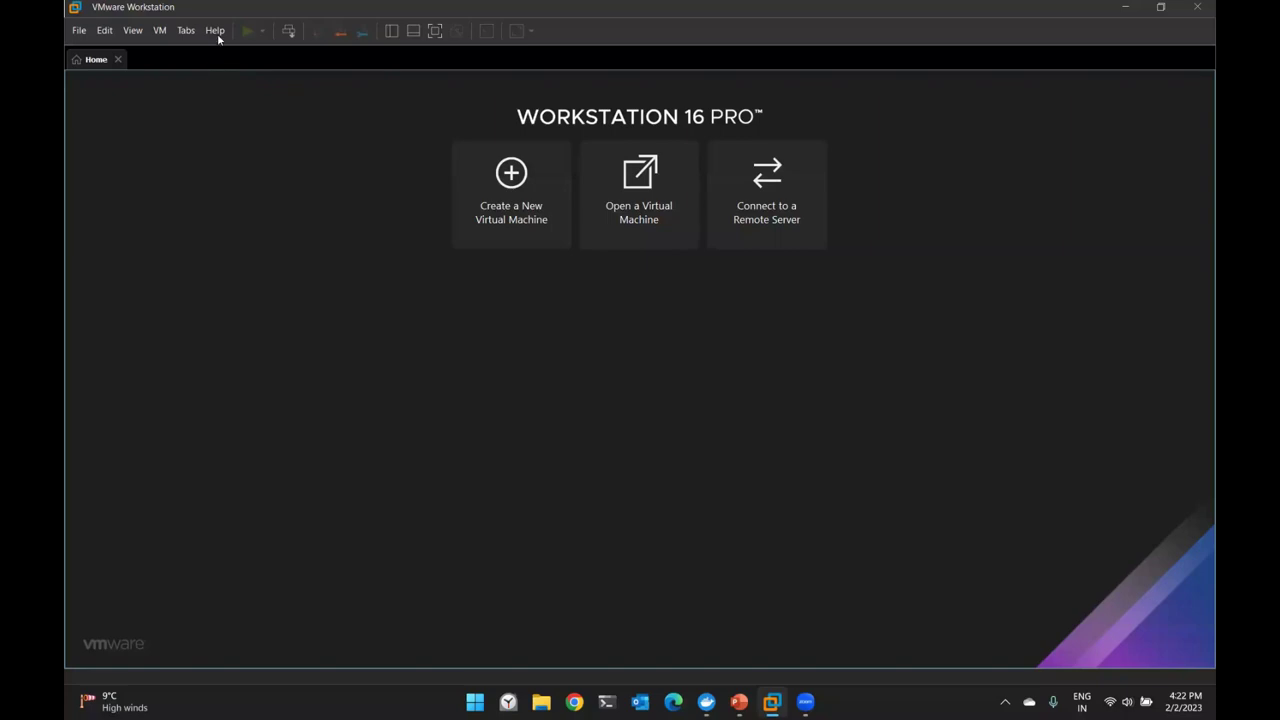
Start creating a new virtual machine and accept Workstation 16.2.x as its hardware compatibility
left_click(209, 158)
left_click(521, 236)
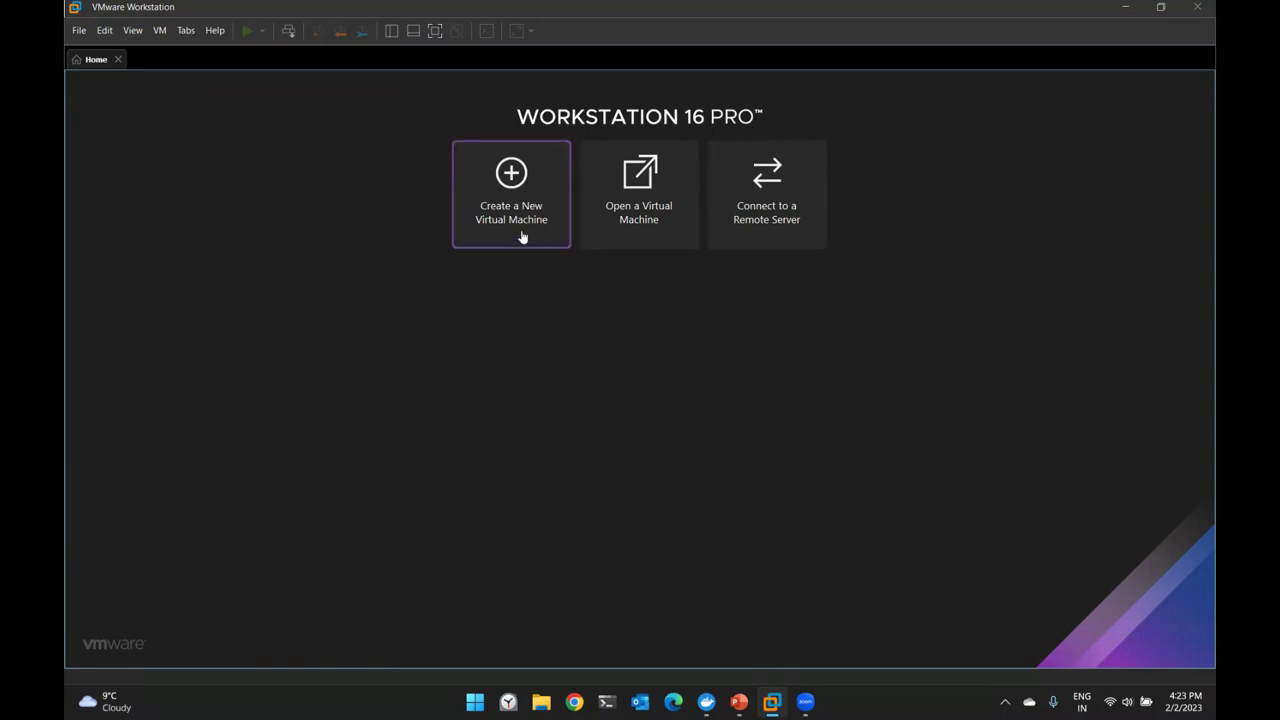
left_click(697, 485)
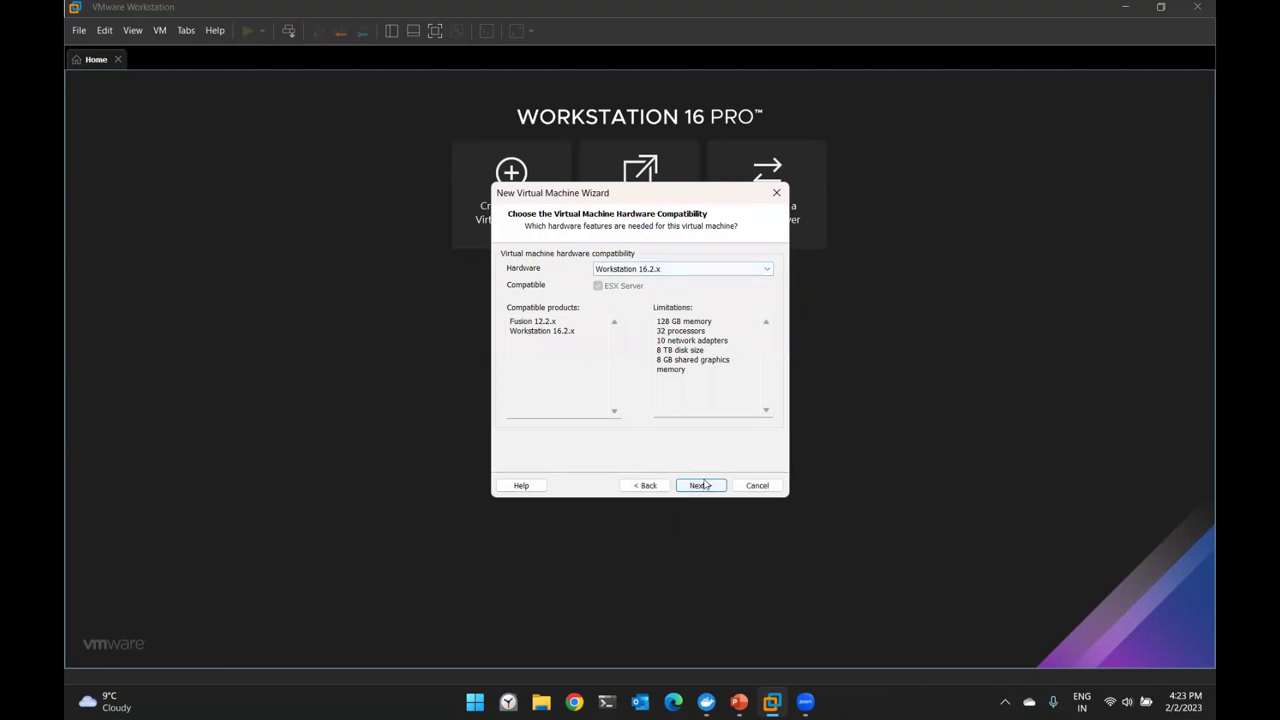
left_click(684, 485)
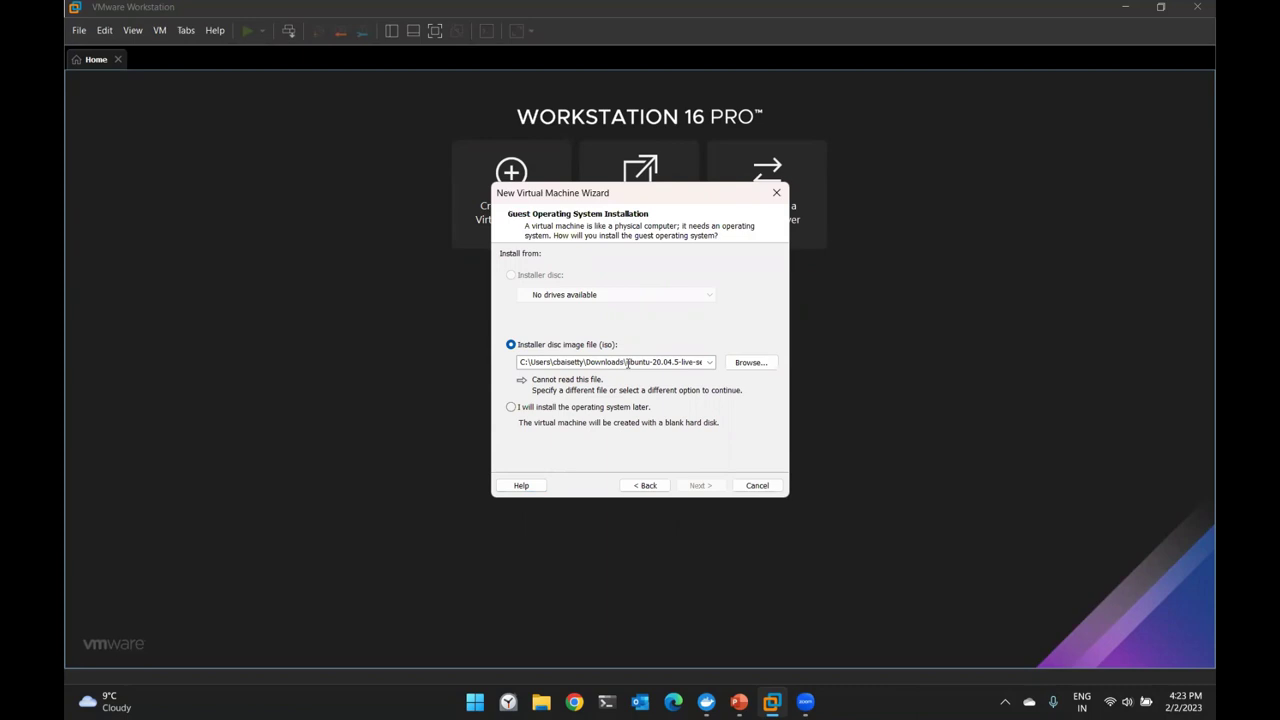
Choose to install the operating system later and accept Linux with Ubuntu 64-bit as the guest system
double_click(628, 362)
left_click(668, 362)
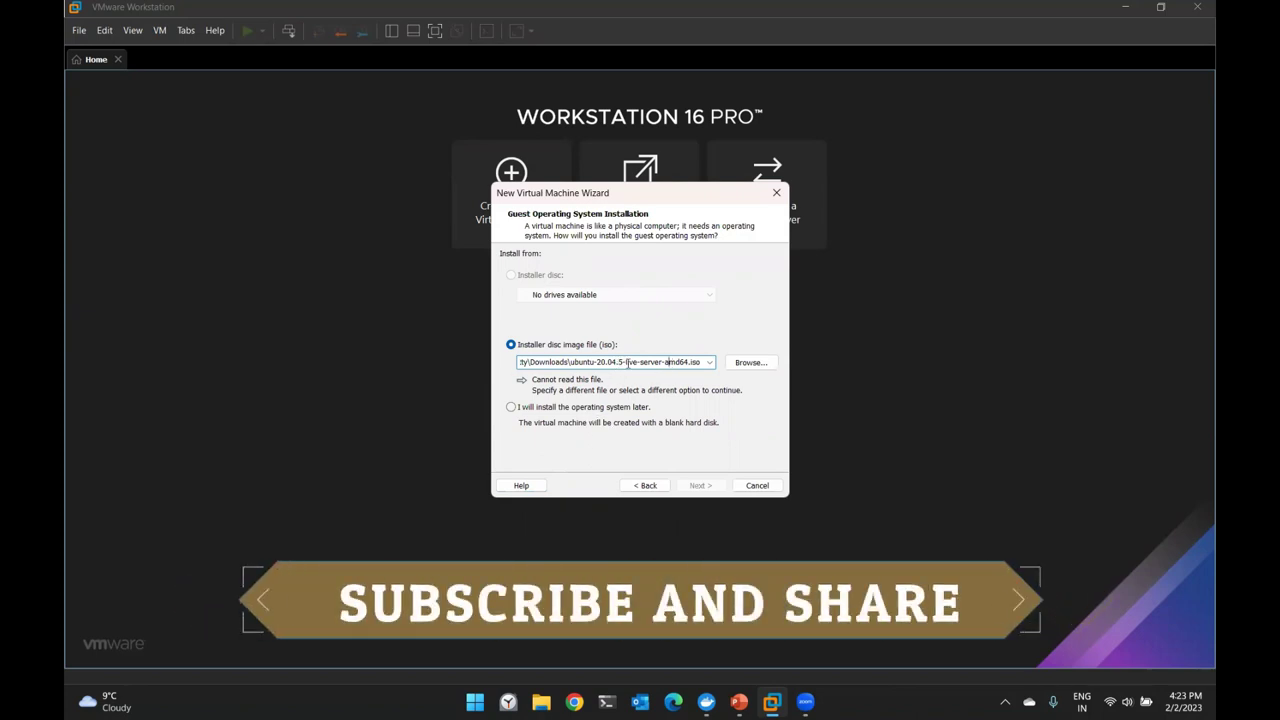
left_click(546, 408)
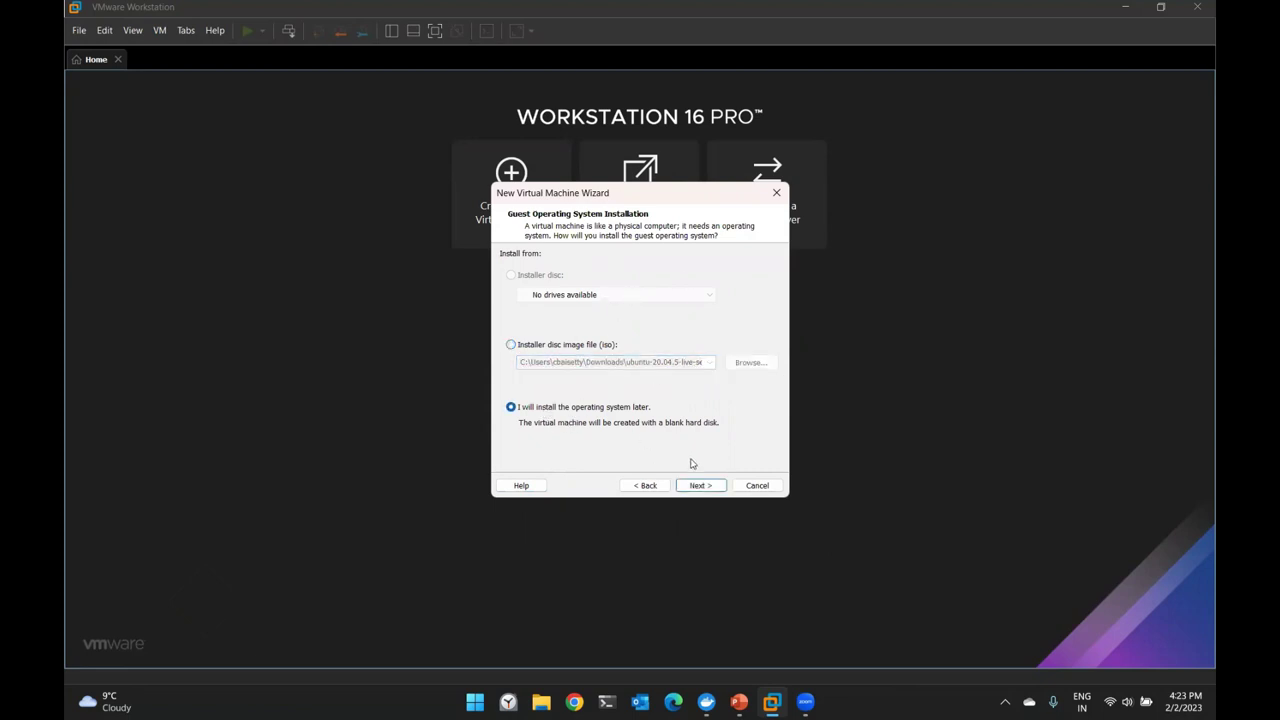
left_click(701, 486)
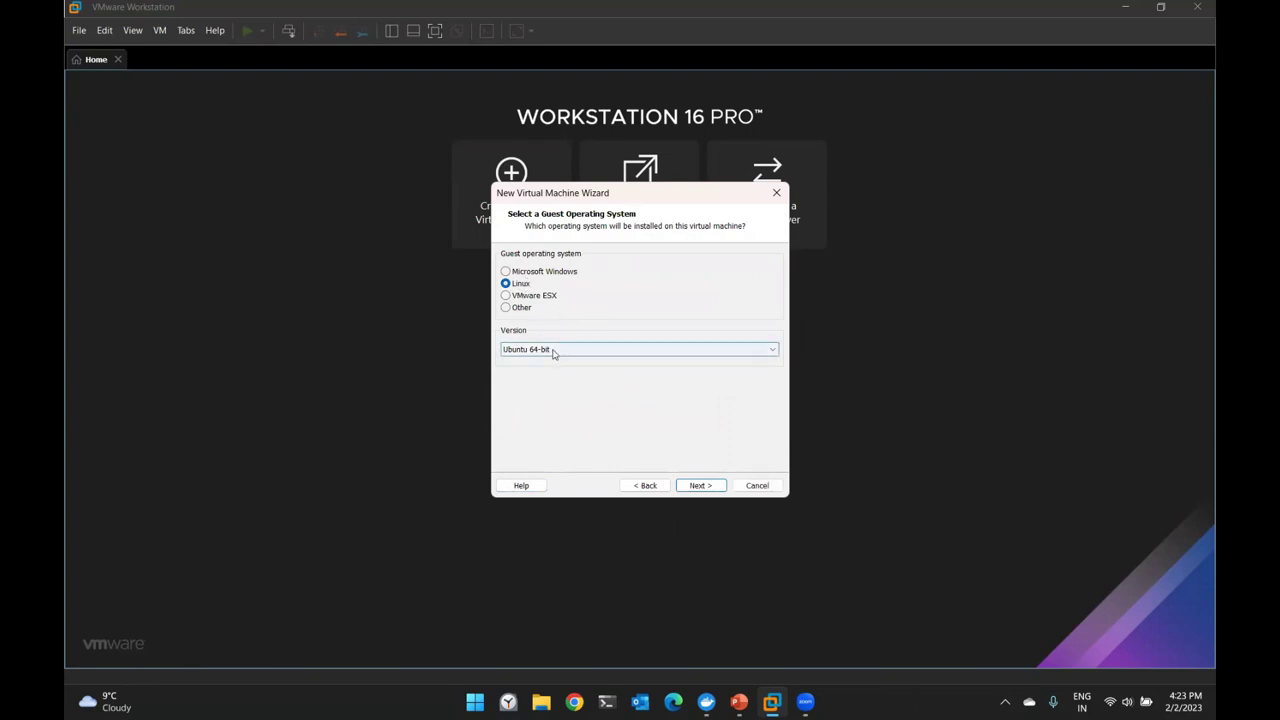
left_click(700, 486)
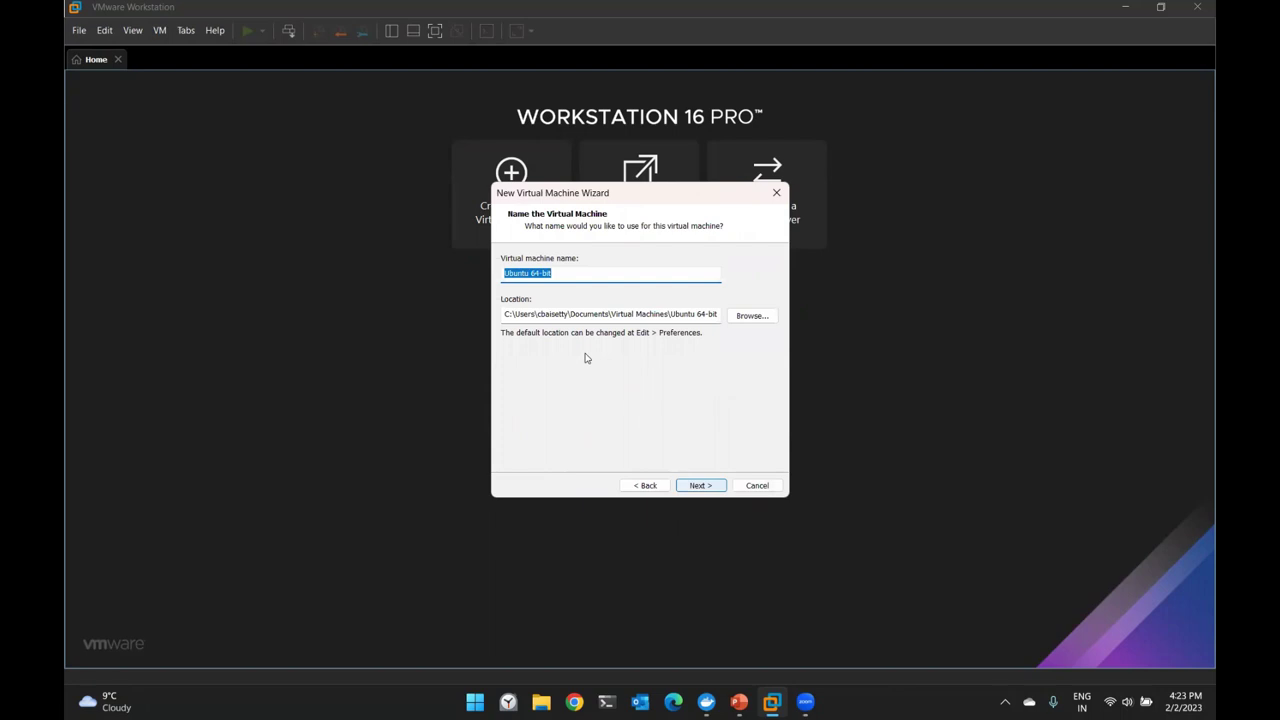
Accept the name Ubuntu 64-bit, 2 processors with 1 core each, and 4096 MB of memory for the virtual machine
left_click(695, 486)
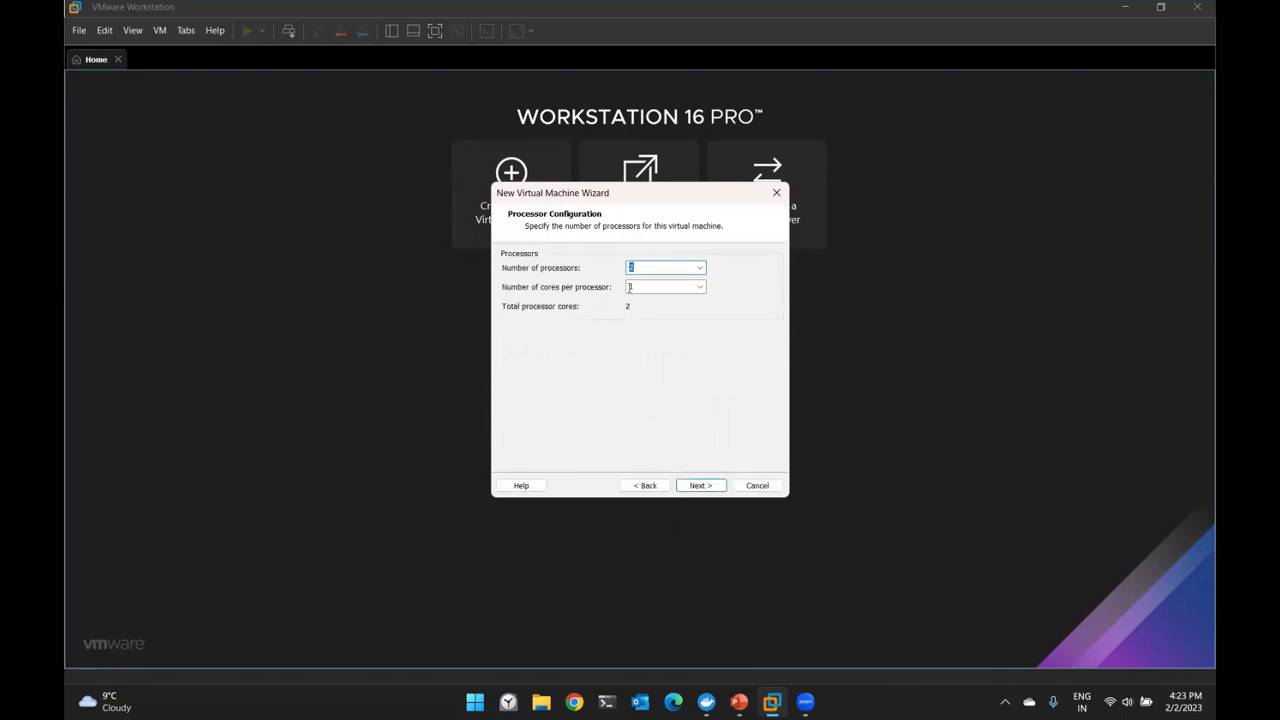
left_click(705, 486)
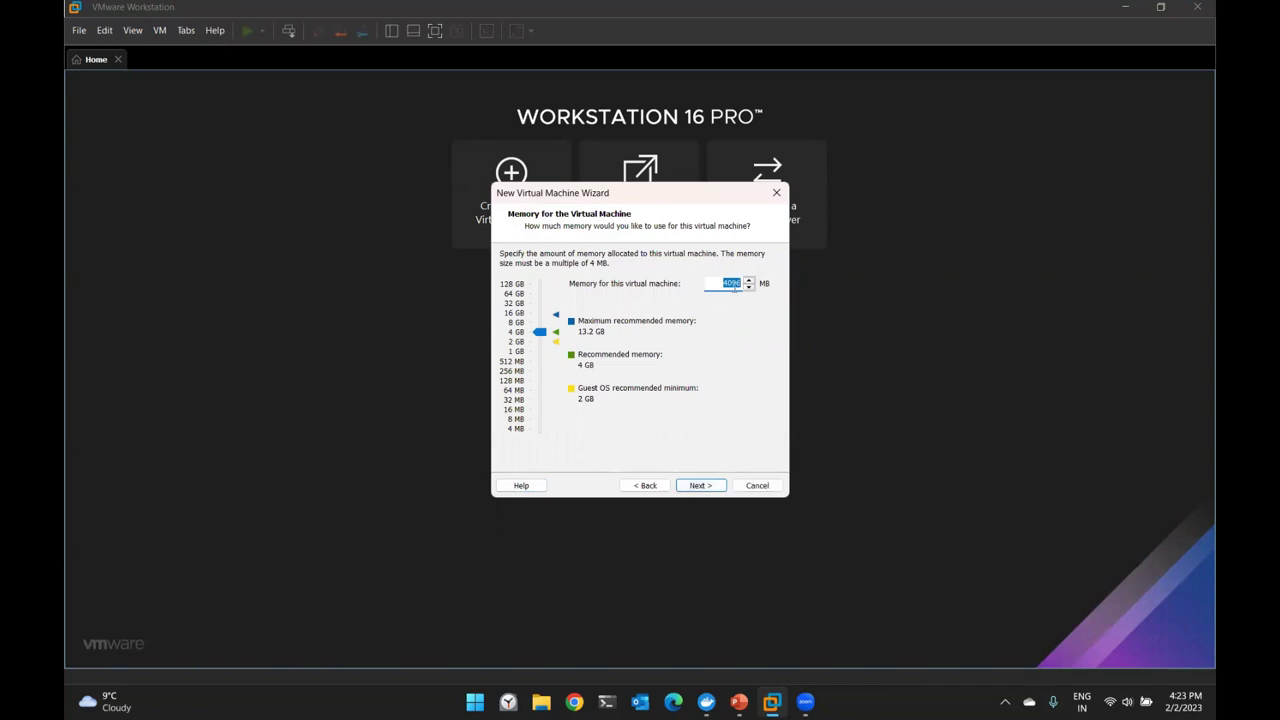
left_click(658, 488)
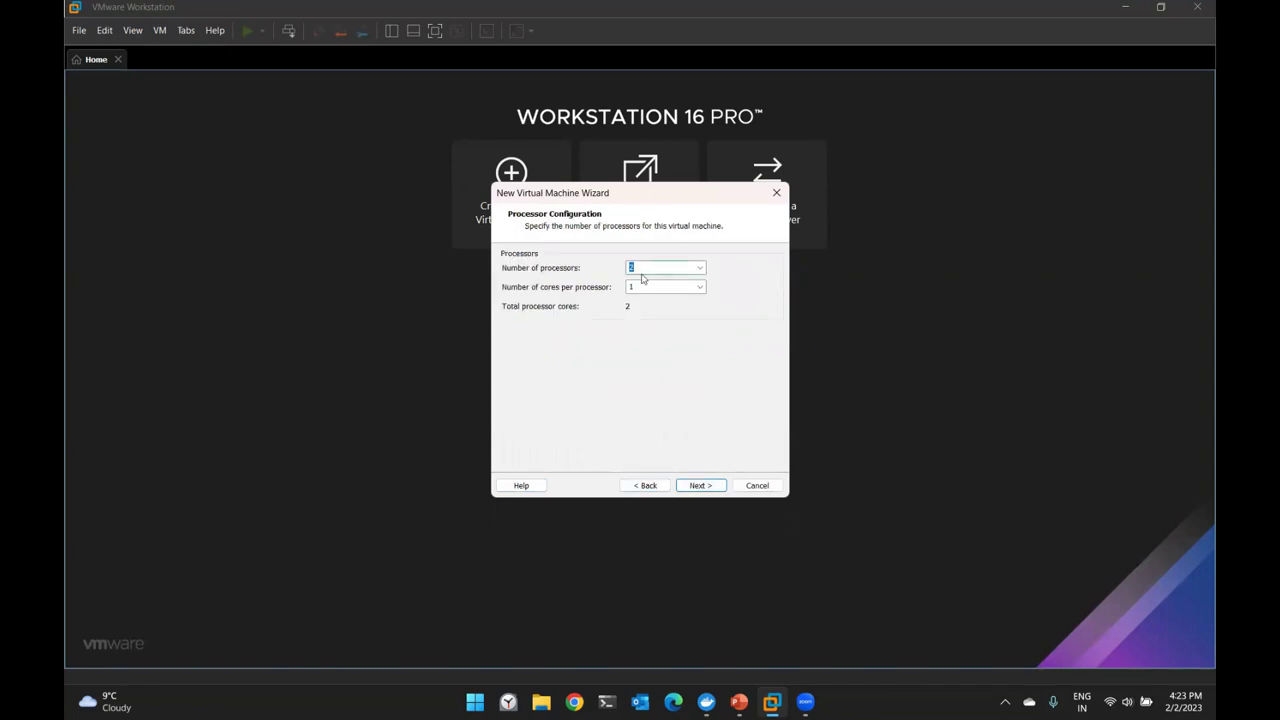
left_click(700, 486)
left_click(700, 486)
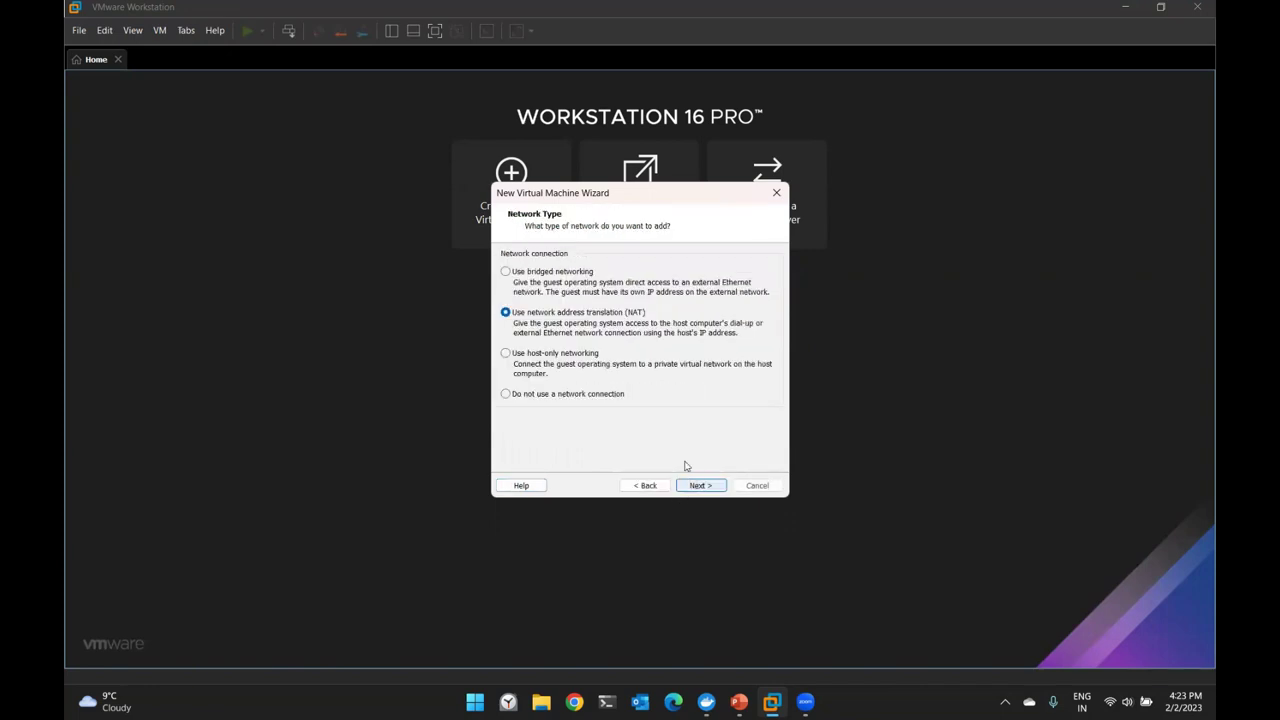
Select bridged networking for the virtual machine and accept the default I/O controller type
left_click(535, 273)
left_click(700, 486)
left_click(704, 488)
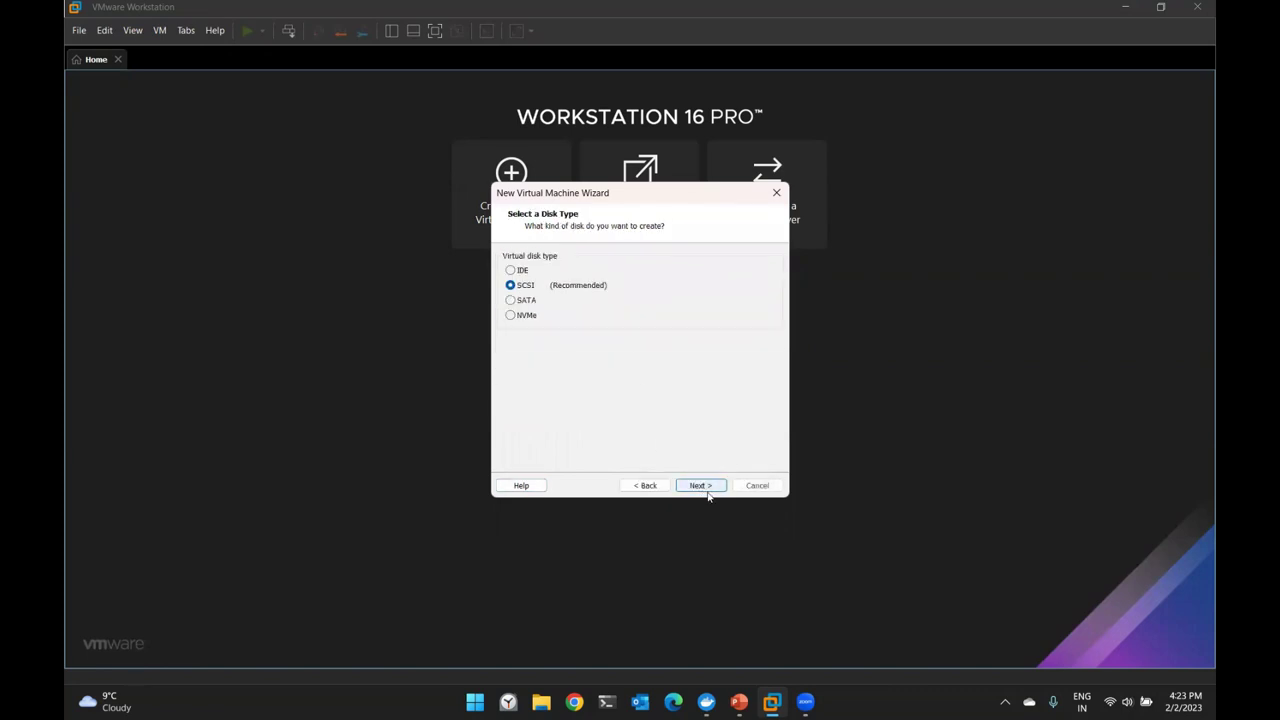
Accept a 20 GB SCSI virtual disk split into multiple files and finish creating the virtual machine
left_click(700, 486)
left_click(700, 487)
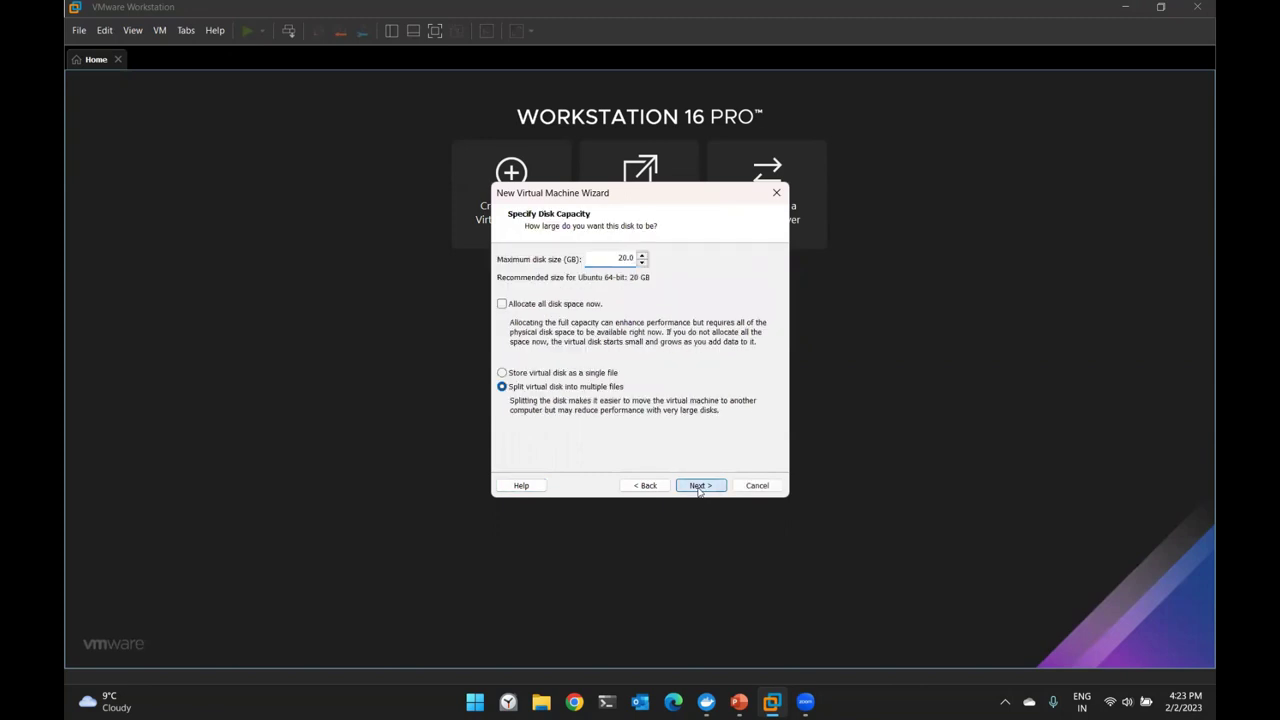
left_click(699, 487)
left_click(697, 486)
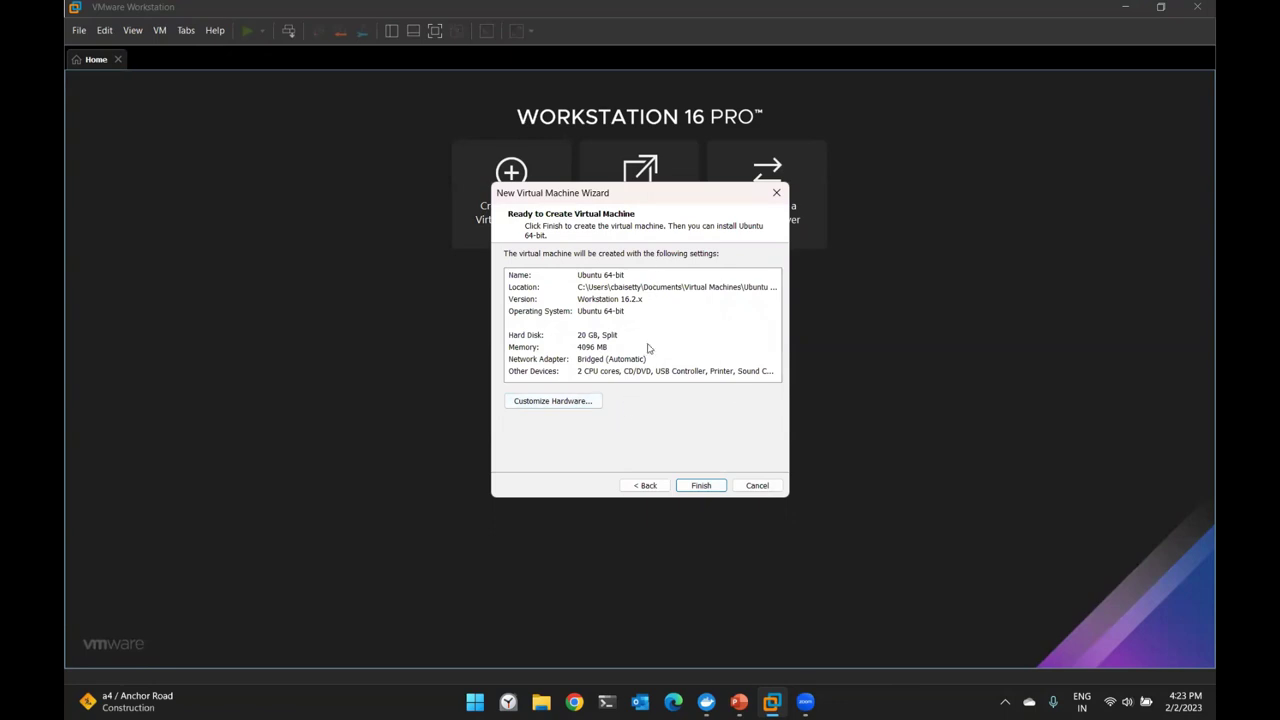
left_click(701, 488)
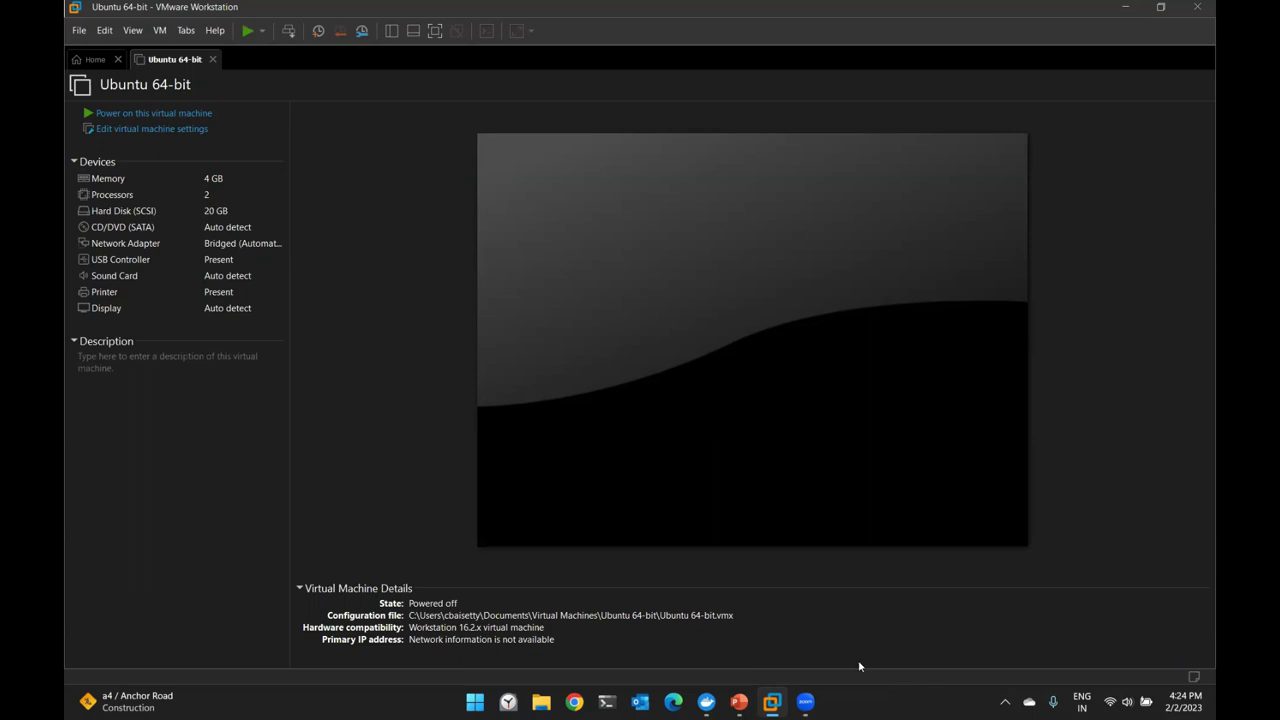
Switch to Docker Desktop and view the NGINX sample among the container guides
left_click(706, 701)
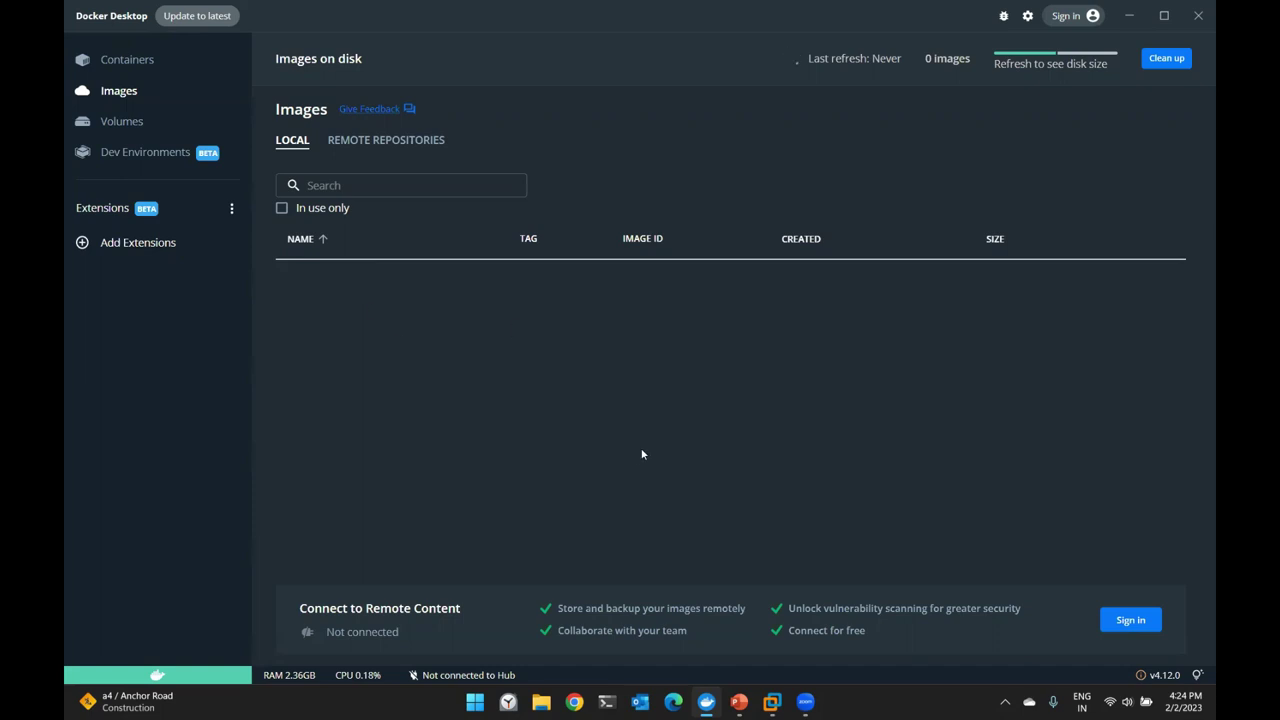
left_click(137, 62)
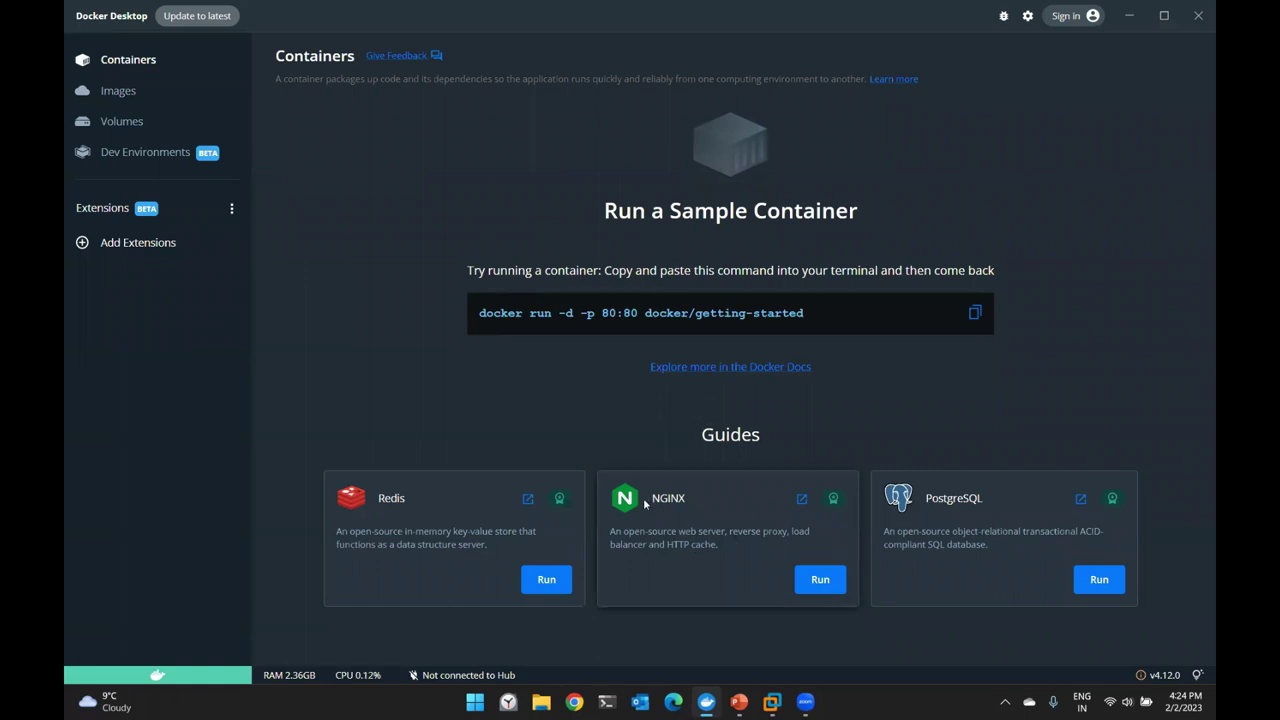
left_click(828, 590)
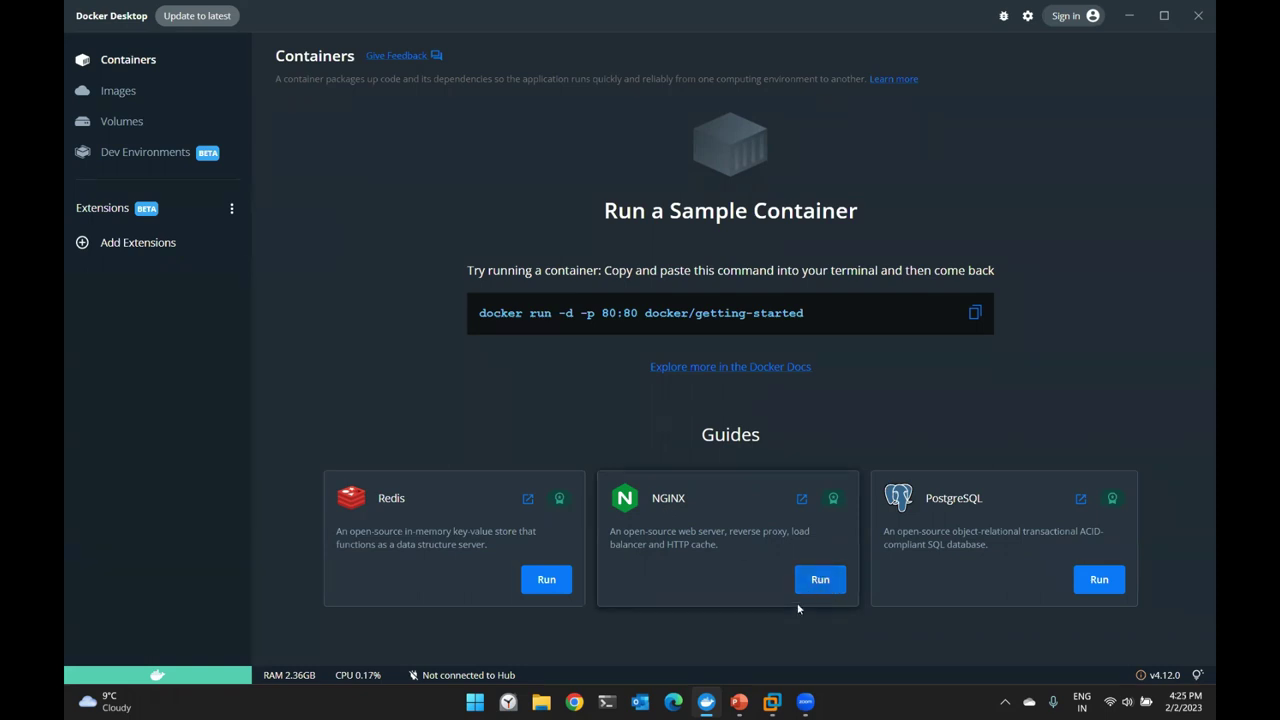
Switch to Microsoft Edge and open hub.docker.com in a browser tab
left_click(676, 703)
left_click(289, 12)
left_click(267, 13)
type("hub.docker.com")
key("Return")
Search Docker Hub for nginx and open the Docker Official Image page for nginx
left_click(375, 77)
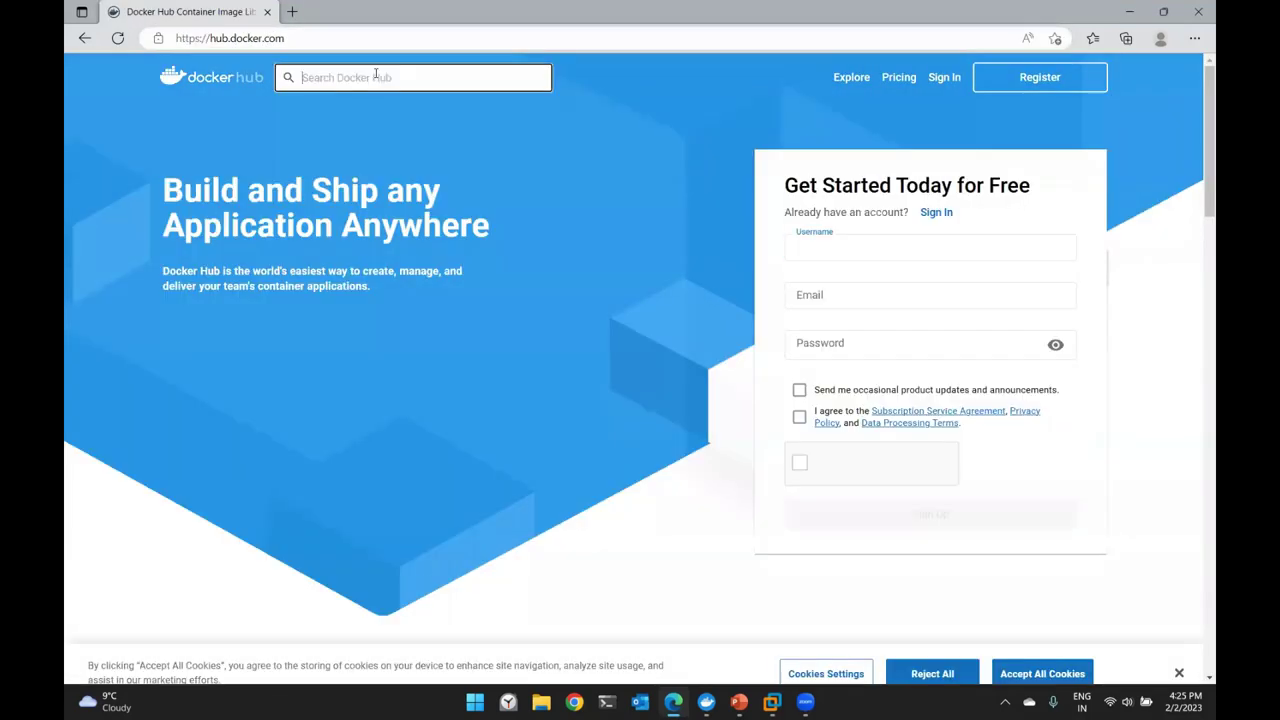
type("nginx")
key("Return")
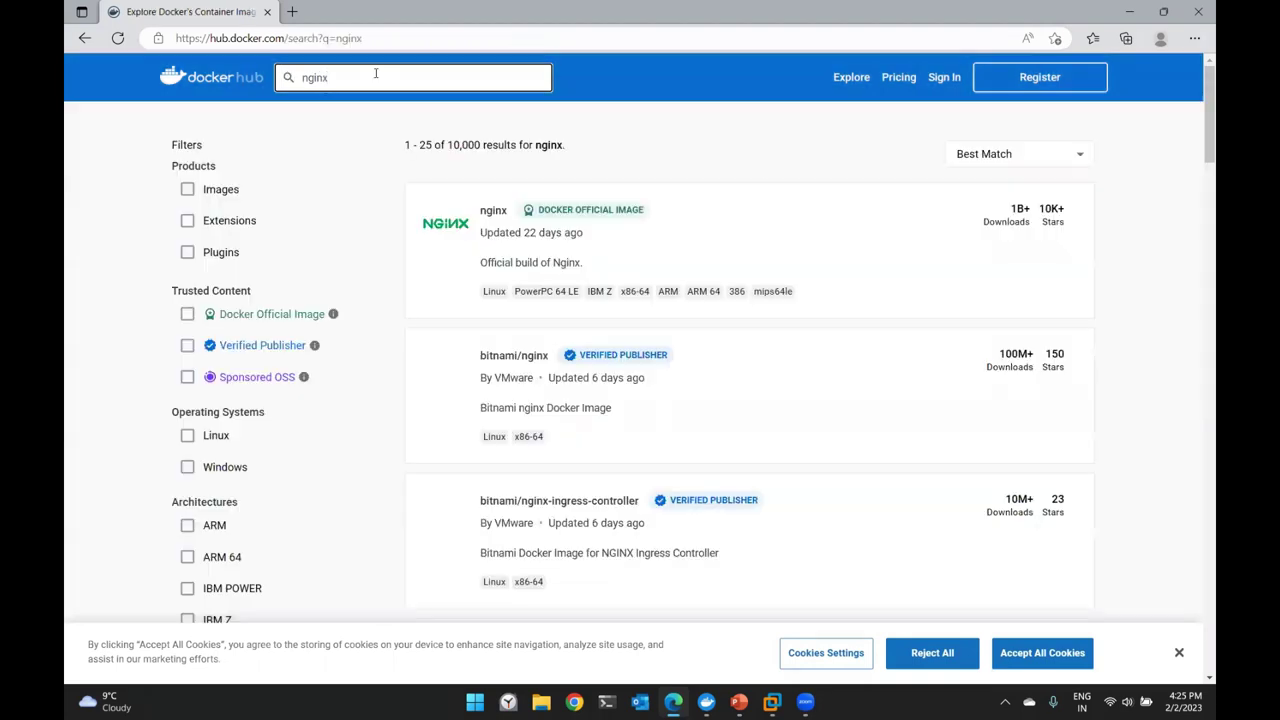
left_click(443, 227)
Examine the nginx image page, including its supported tags, image name and repository address
scroll(433, 262, "down", 3)
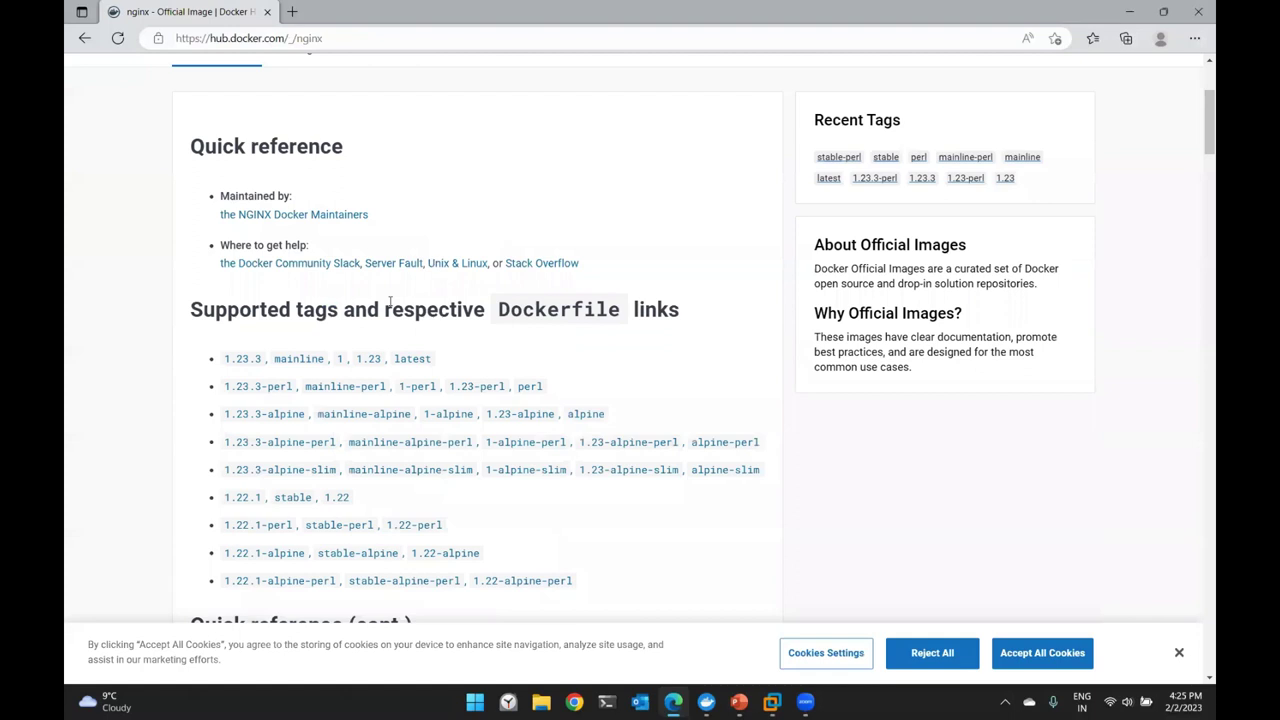
scroll(278, 385, "down", 1)
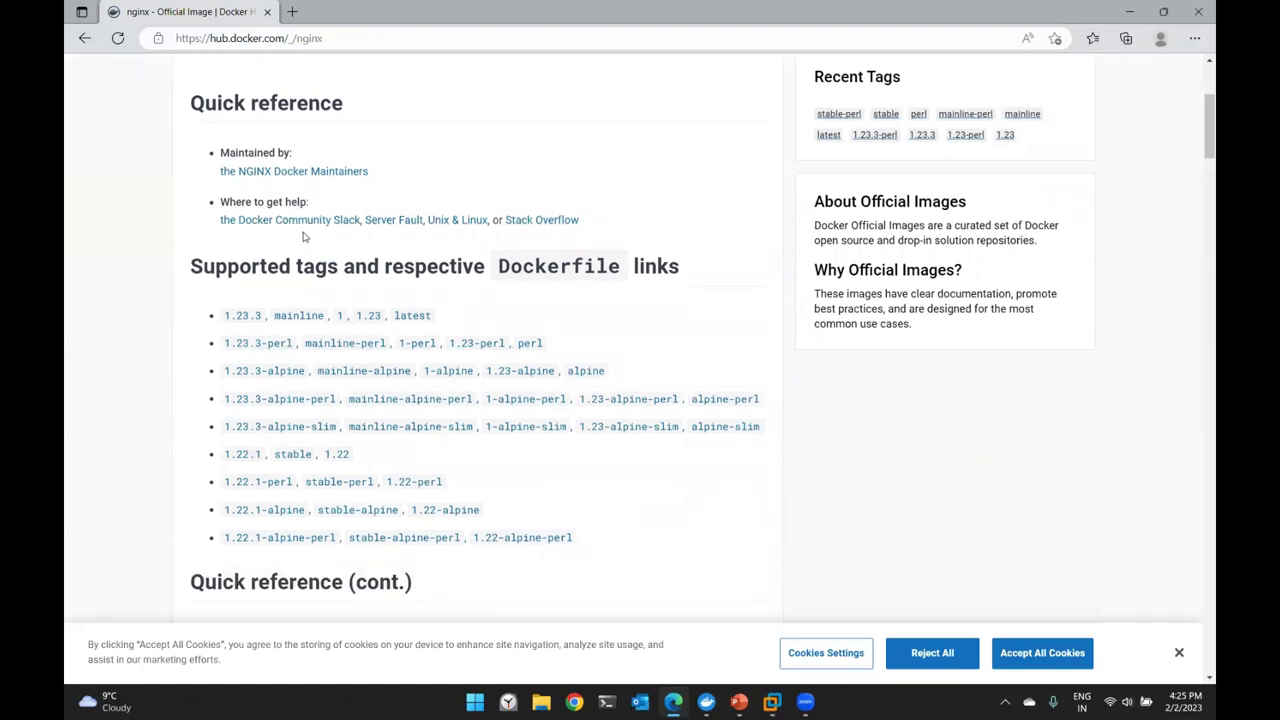
scroll(305, 235, "up", 3)
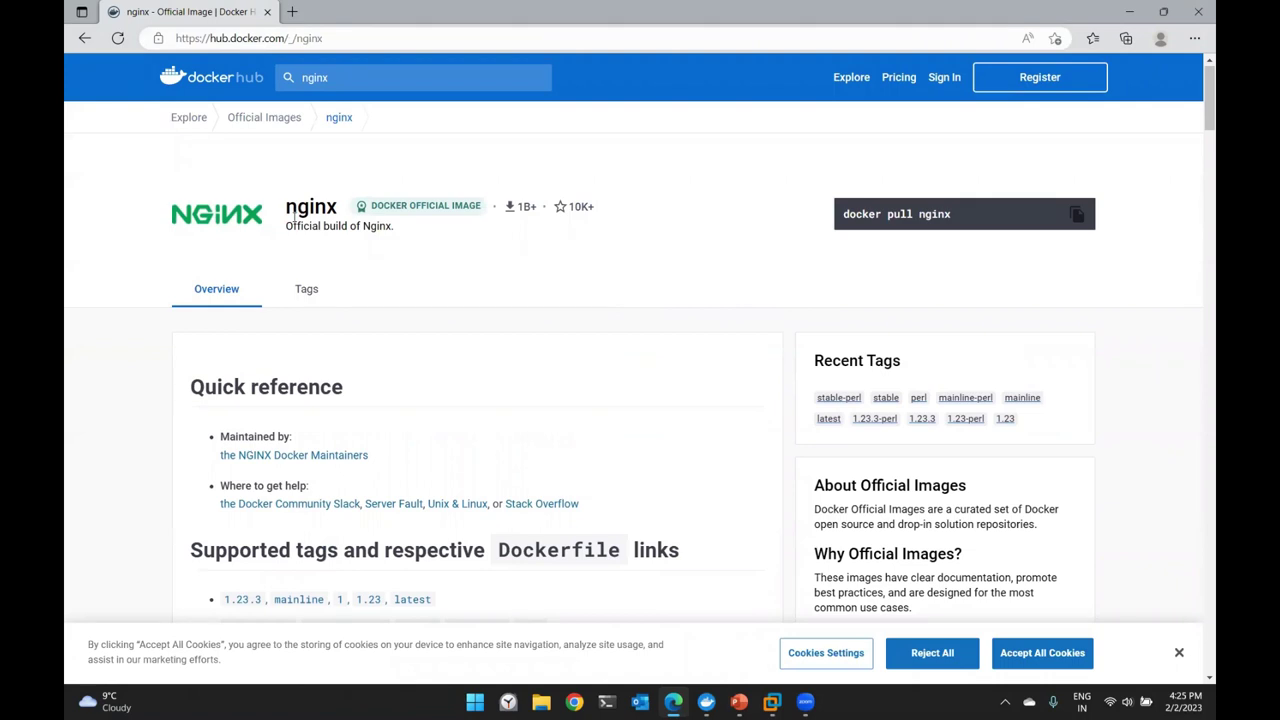
left_click(240, 38)
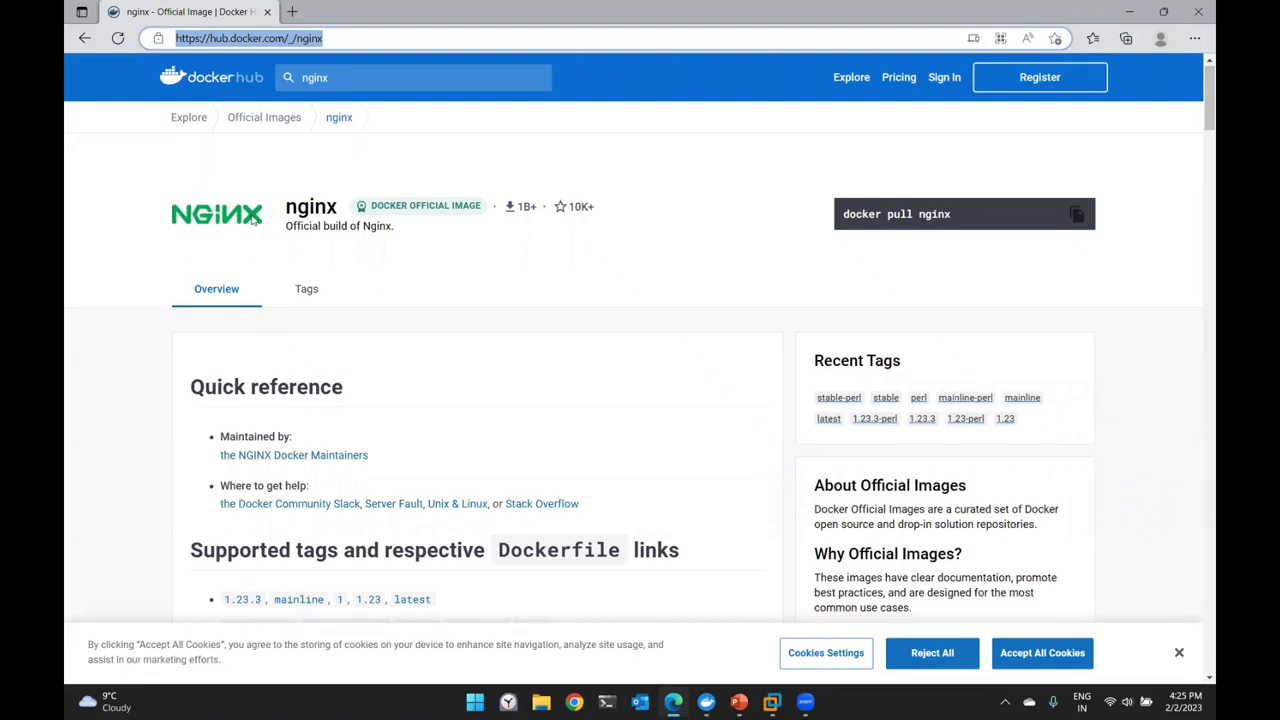
left_click(310, 210)
double_click(310, 210)
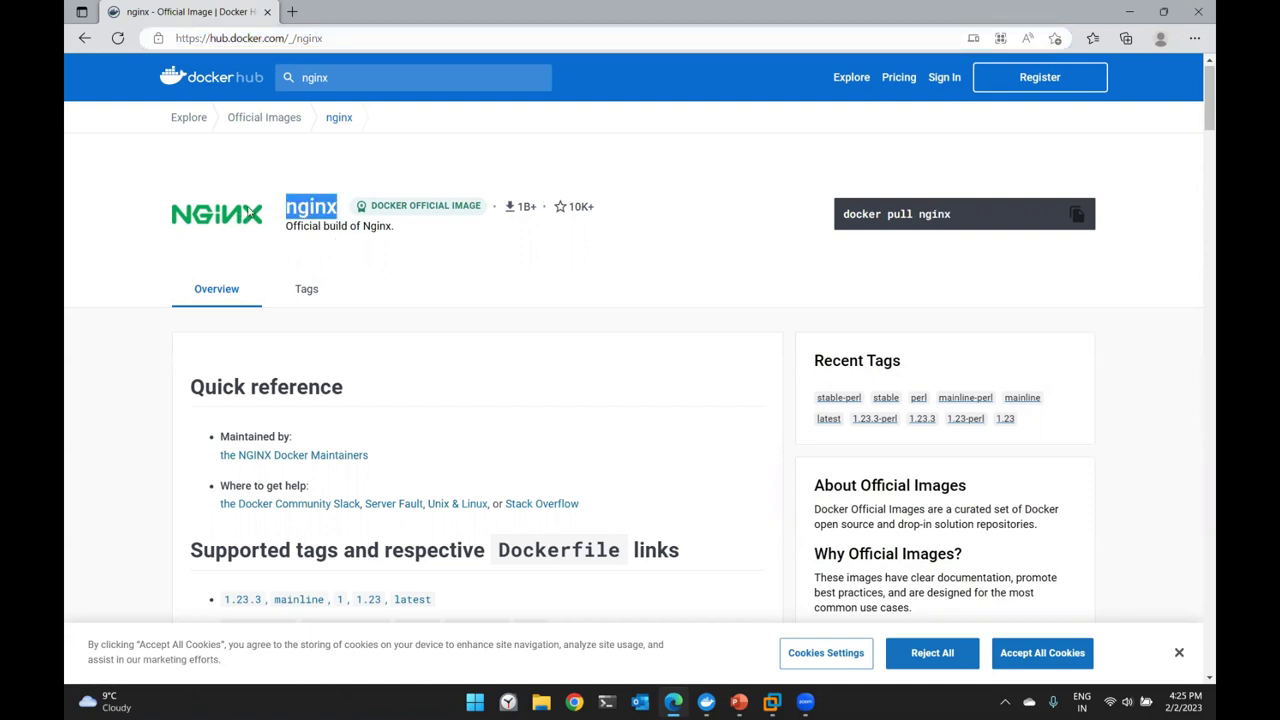
left_click(224, 40)
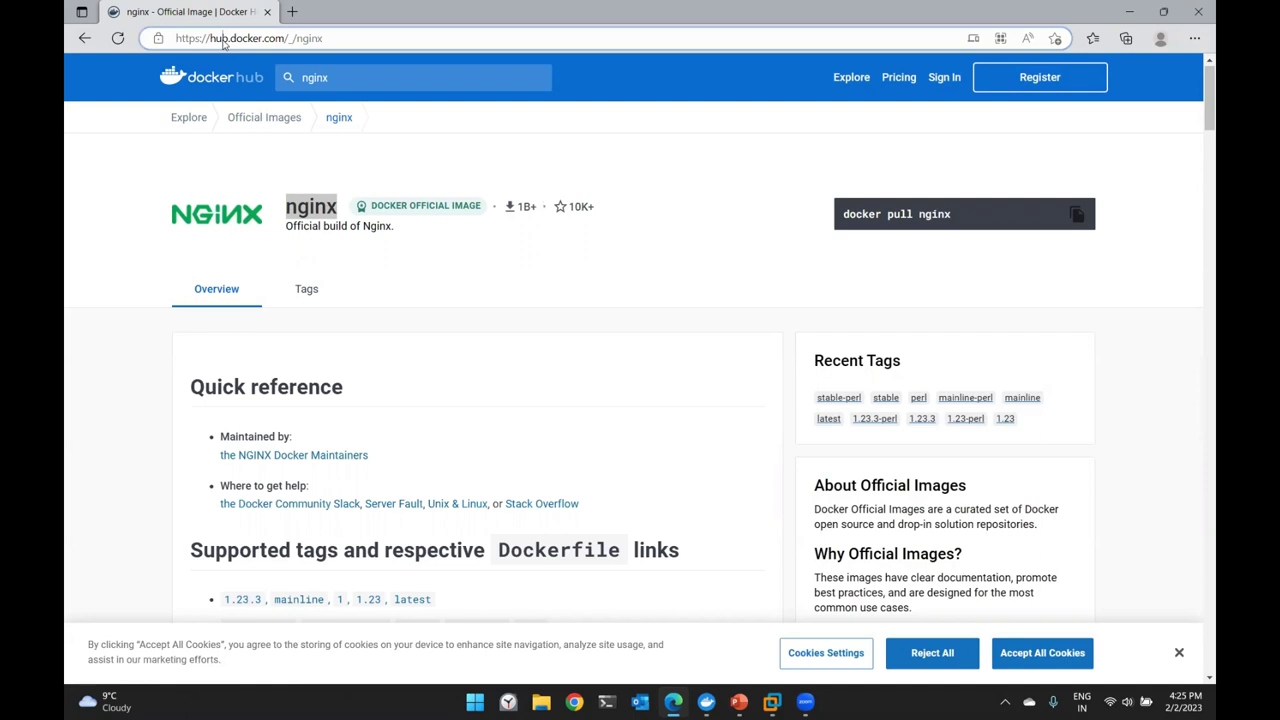
left_click(224, 42)
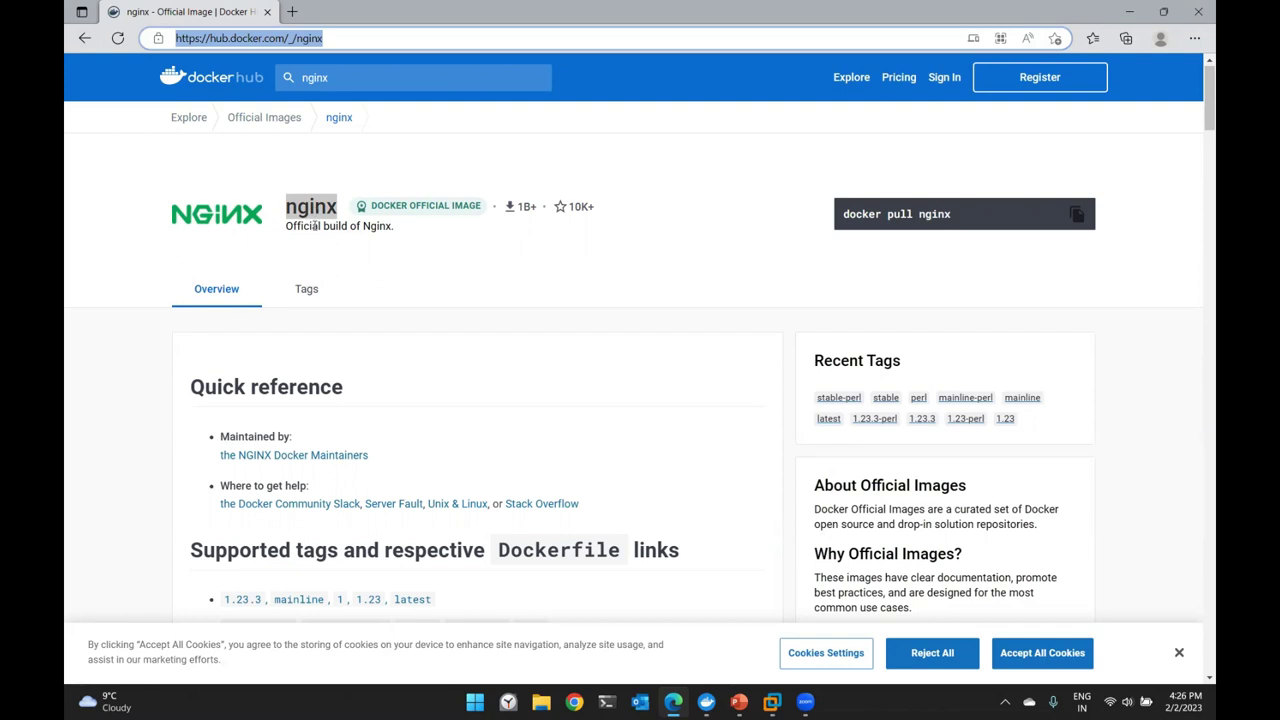
scroll(294, 149, "down", 2)
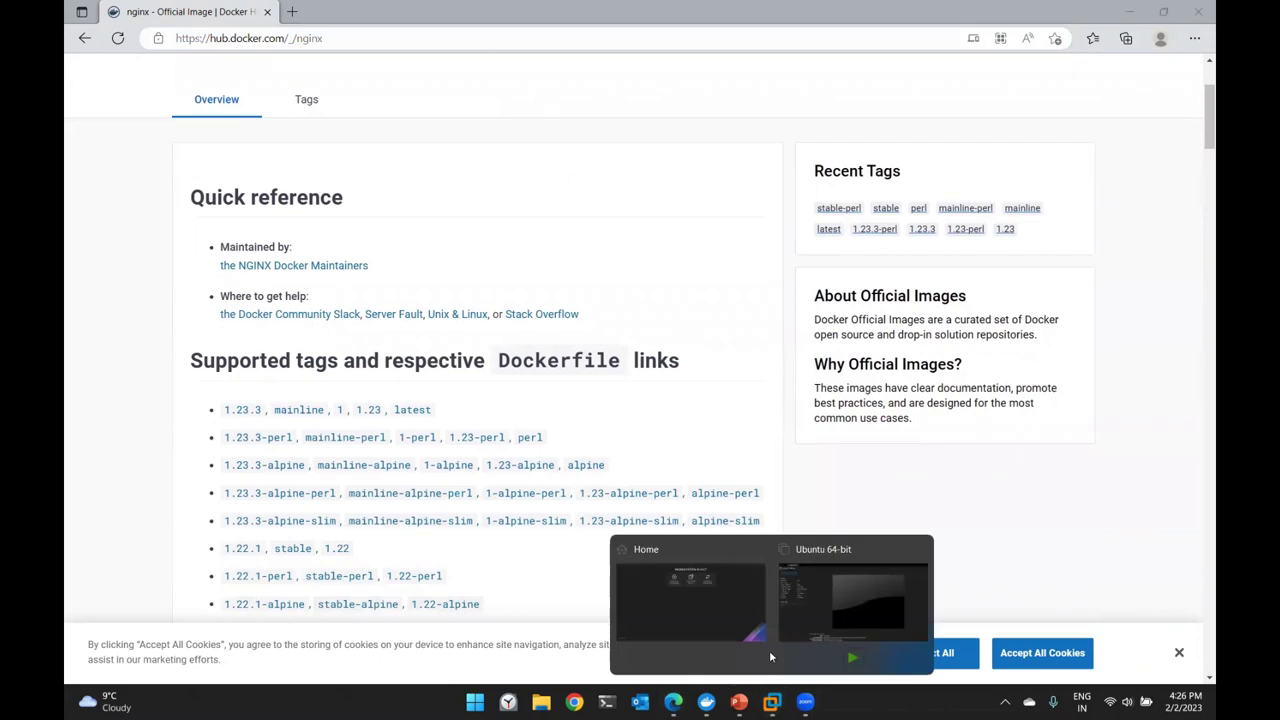
Compare the Ubuntu 64-bit virtual machine in VMware Workstation with the nginx image's description on Docker Hub
left_click(794, 573)
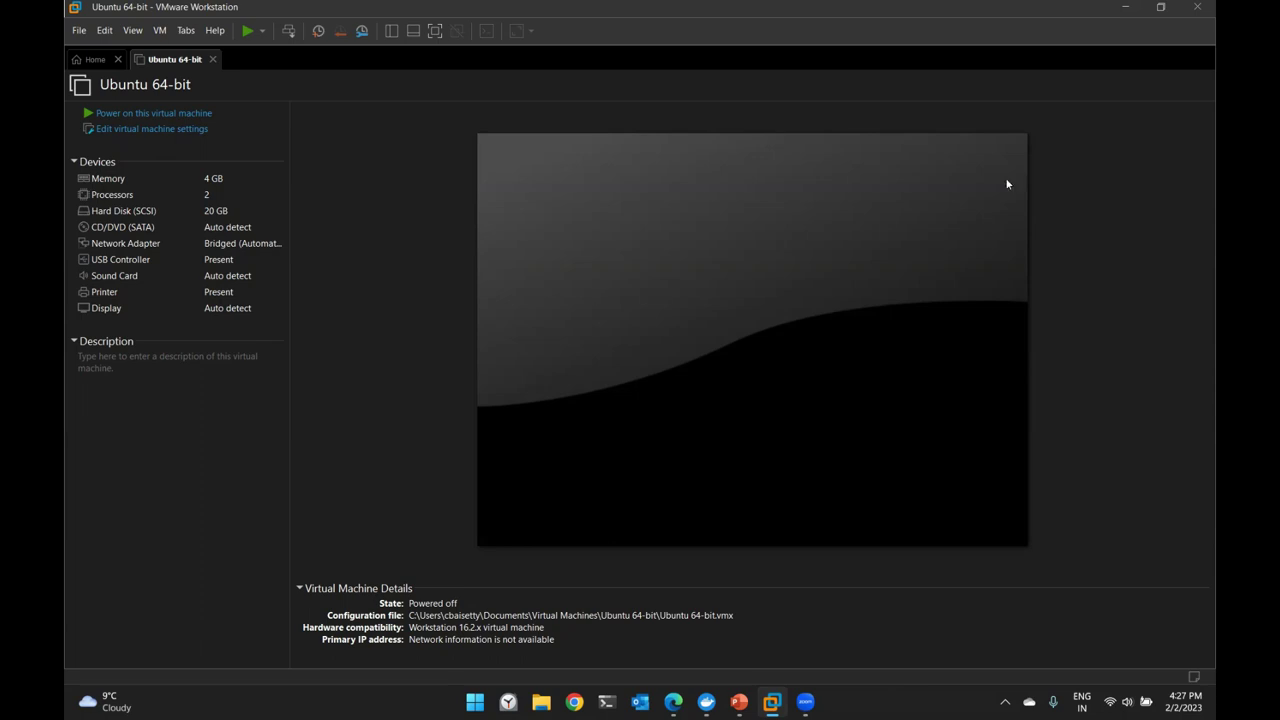
left_click(1125, 7)
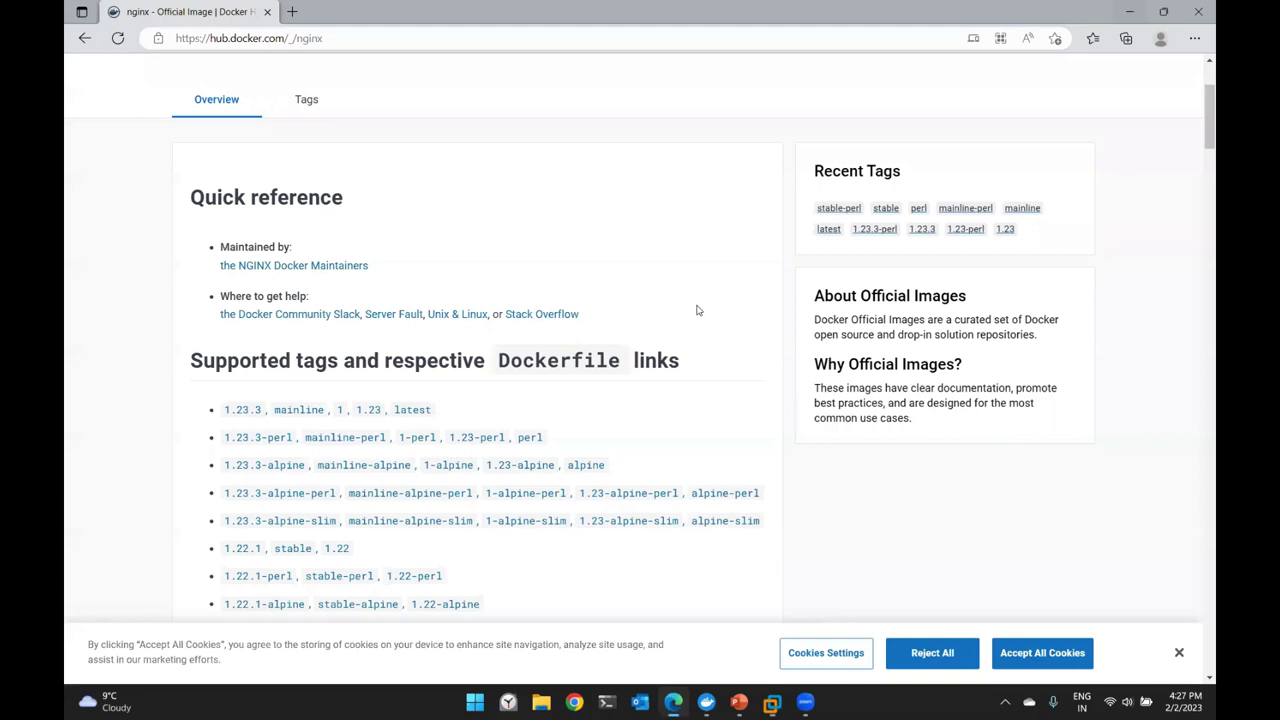
scroll(694, 309, "up", 2)
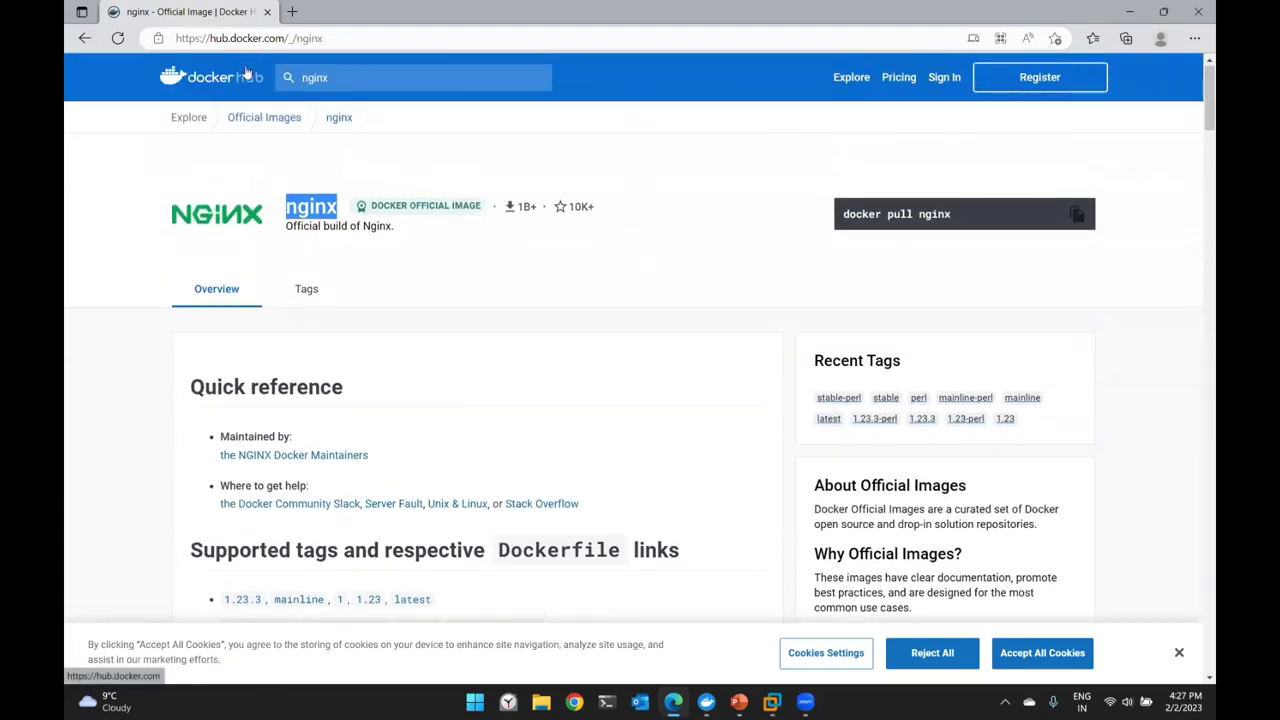
left_click_drag(285, 233, 477, 282)
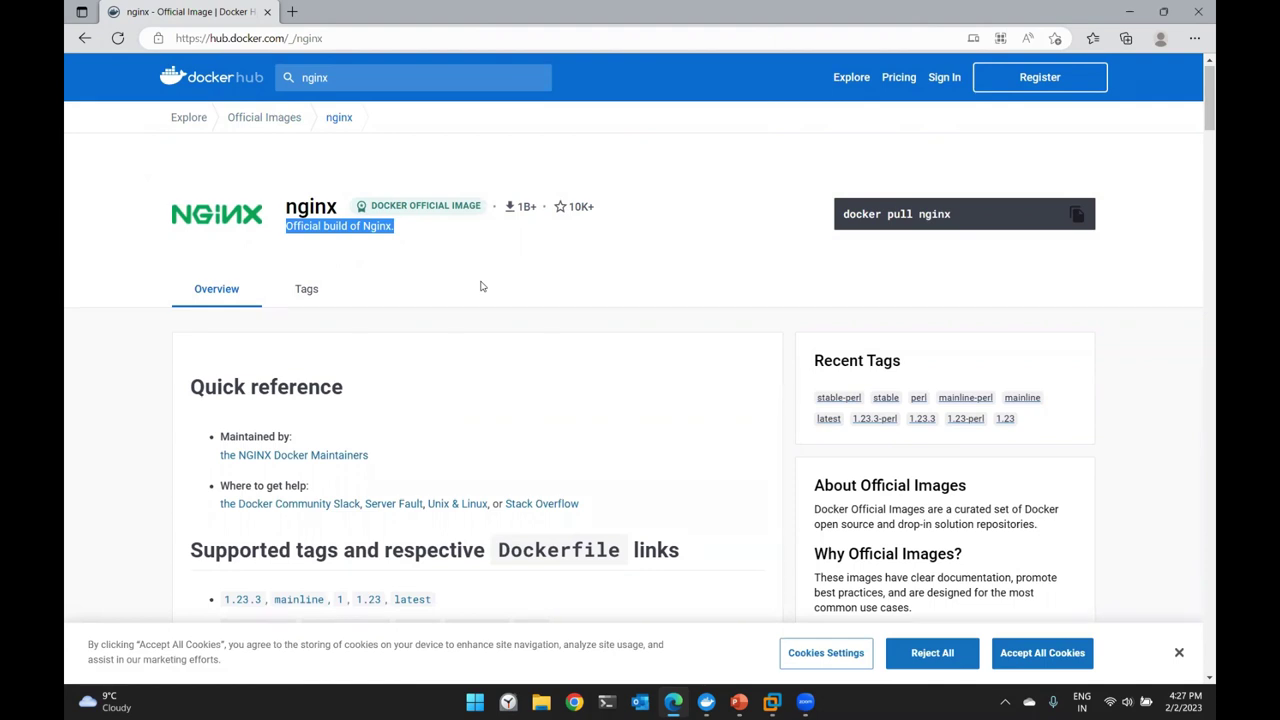
left_click(508, 286)
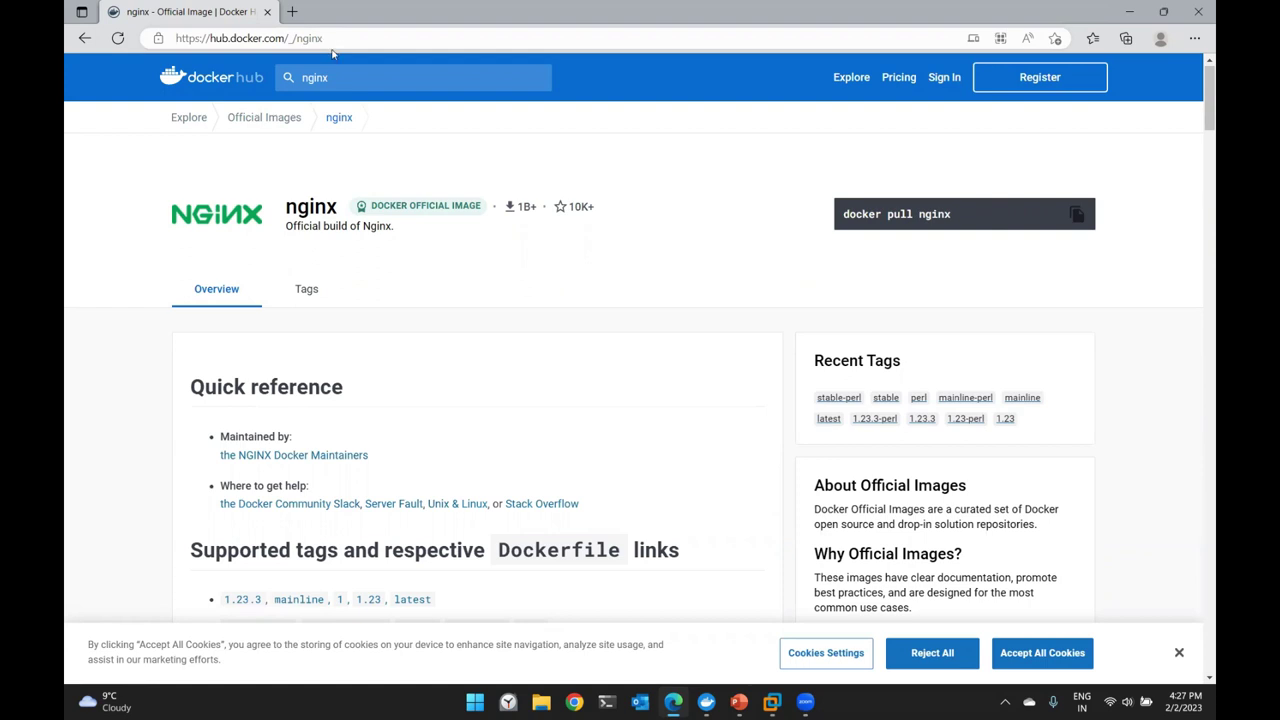
Bring up Docker Desktop, open a Windows PowerShell window, change to the root directory with cd \ and clear the screen
left_click(706, 702)
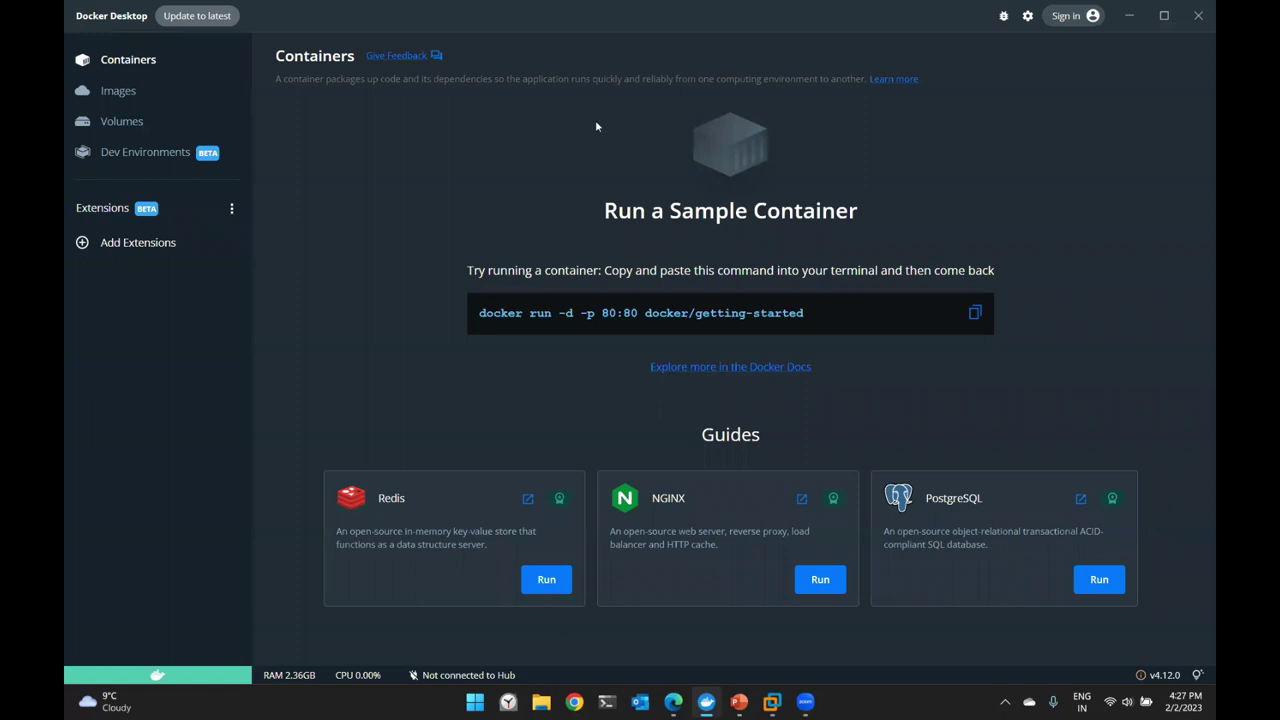
type("cls")
key("Return")
type("cd \\")
key("Return")
type("clear")
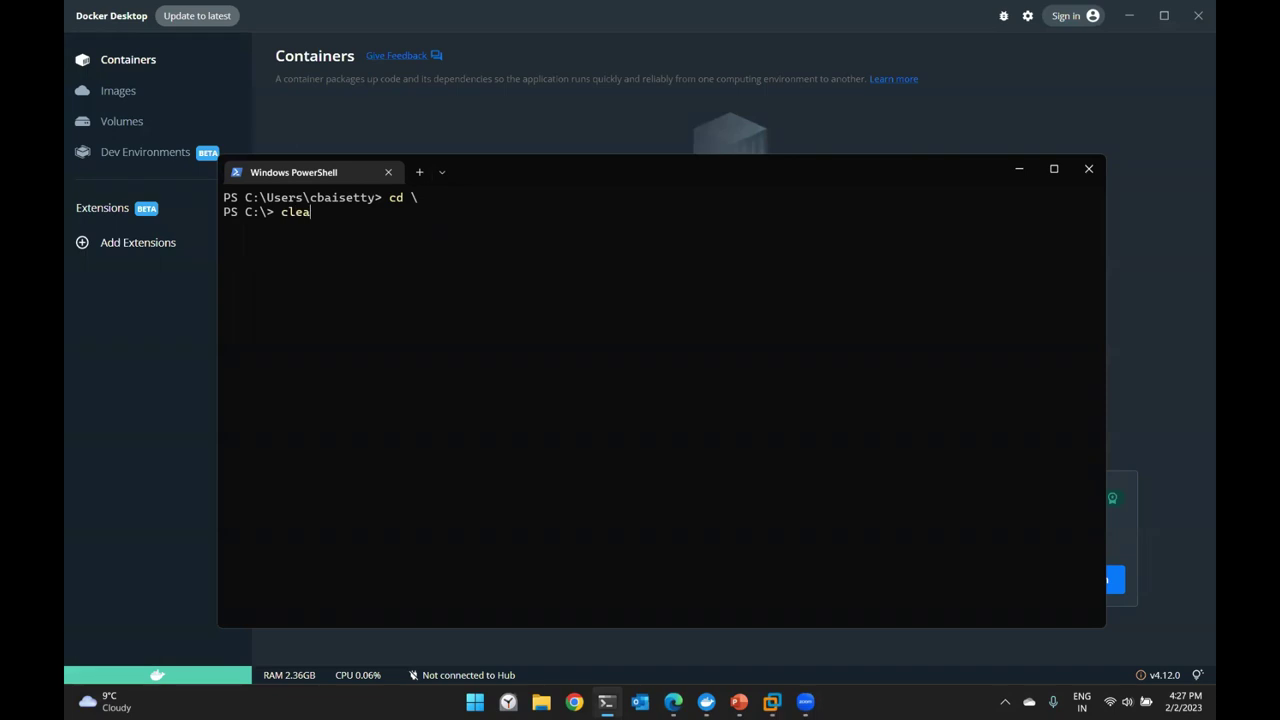
key("Return")
Run docker without arguments, maximize the PowerShell window and look through the list of management commands and commands
type("docker")
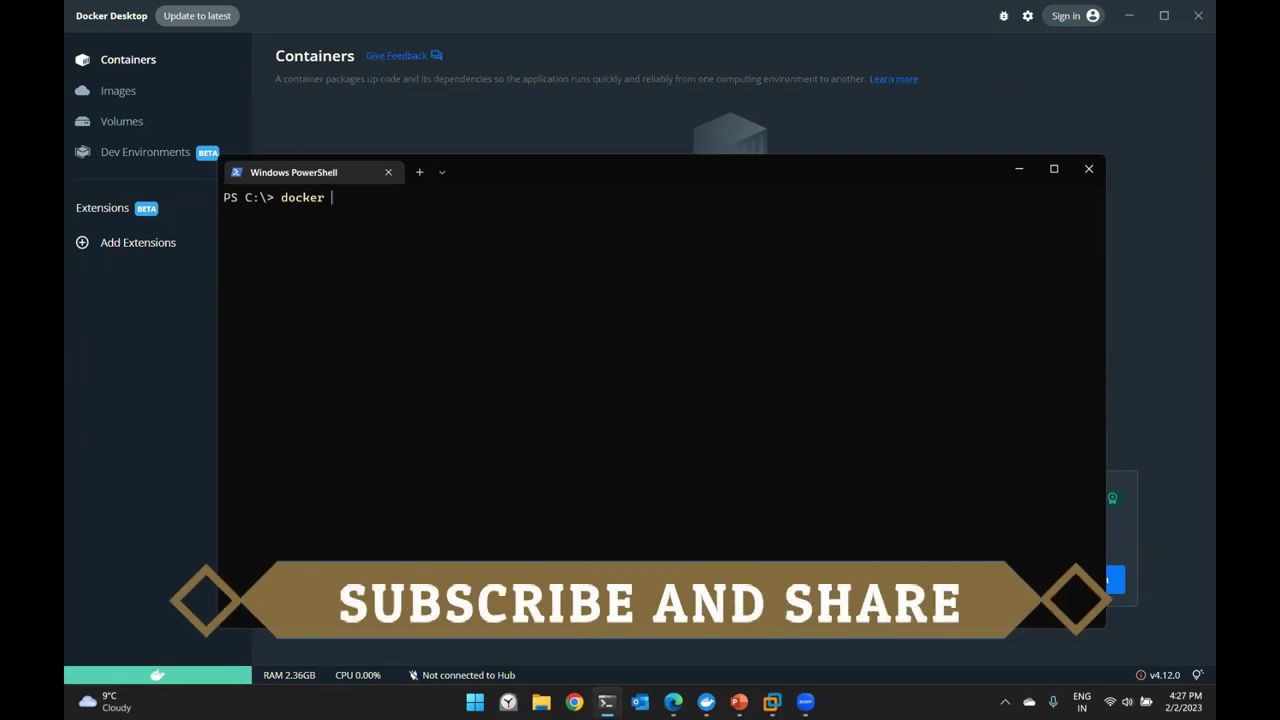
key("Return")
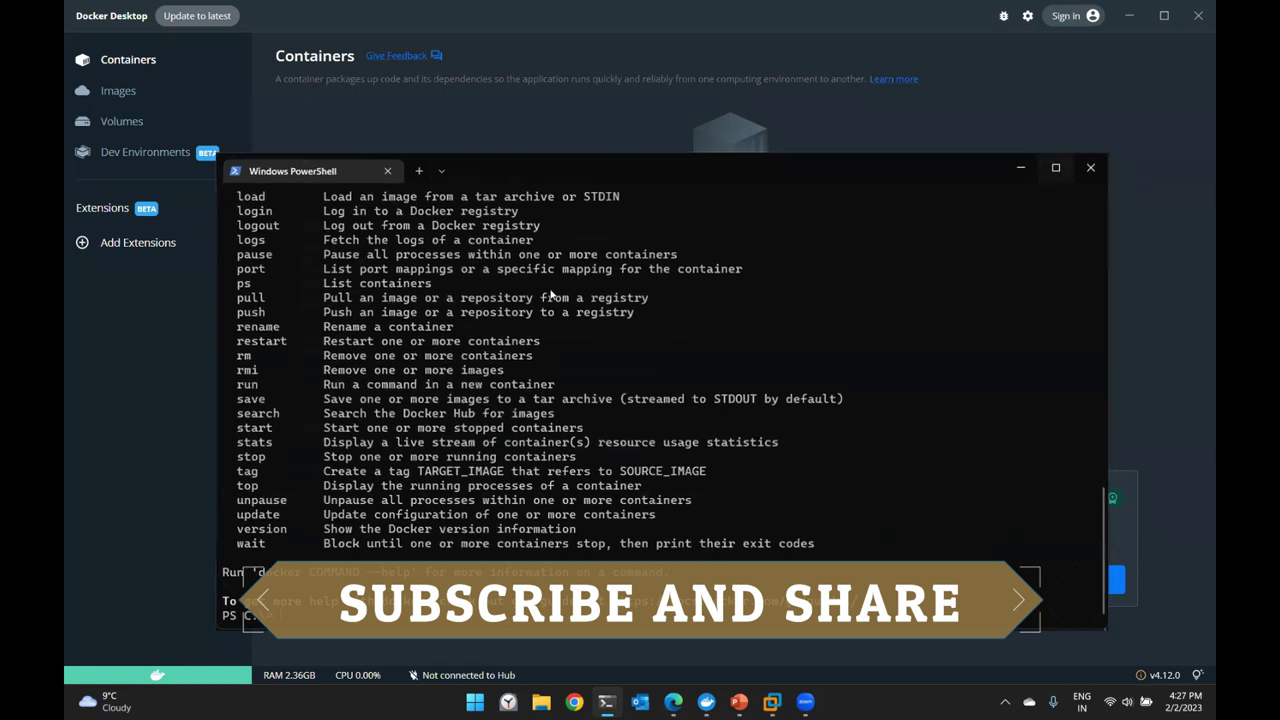
left_click(1062, 177)
scroll(212, 165, "up", 9)
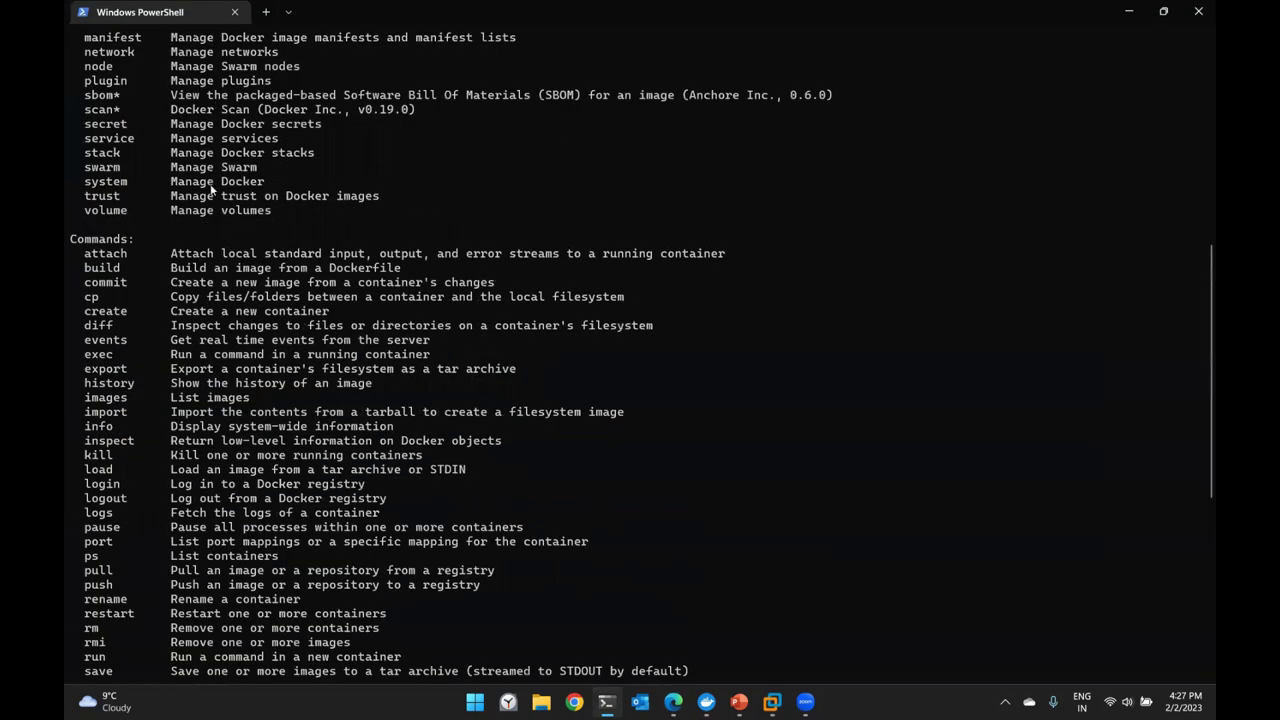
scroll(212, 165, "up", 5)
scroll(571, 169, "down", 14)
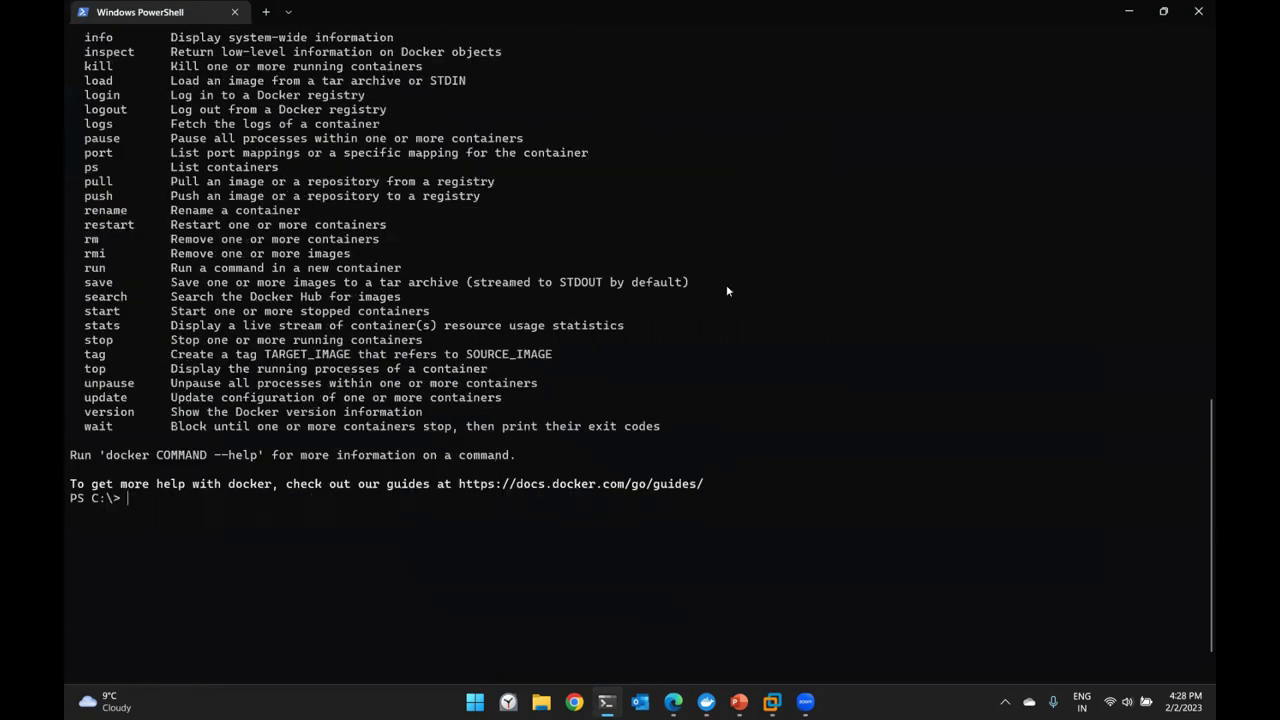
Return to the nginx page on Docker Hub in Microsoft Edge and copy its docker pull nginx command
left_click(706, 702)
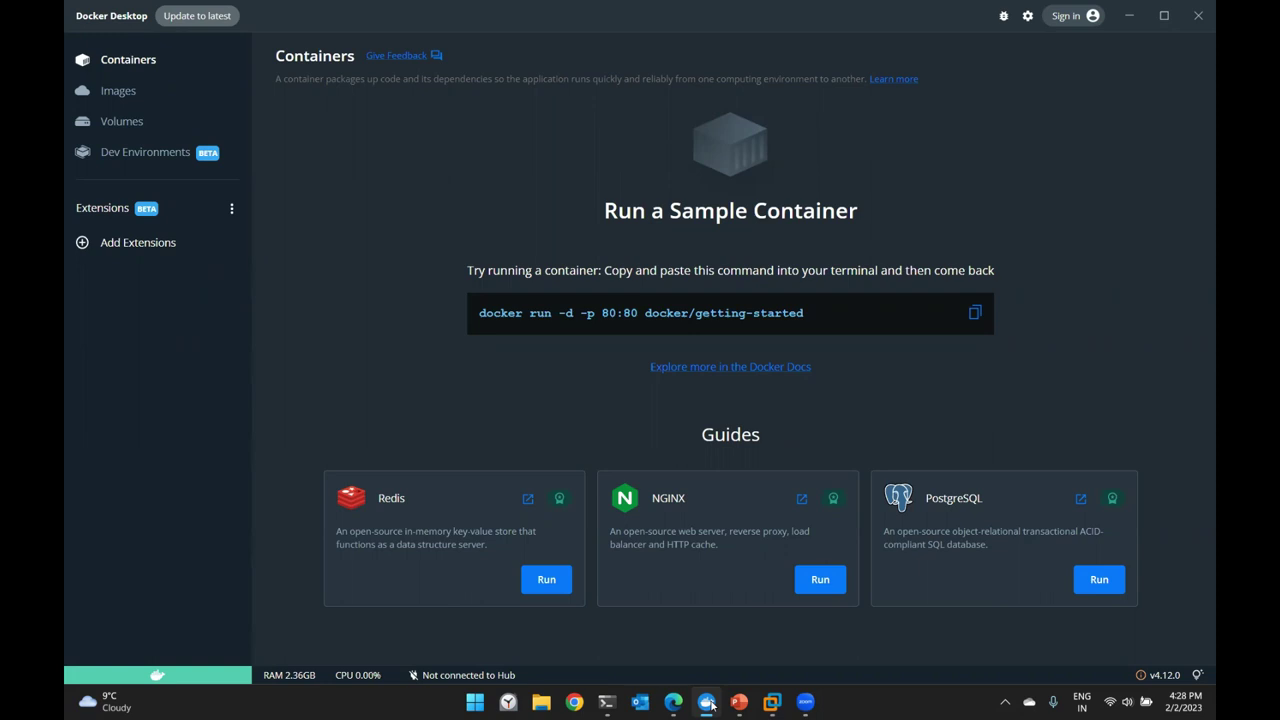
left_click(708, 703)
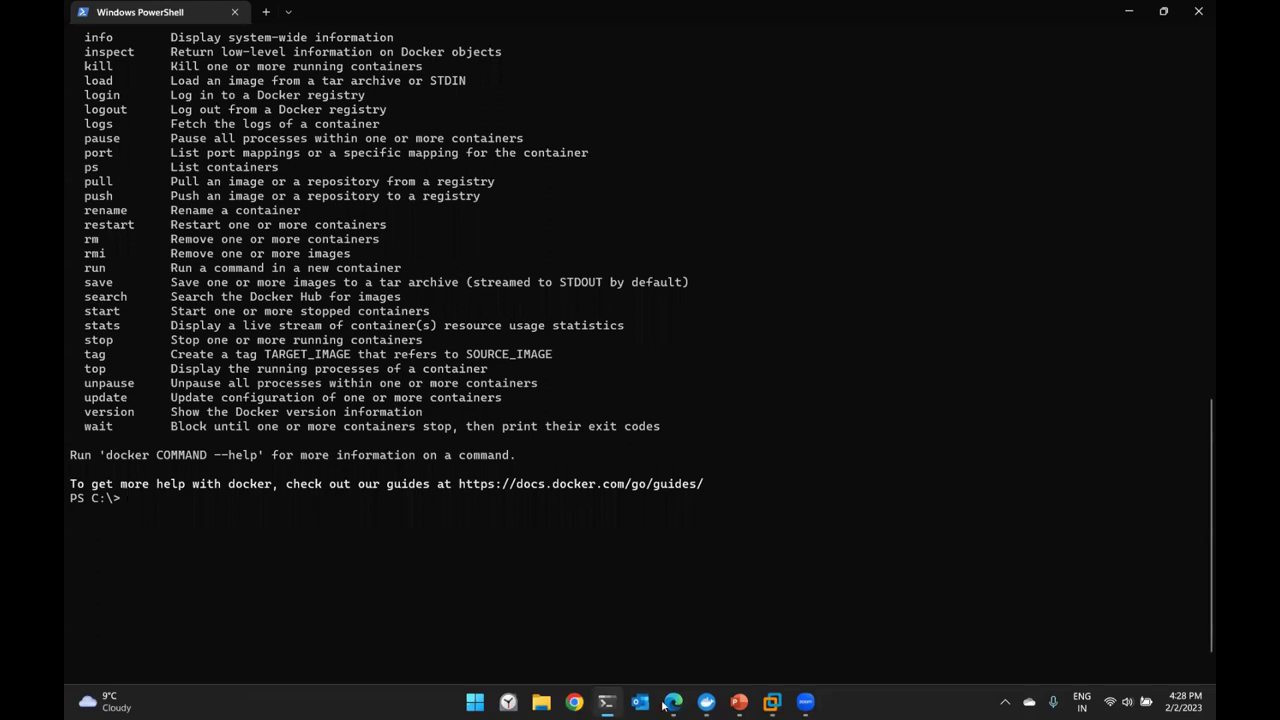
key("alt+Tab")
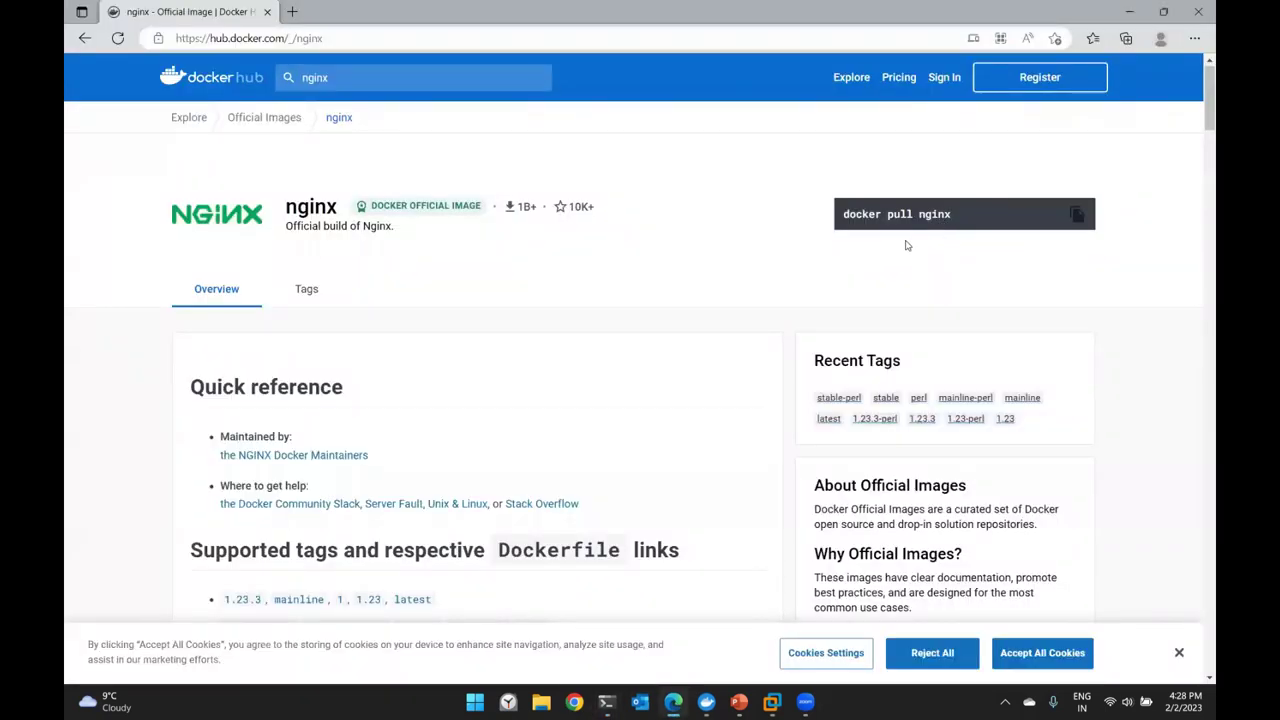
scroll(644, 305, "down", 2)
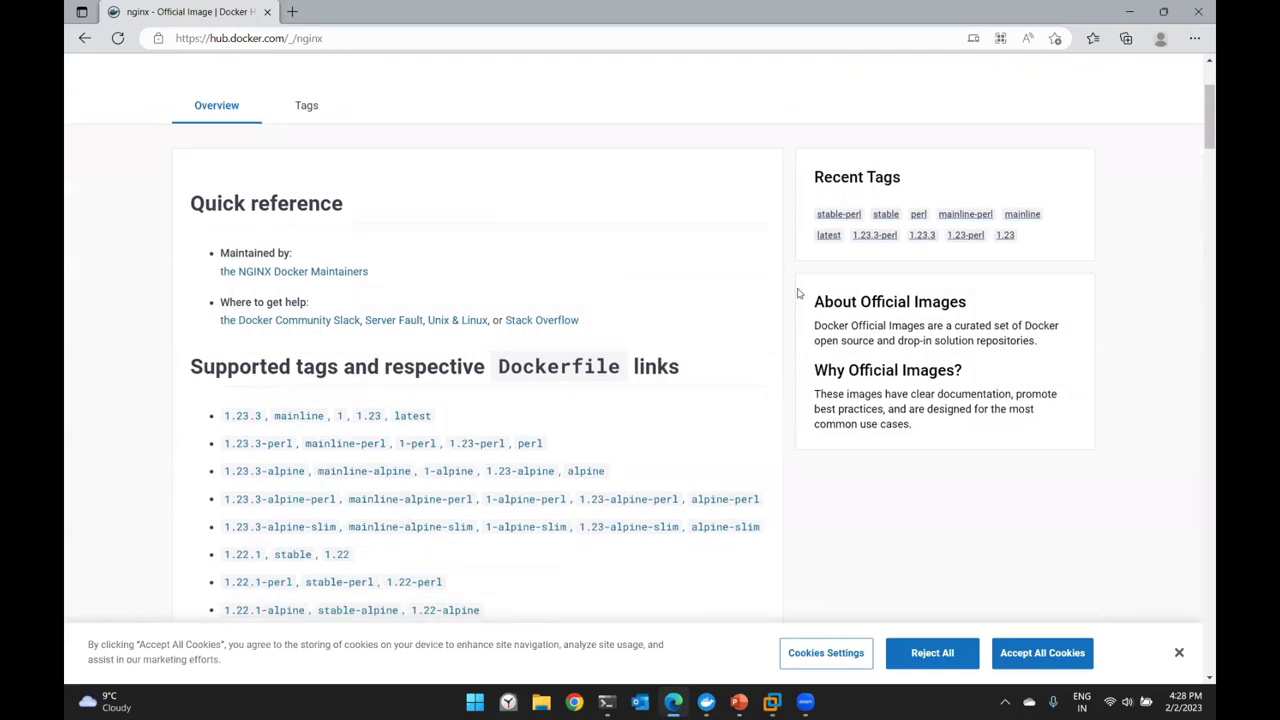
scroll(800, 292, "up", 2)
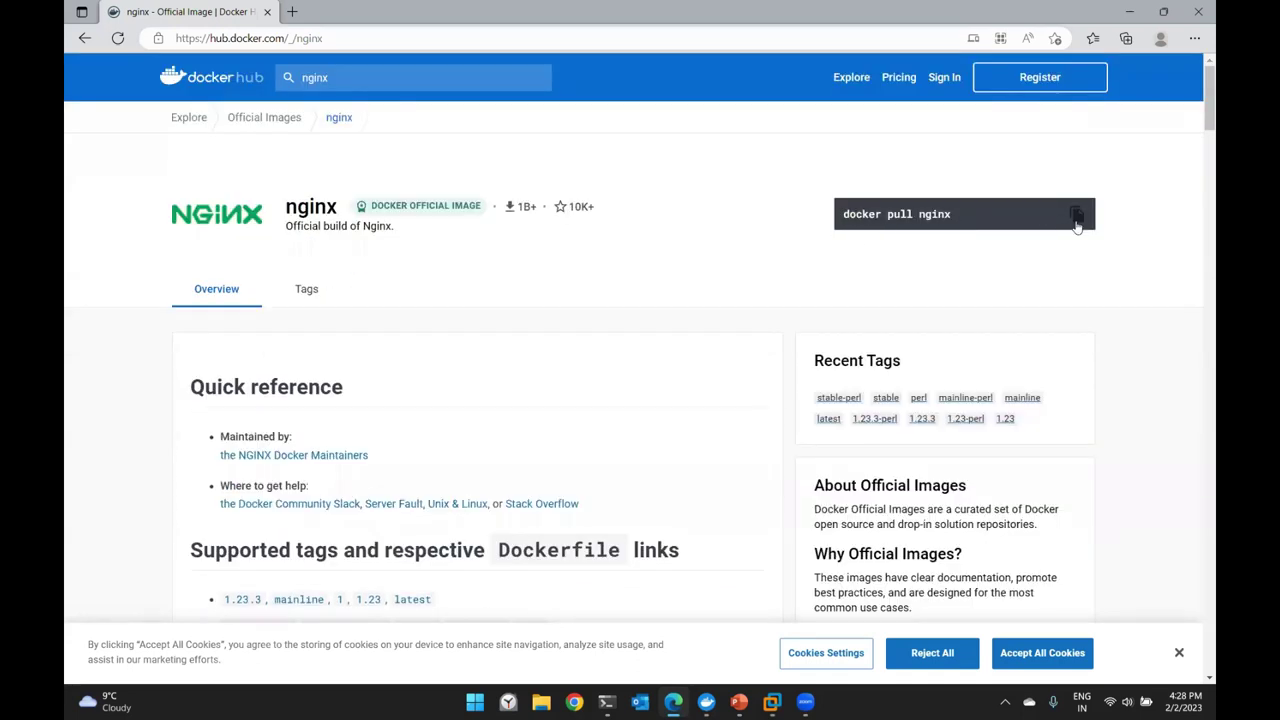
left_click(1076, 220)
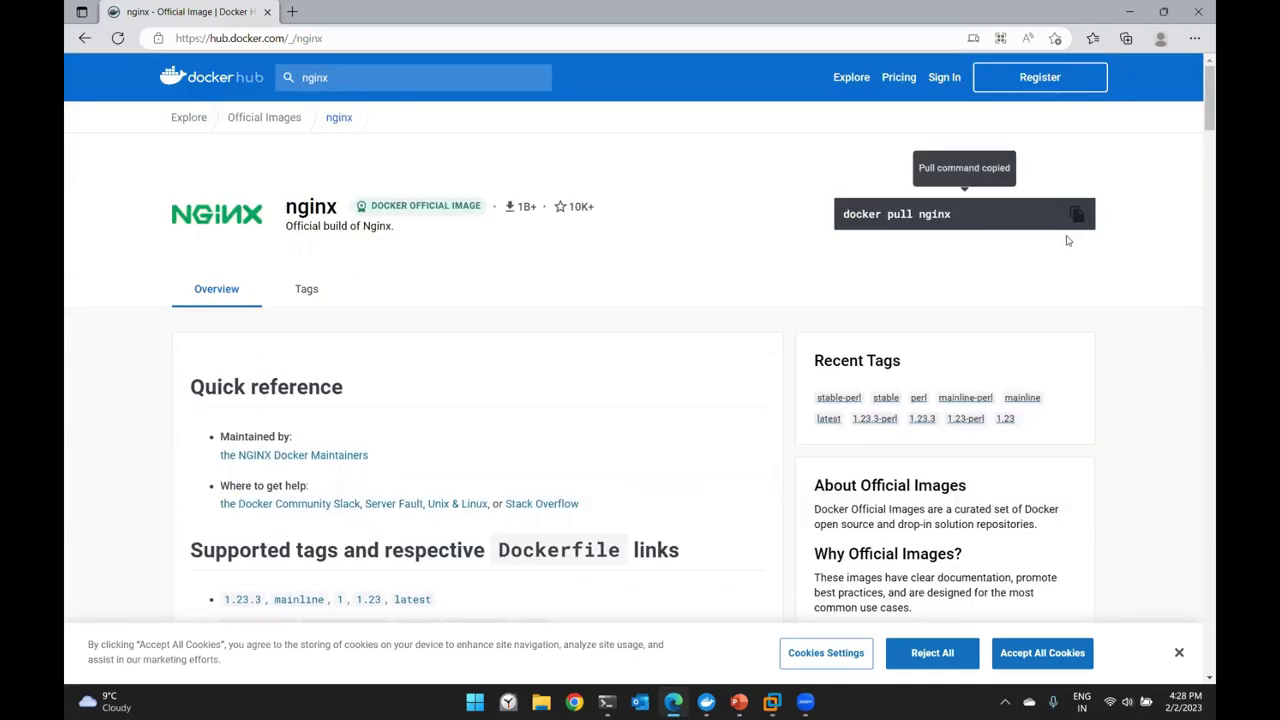
Switch to PowerShell, clear the screen and list the local images with docker images
left_click(607, 703)
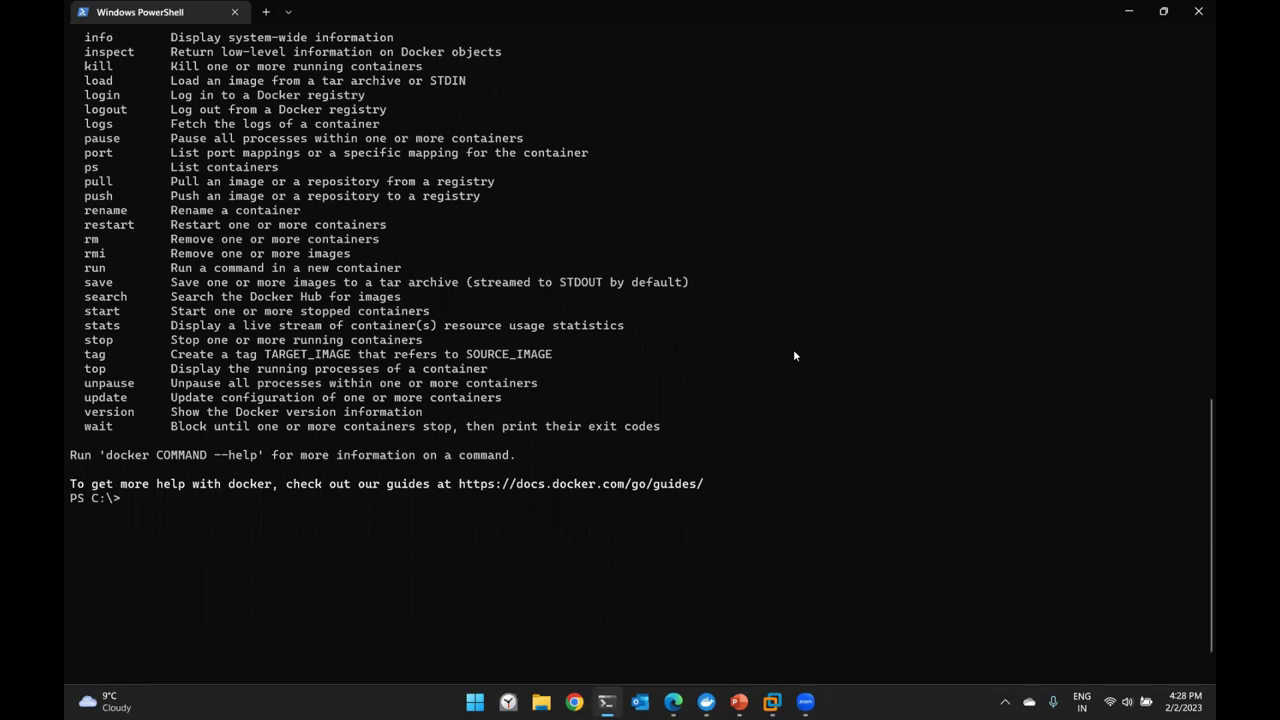
type("clear")
key("Return")
type("docke")
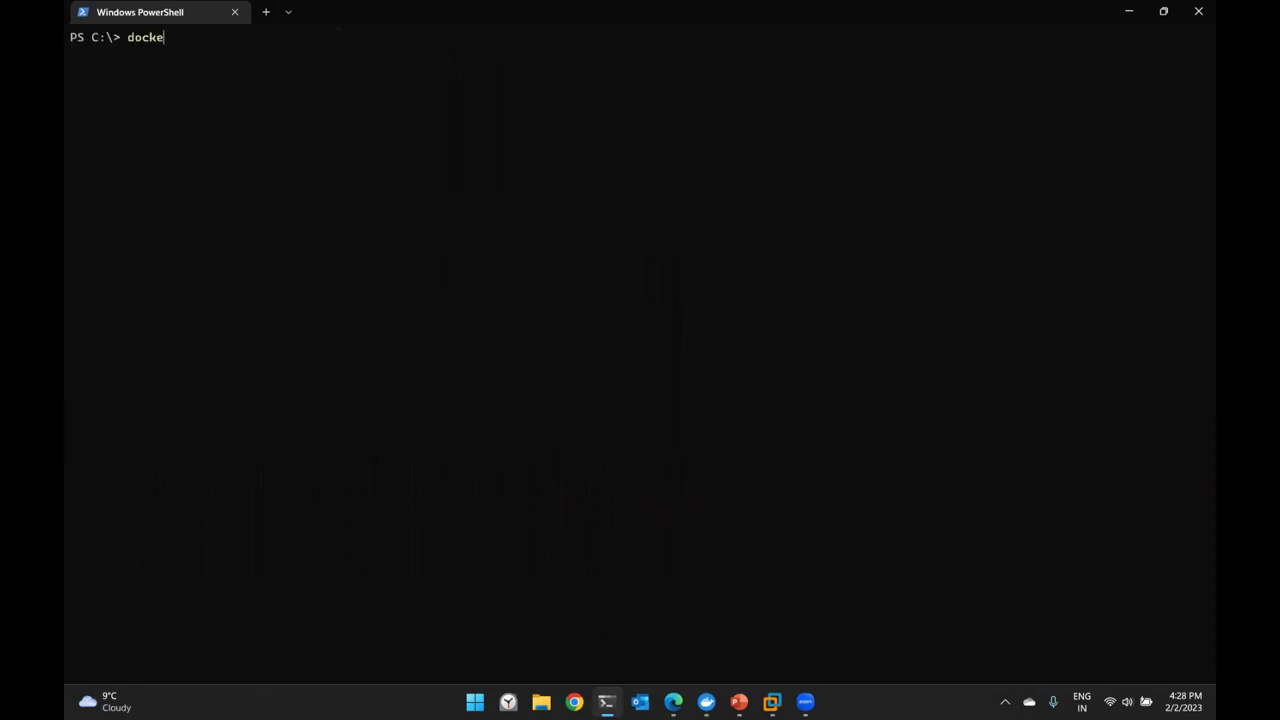
type("r images")
key("Return")
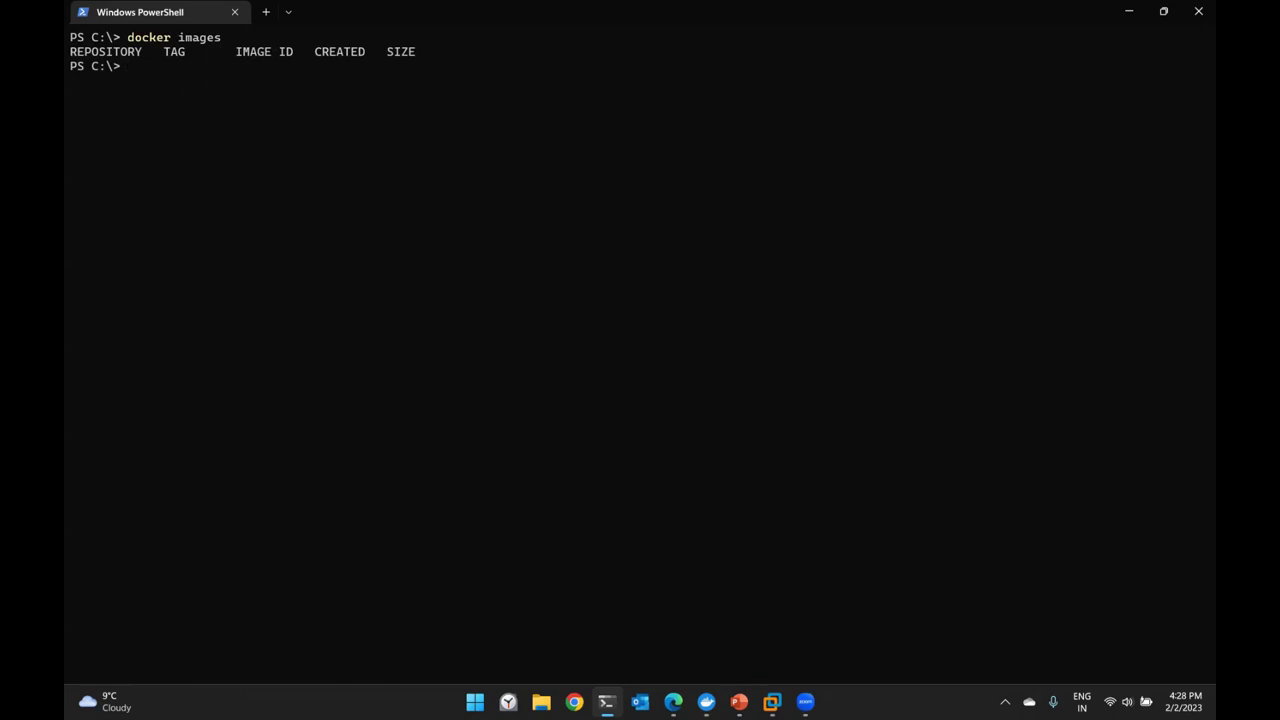
Download the image with docker pull nginx and run docker images to check the nginx image's name and size
type("docker pull nginx")
key("Return")
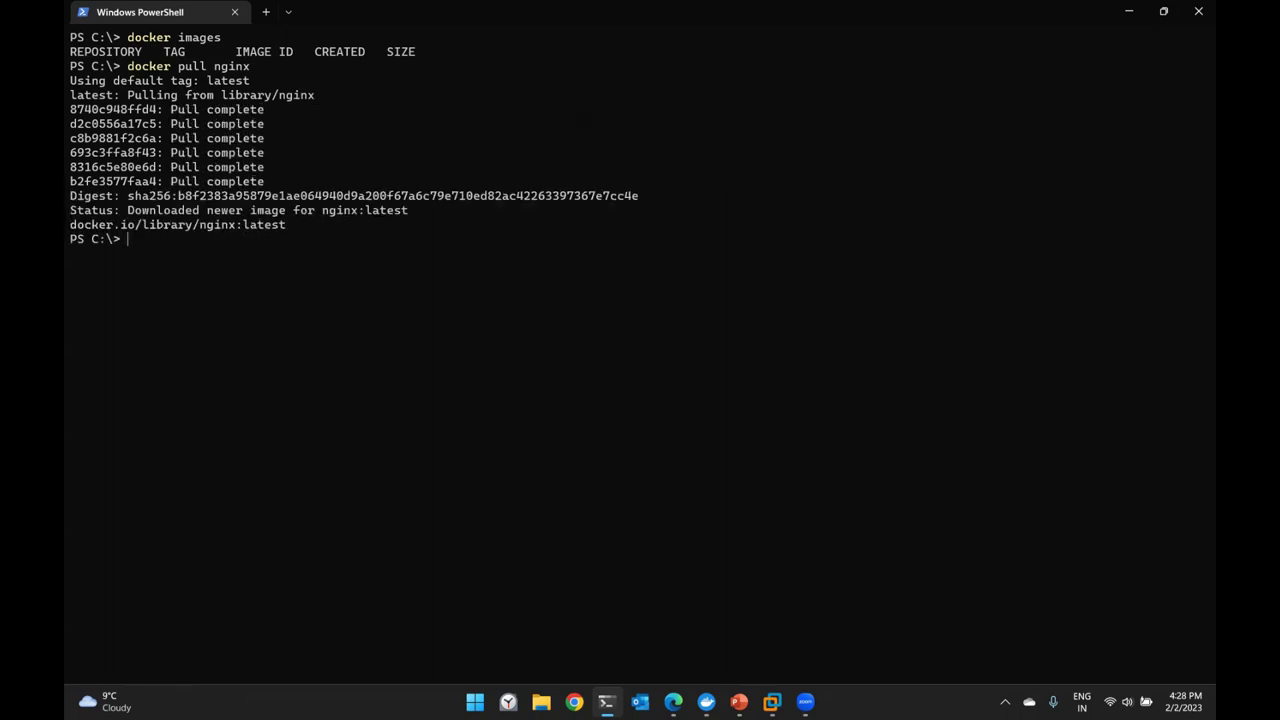
type("docker images")
key("Return")
left_click_drag(106, 270, 70, 276)
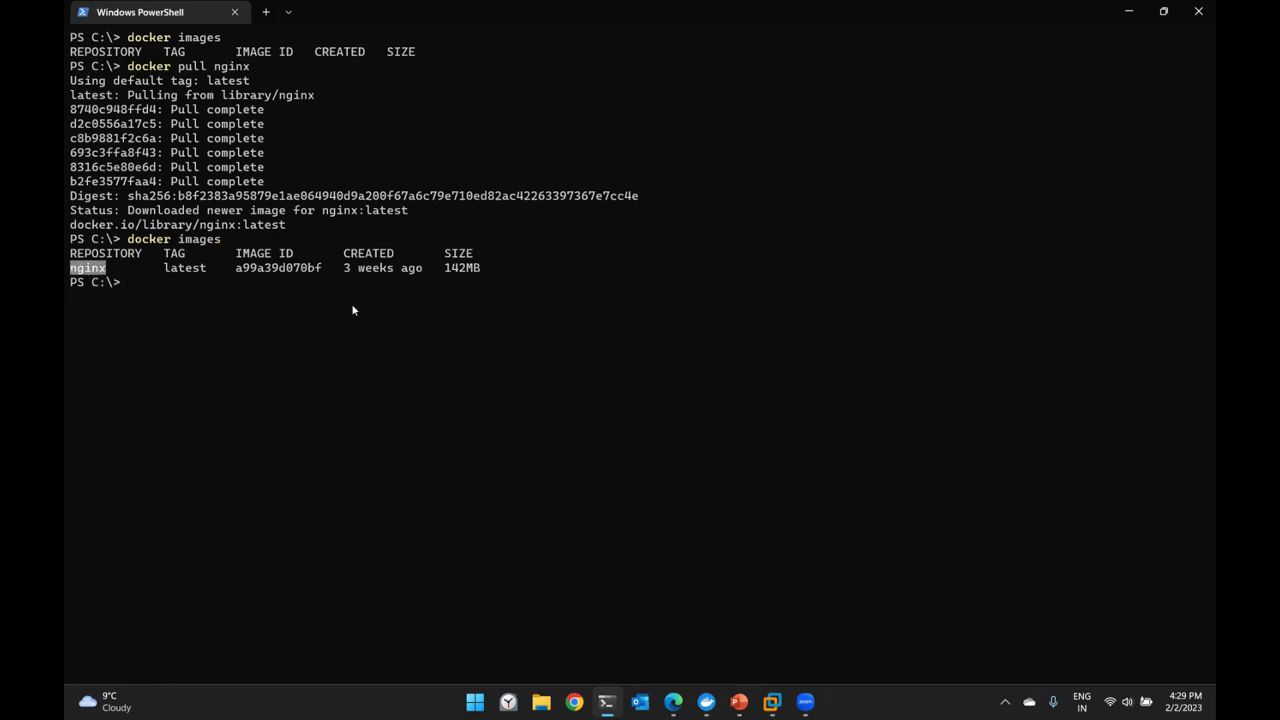
left_click_drag(448, 272, 474, 272)
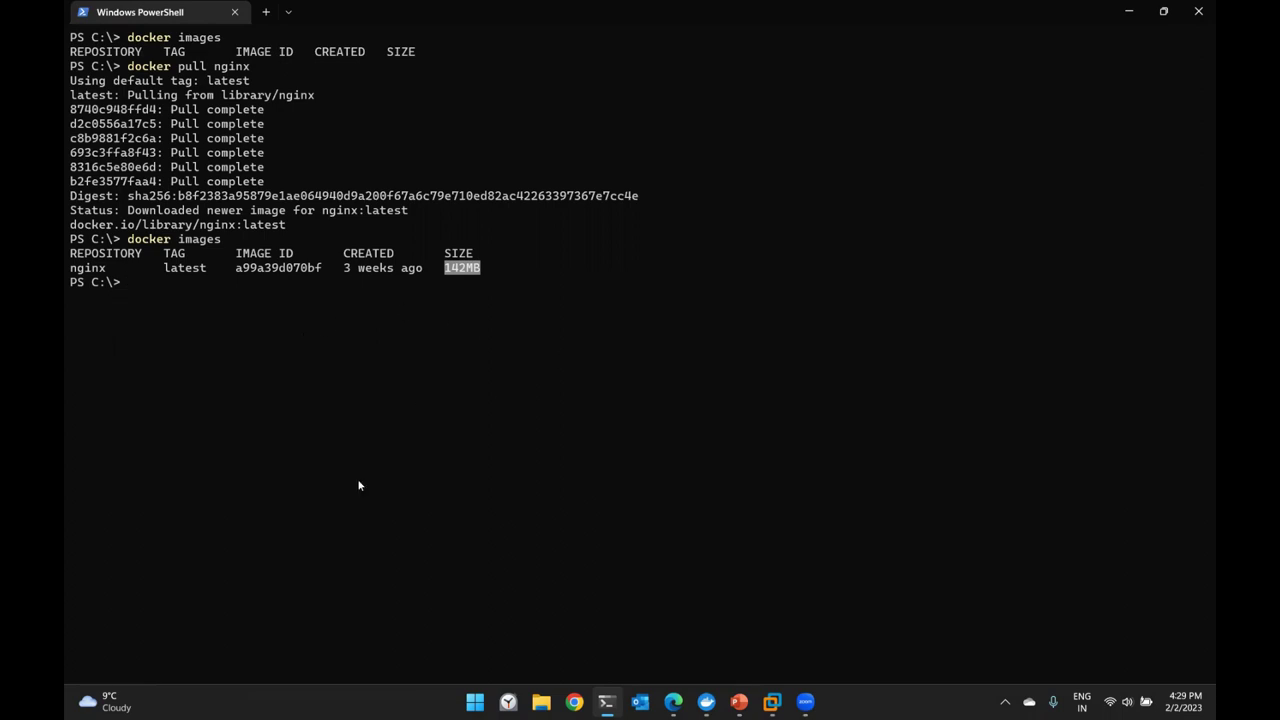
Switch to Microsoft Edge and review the alpine variants among the supported tags on the nginx page
left_click(672, 703)
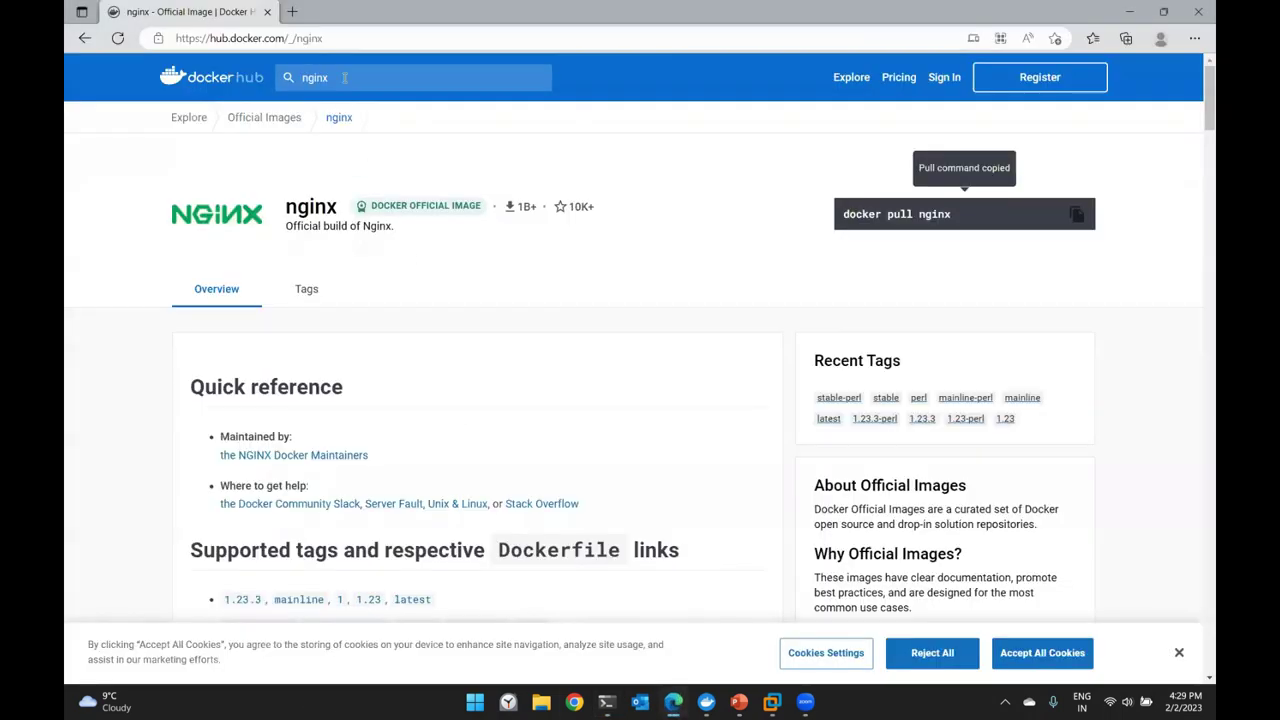
left_click(151, 247)
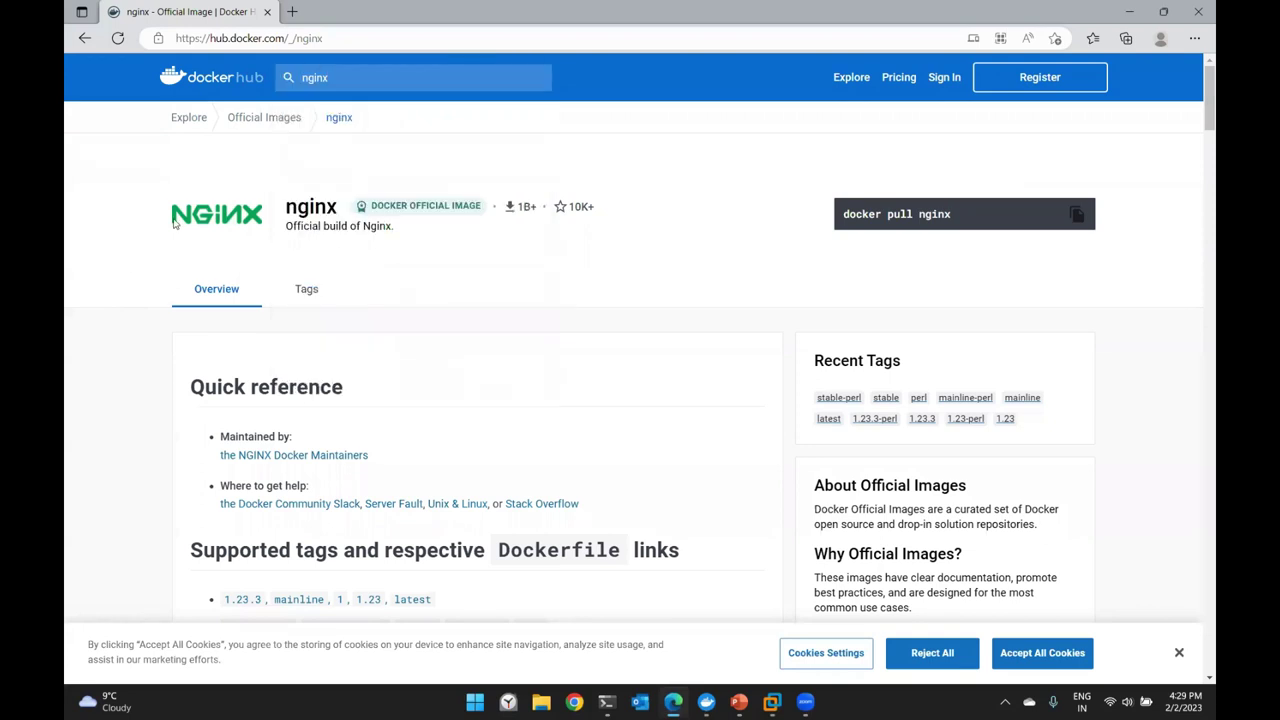
scroll(249, 374, "down", 3)
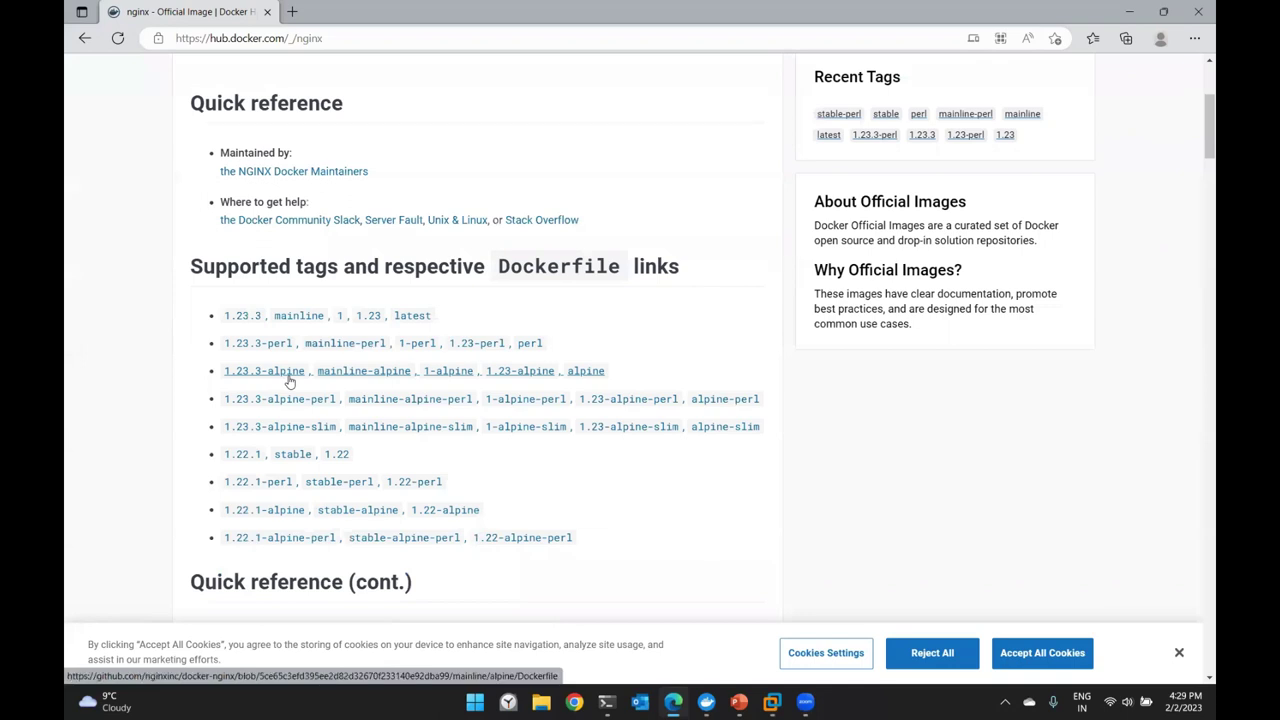
scroll(289, 381, "up", 3)
Search Docker Hub for alpine, examine the size description on its official image page, and return to the nginx page before minimizing the browser
left_click(395, 79)
key("ctrl+a")
type("alpine")
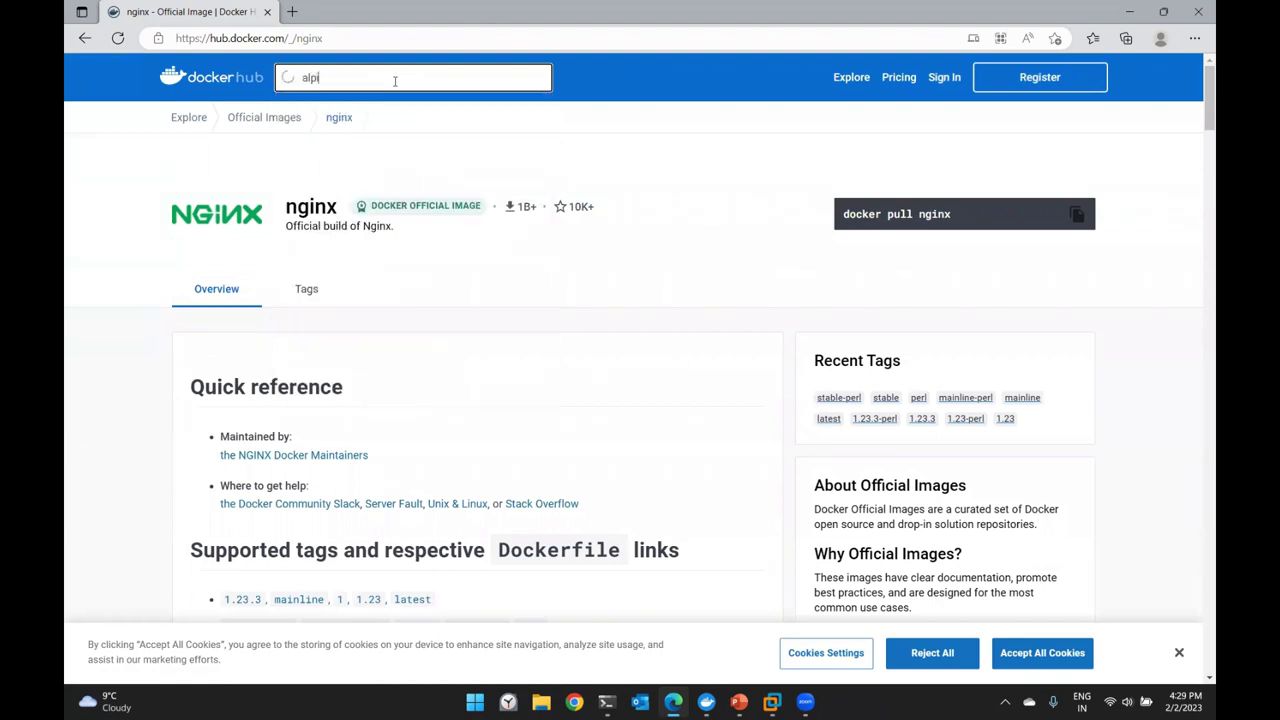
left_click(455, 138)
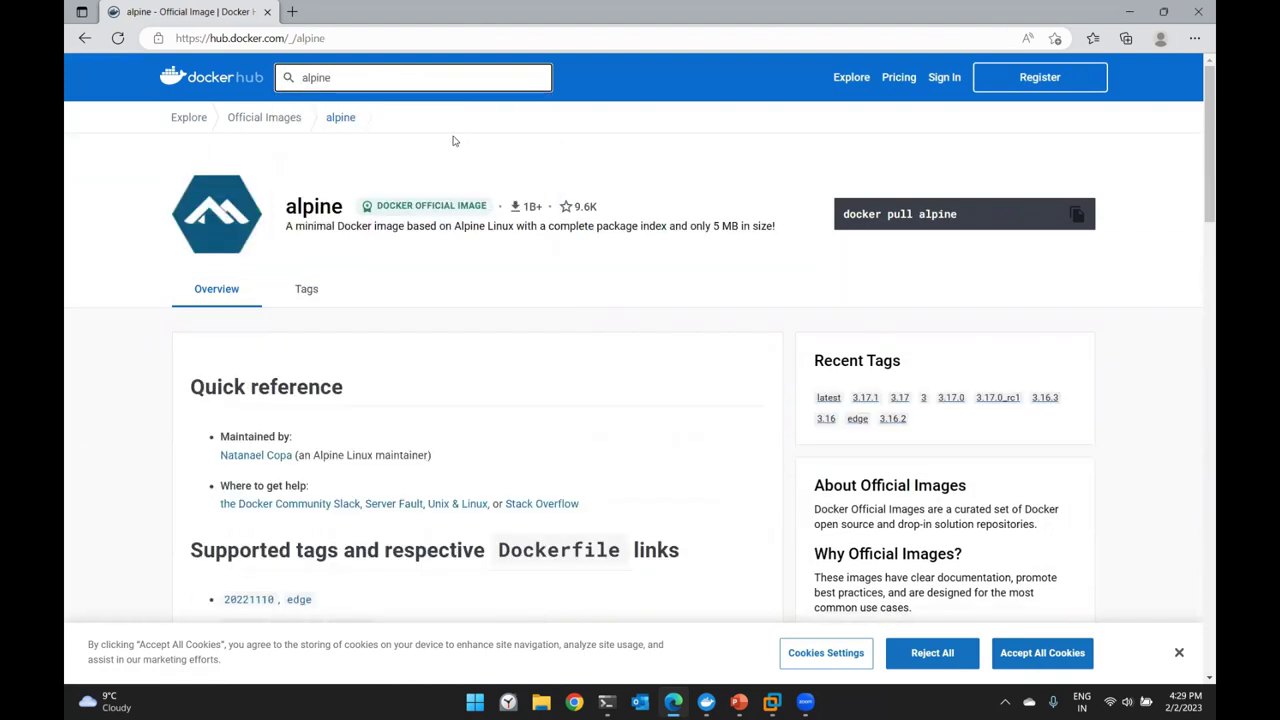
left_click_drag(287, 230, 776, 240)
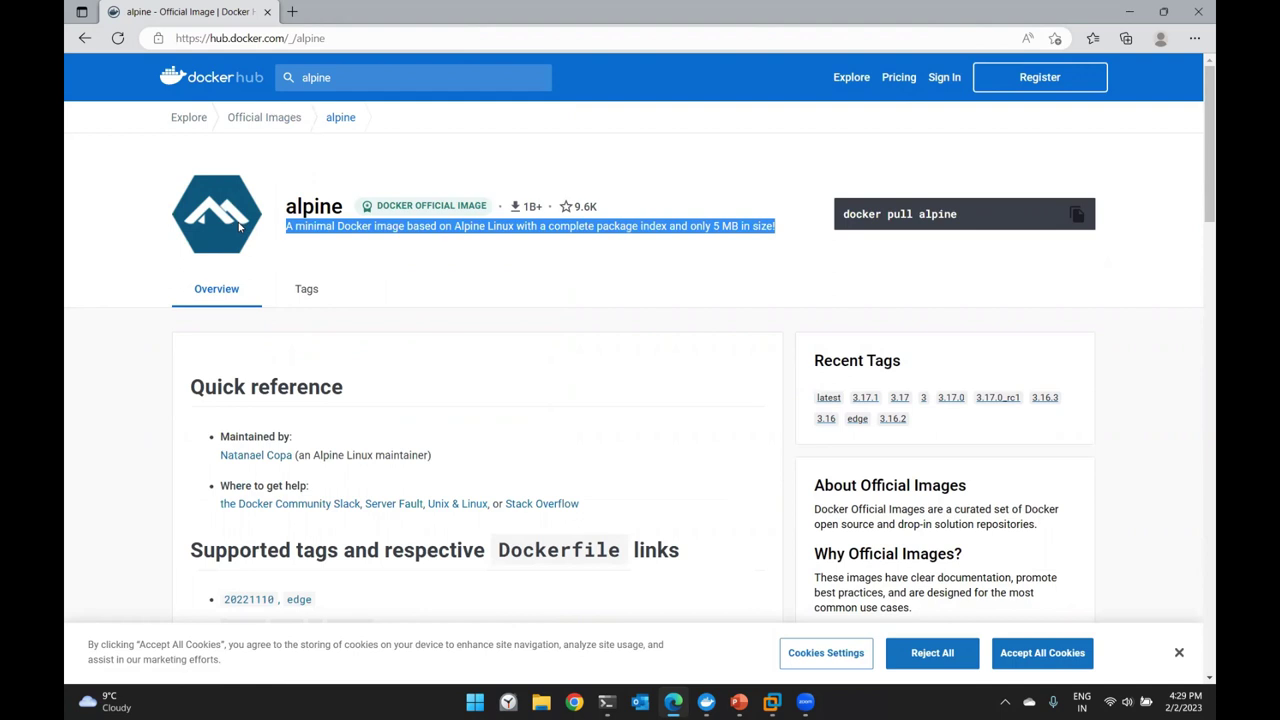
left_click(85, 38)
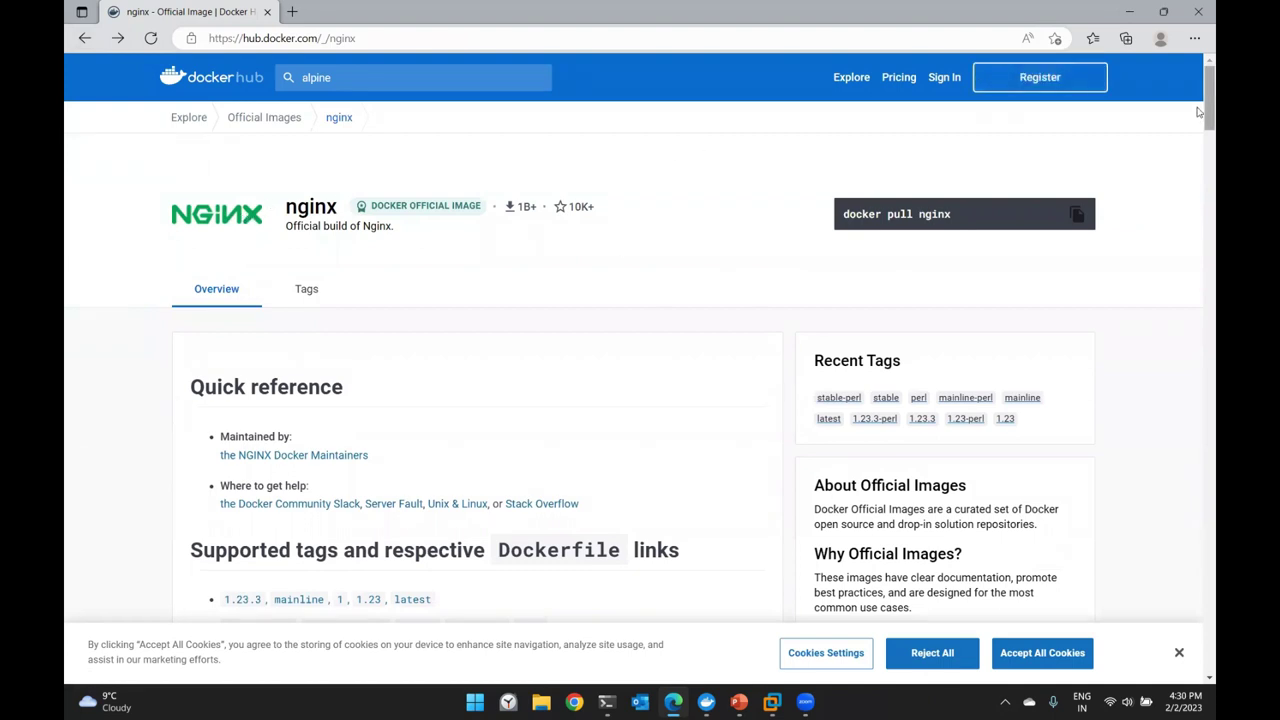
left_click(1130, 14)
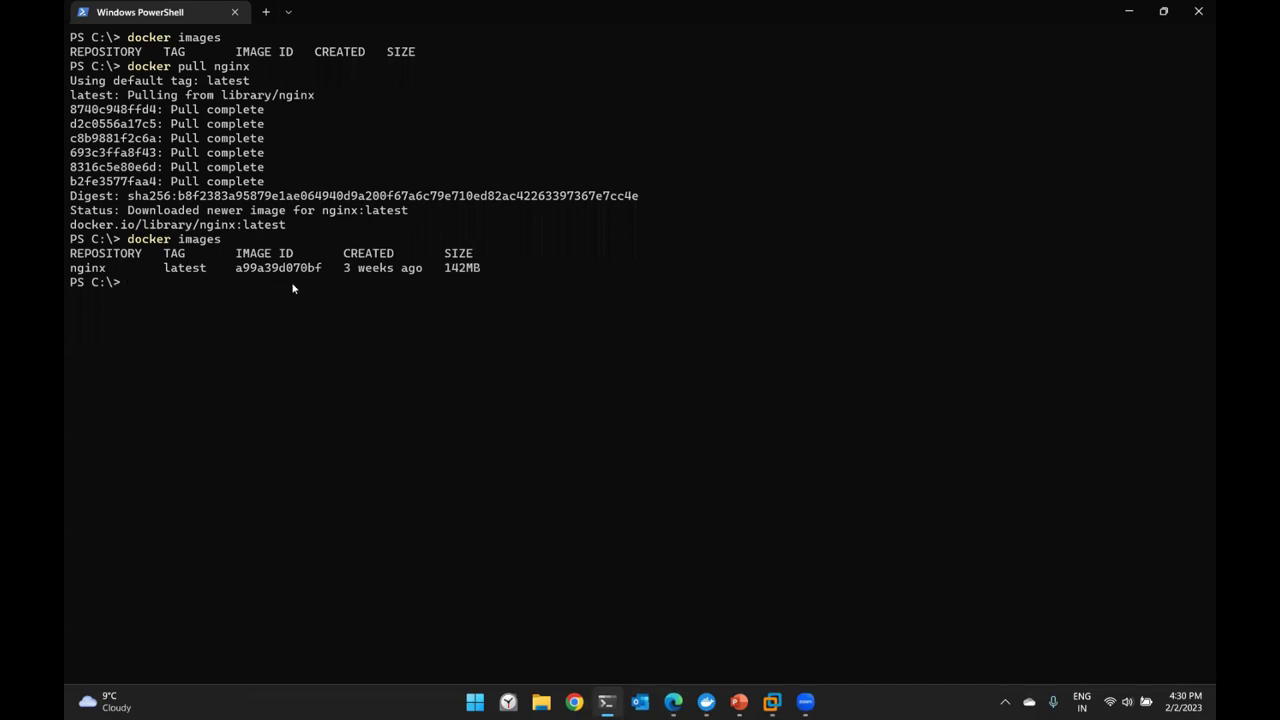
Begin a docker create command in PowerShell, and switch to Docker Desktop's local images to view the actions available for nginx
type("docker create")
left_click(706, 701)
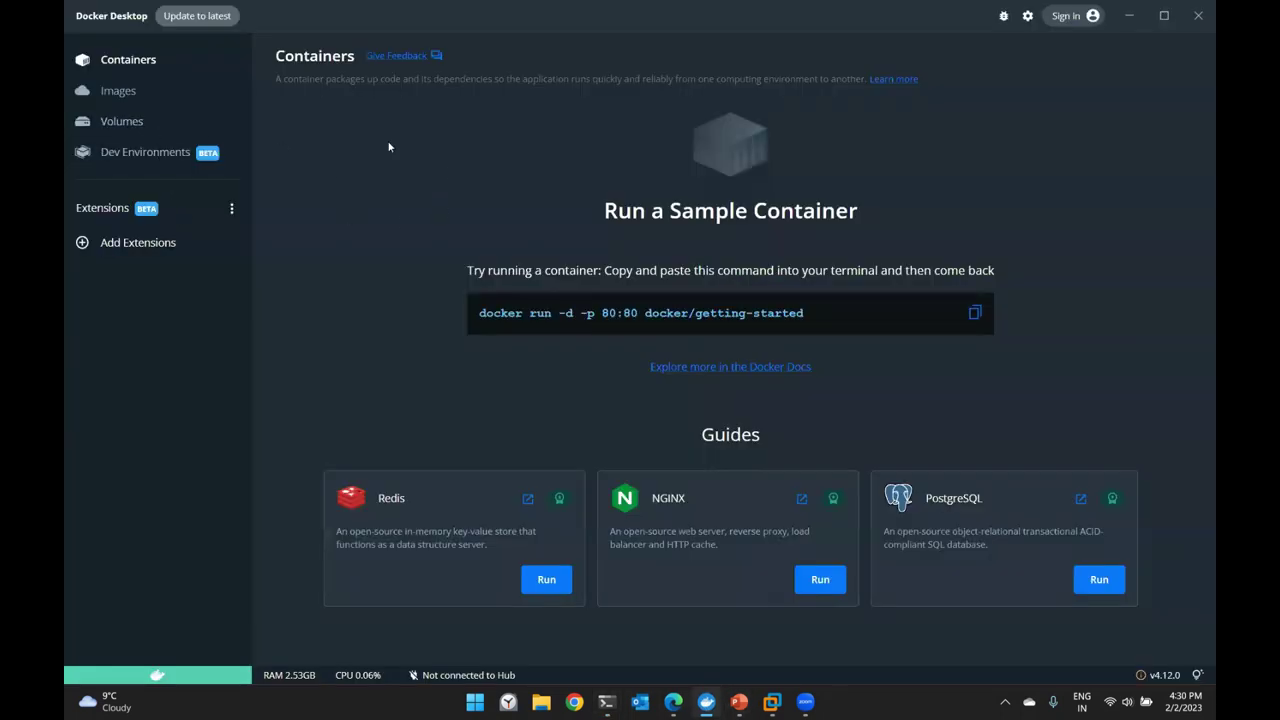
left_click(128, 98)
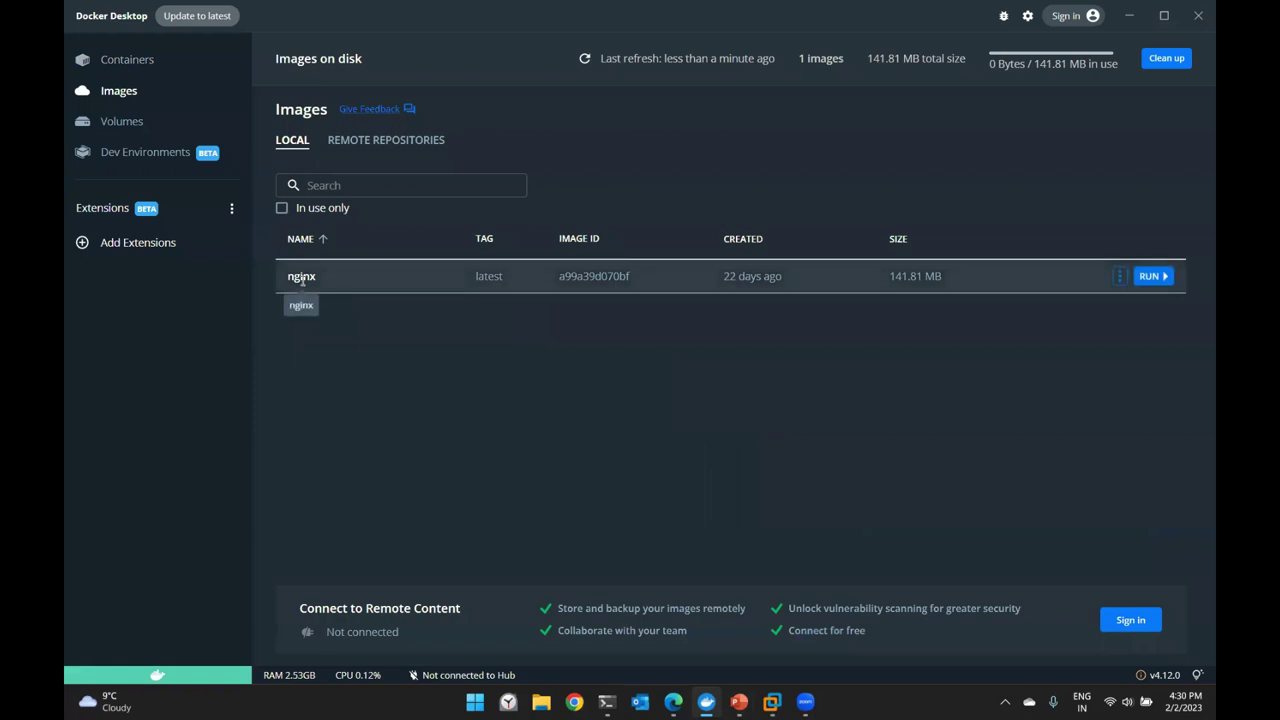
left_click(1120, 280)
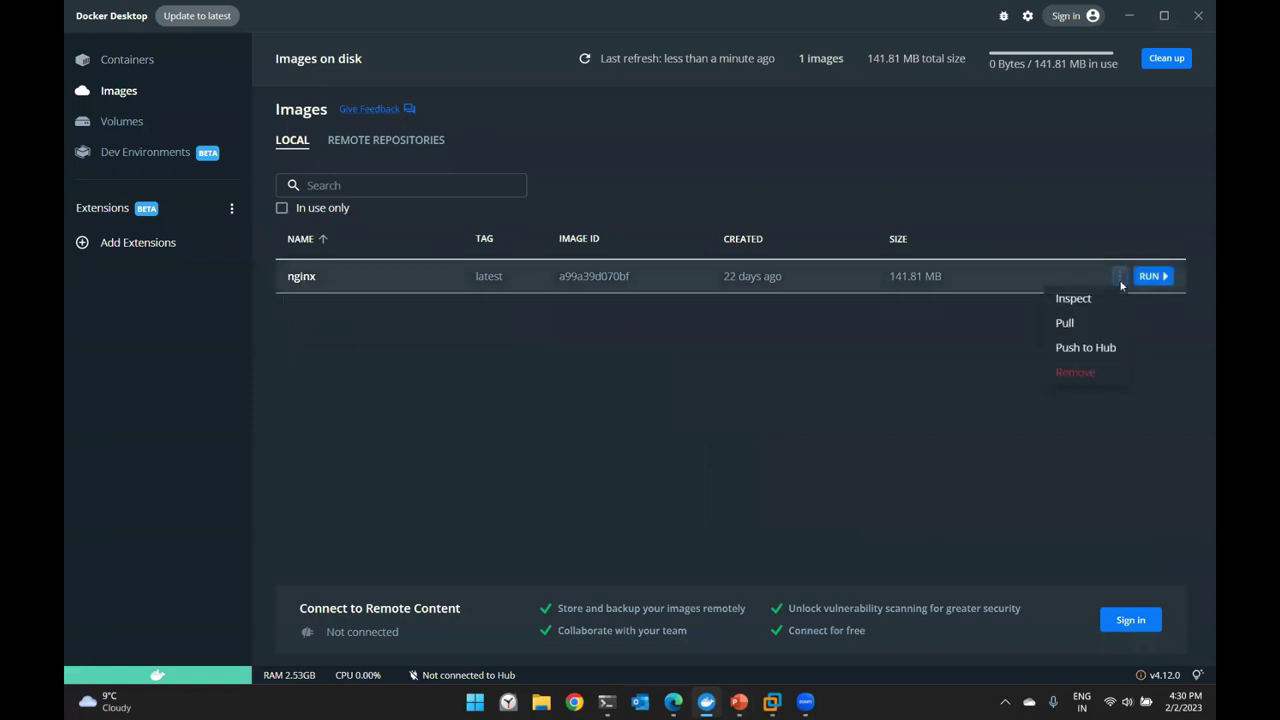
left_click(1157, 334)
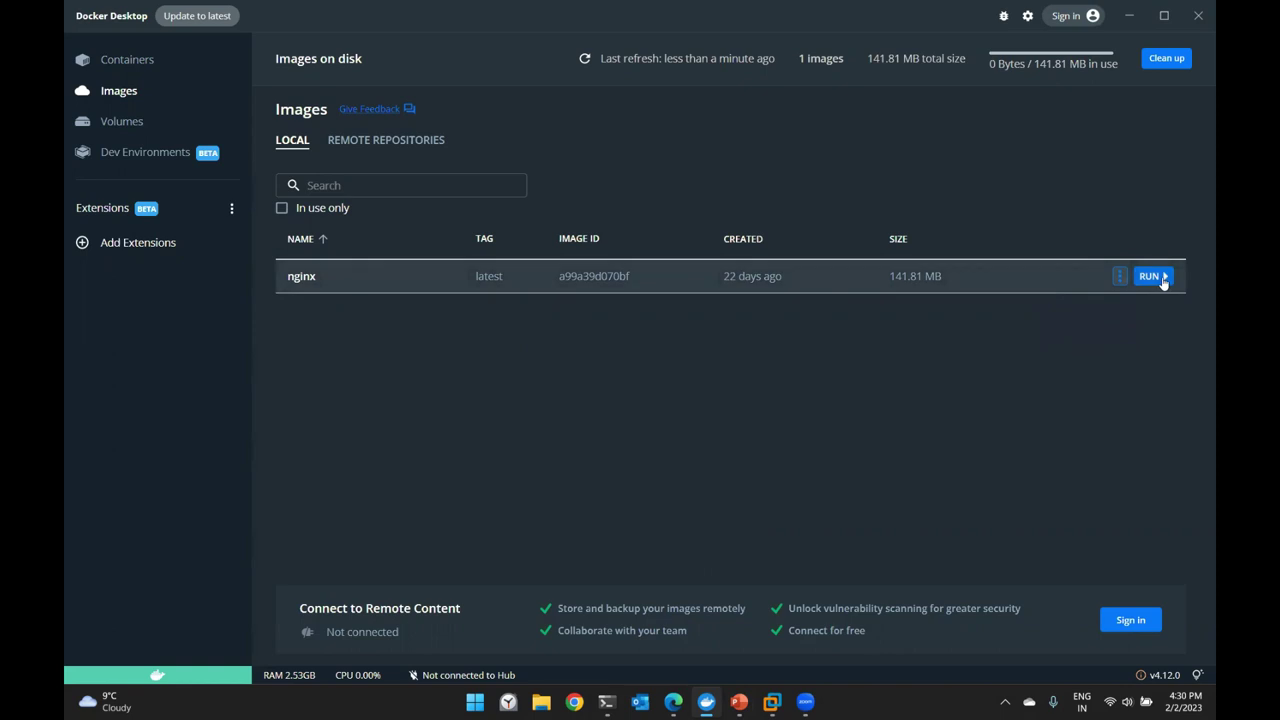
Run a new container from the nginx:latest image with the container name nginx01 and host port 8000
left_click(1160, 278)
left_click(565, 347)
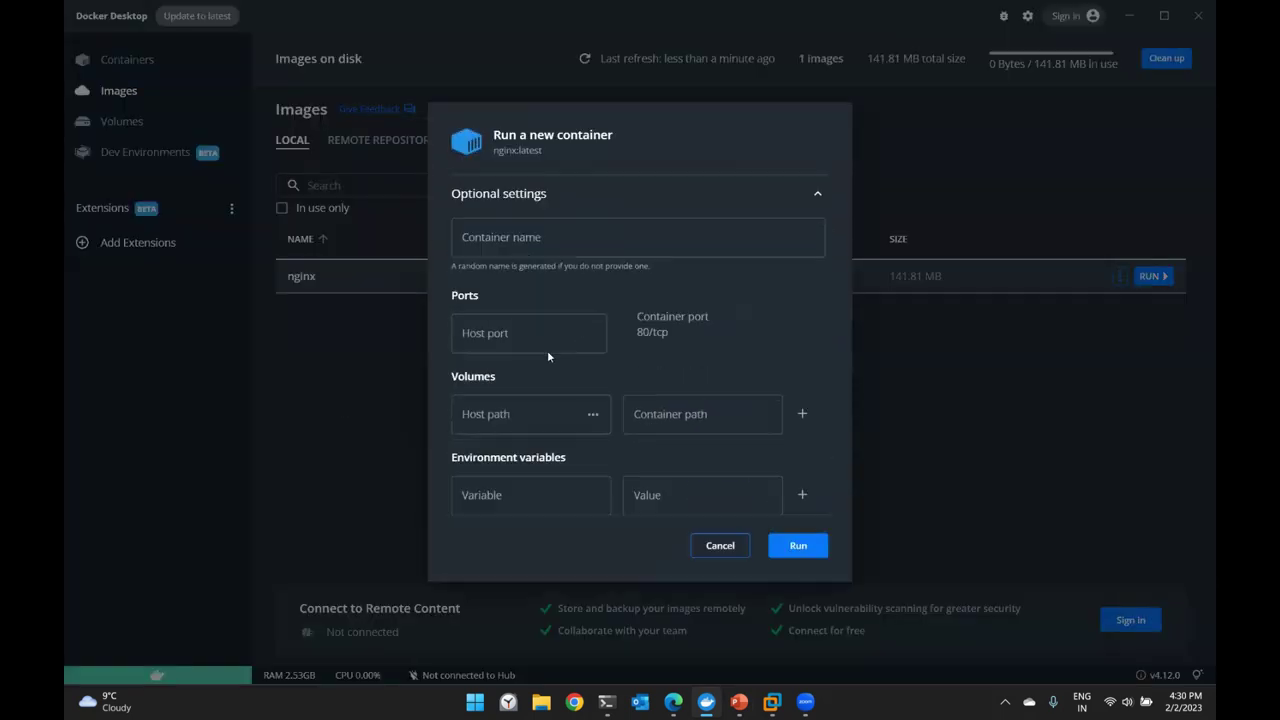
left_click(509, 326)
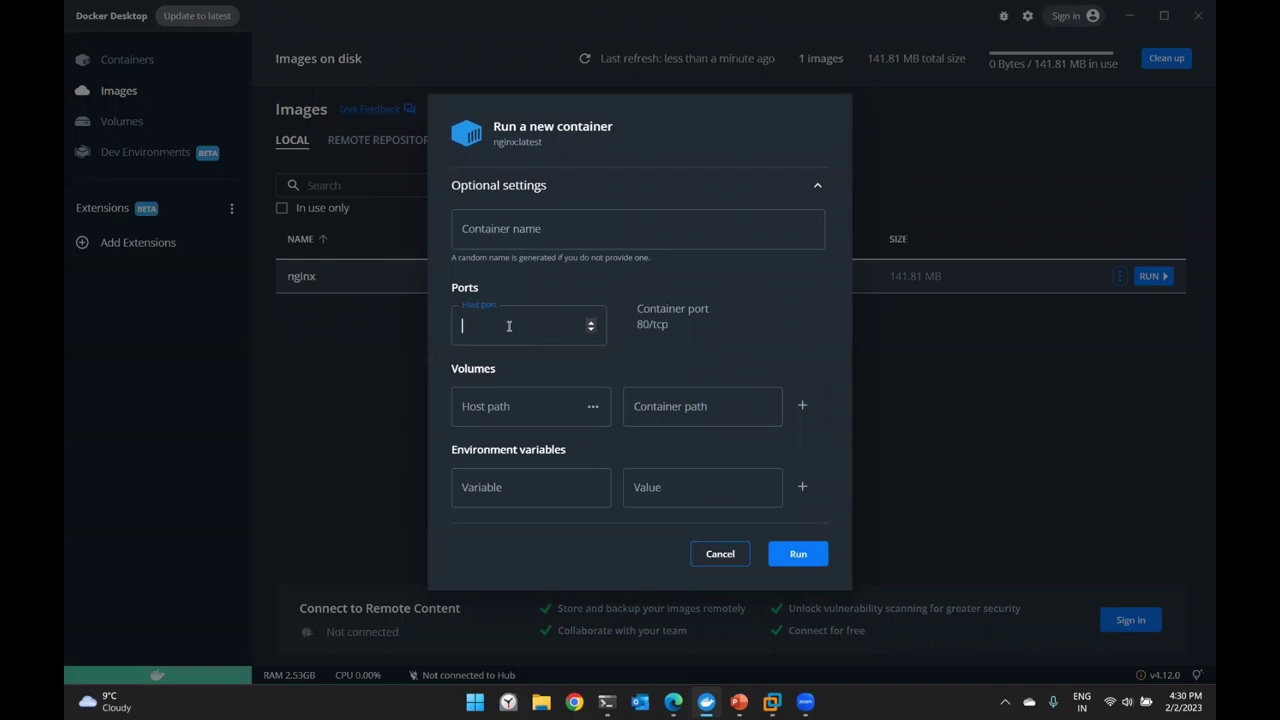
type("8000")
left_click(549, 231)
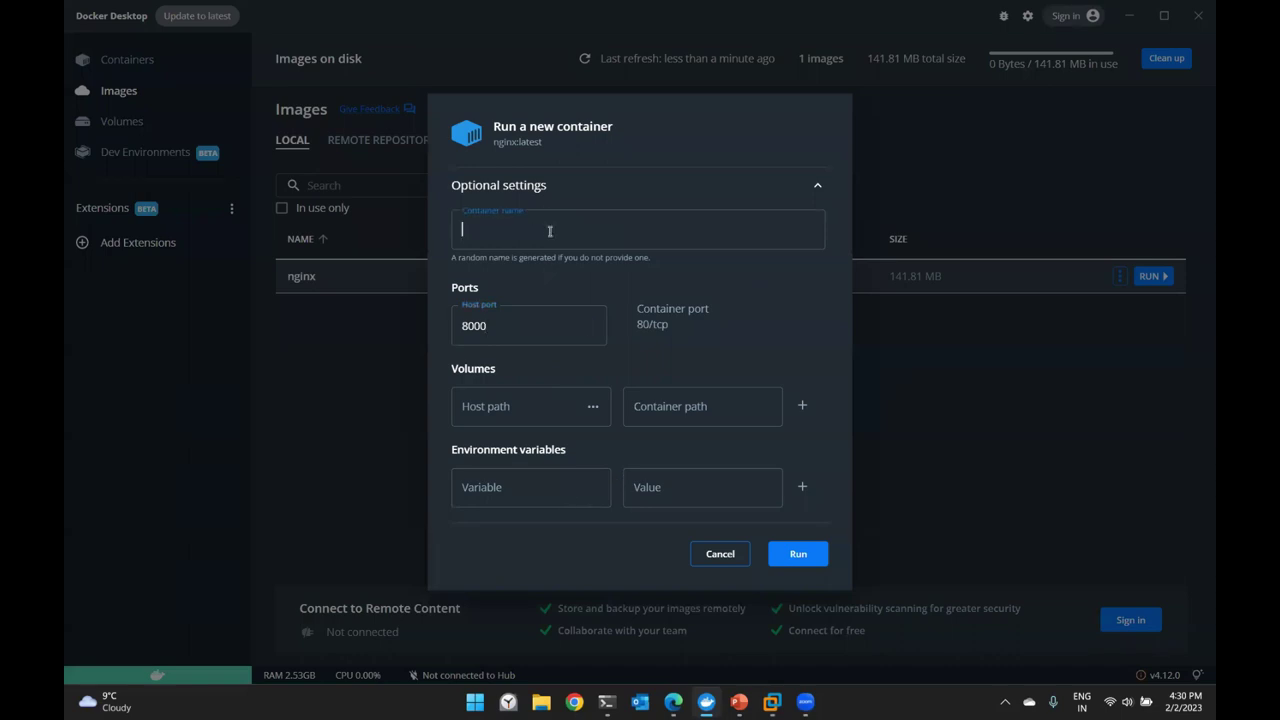
type("ngix")
key("BackSpace")
type("nx01")
left_click(797, 556)
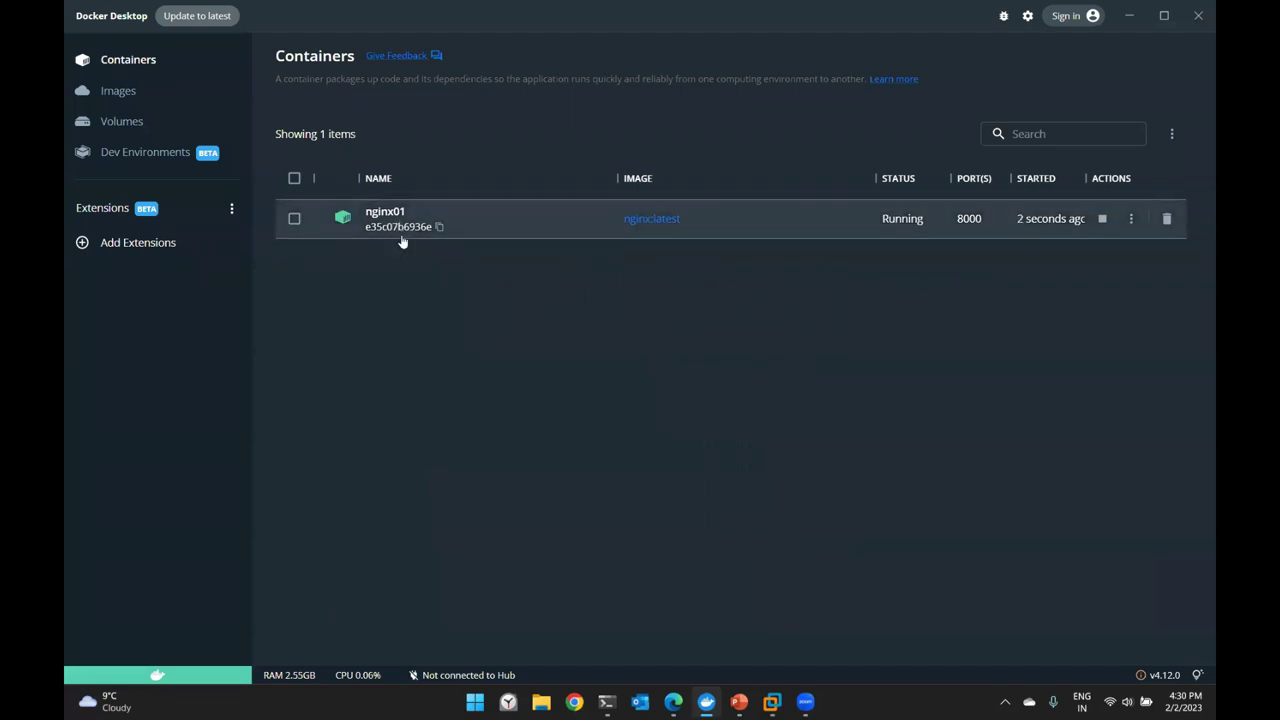
Switch to PowerShell, discard the unfinished docker create command, and list the running containers with docker ps
left_click(606, 702)
key("BackSpace")
key("BackSpace")
key("BackSpace")
key("BackSpace")
key("BackSpace")
key("BackSpace")
key("BackSpace")
key("BackSpace")
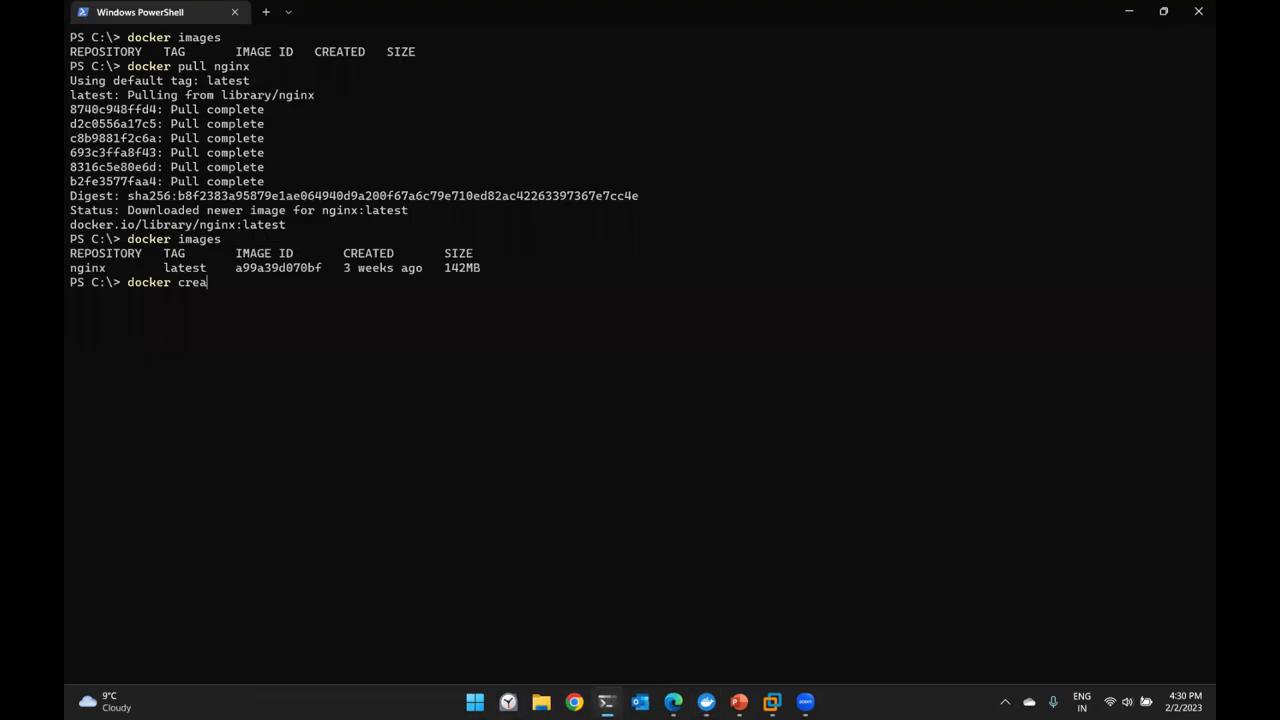
type("ps")
key("Return")
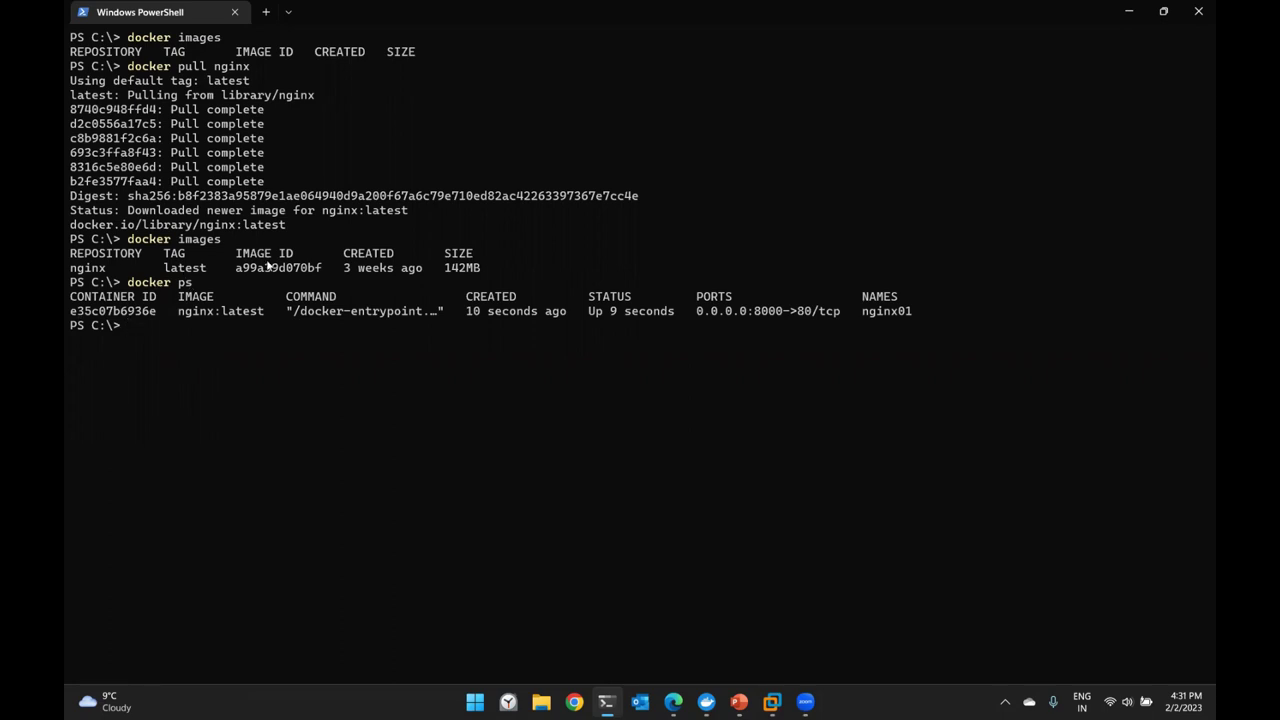
Compare the nginx image ID with the container ID and name in the docker ps output
left_click_drag(319, 264, 242, 268)
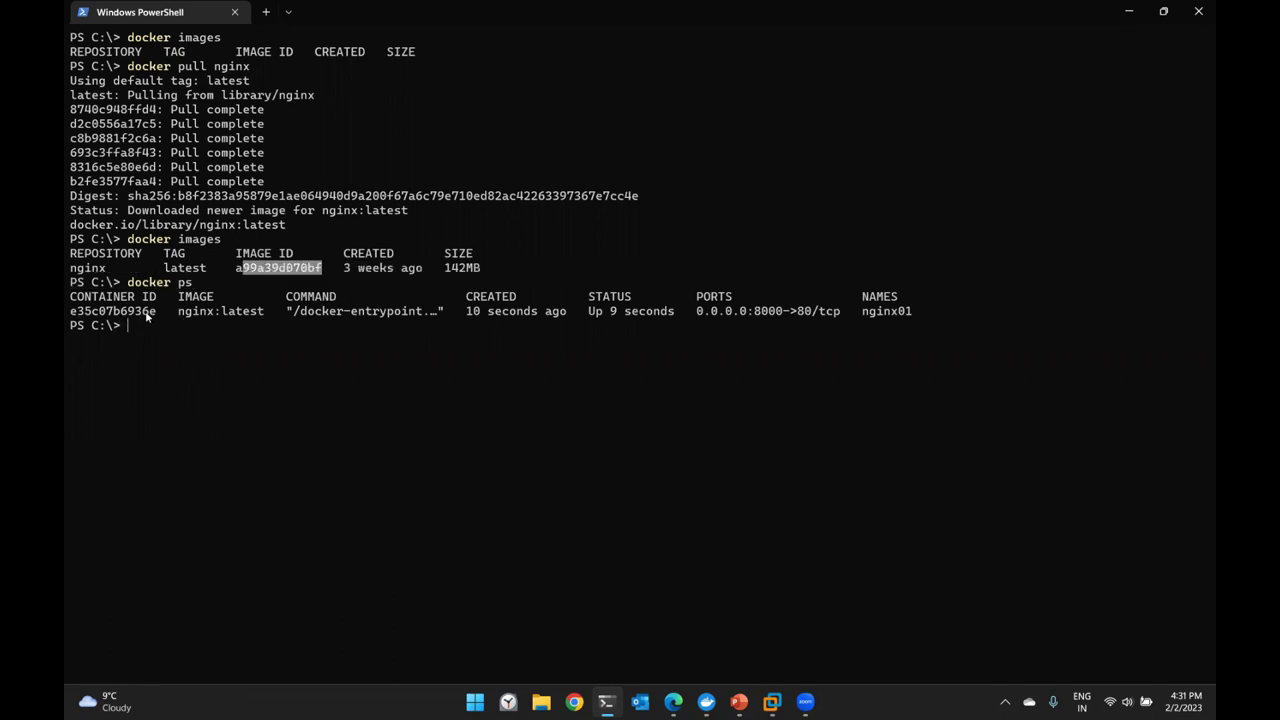
left_click_drag(154, 313, 85, 313)
left_click_drag(913, 312, 863, 313)
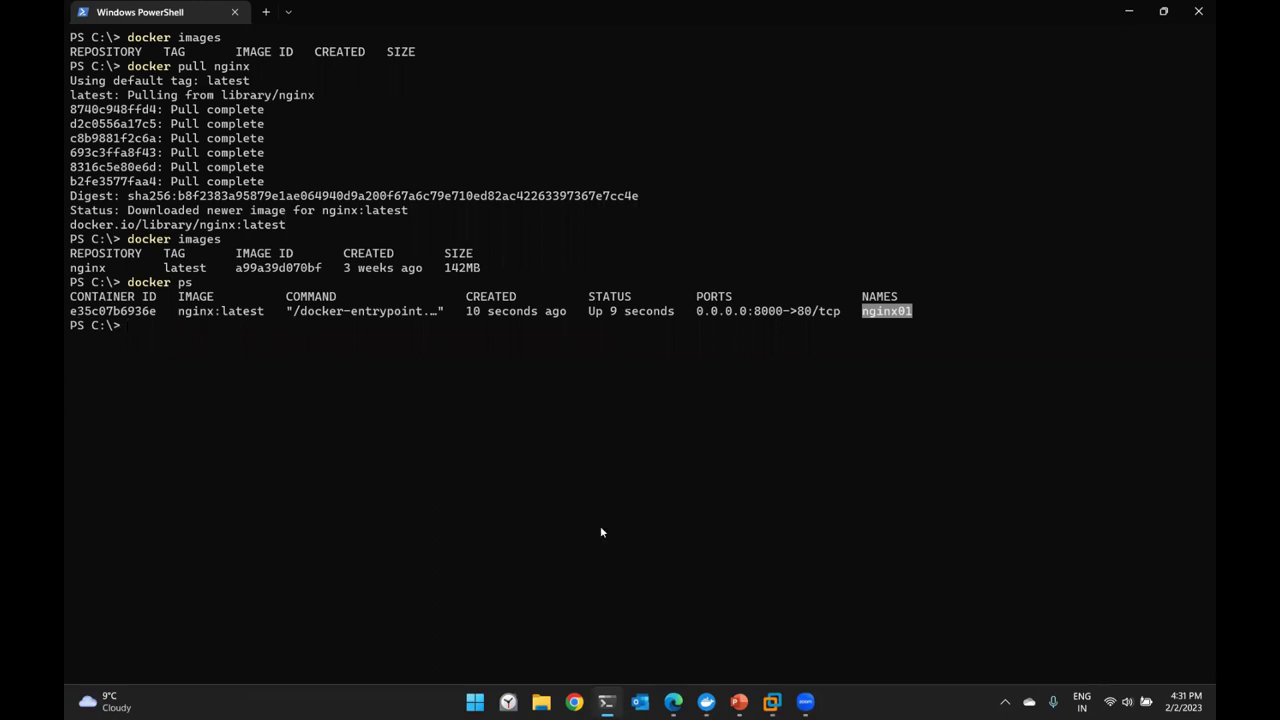
Switch to Docker Desktop and open the running nginx01 container in the browser
left_click(706, 703)
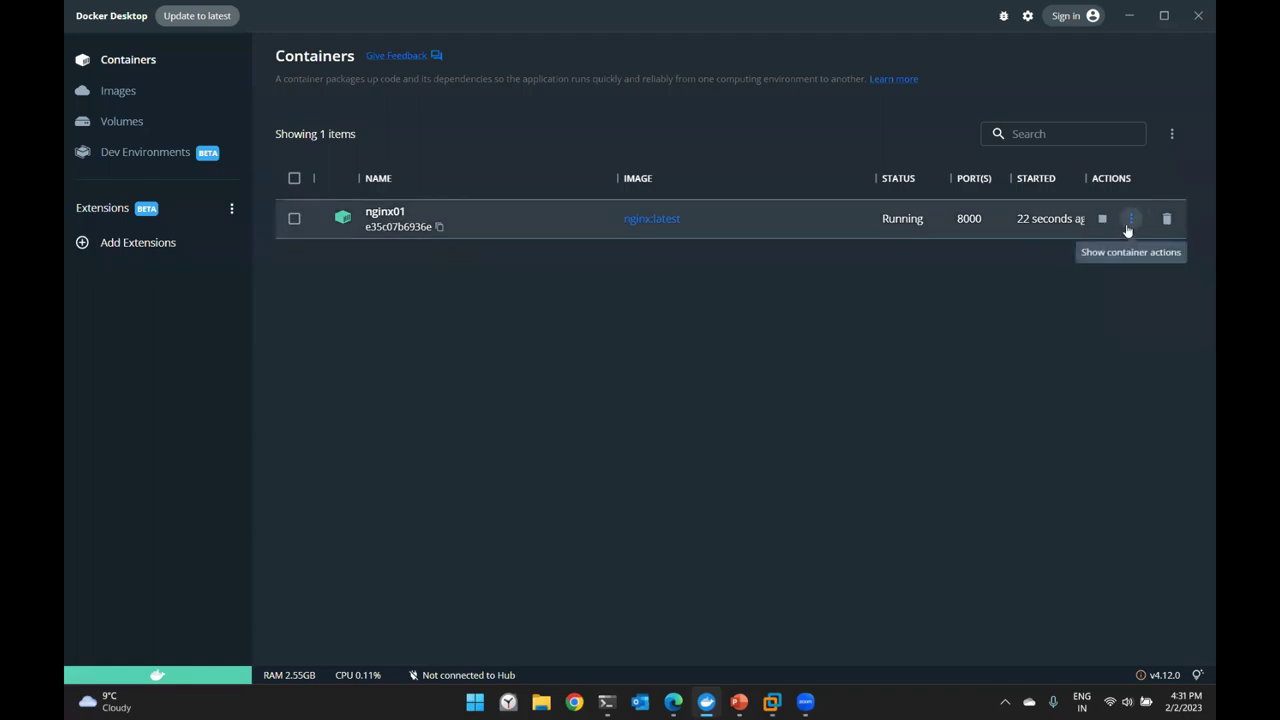
left_click(1129, 222)
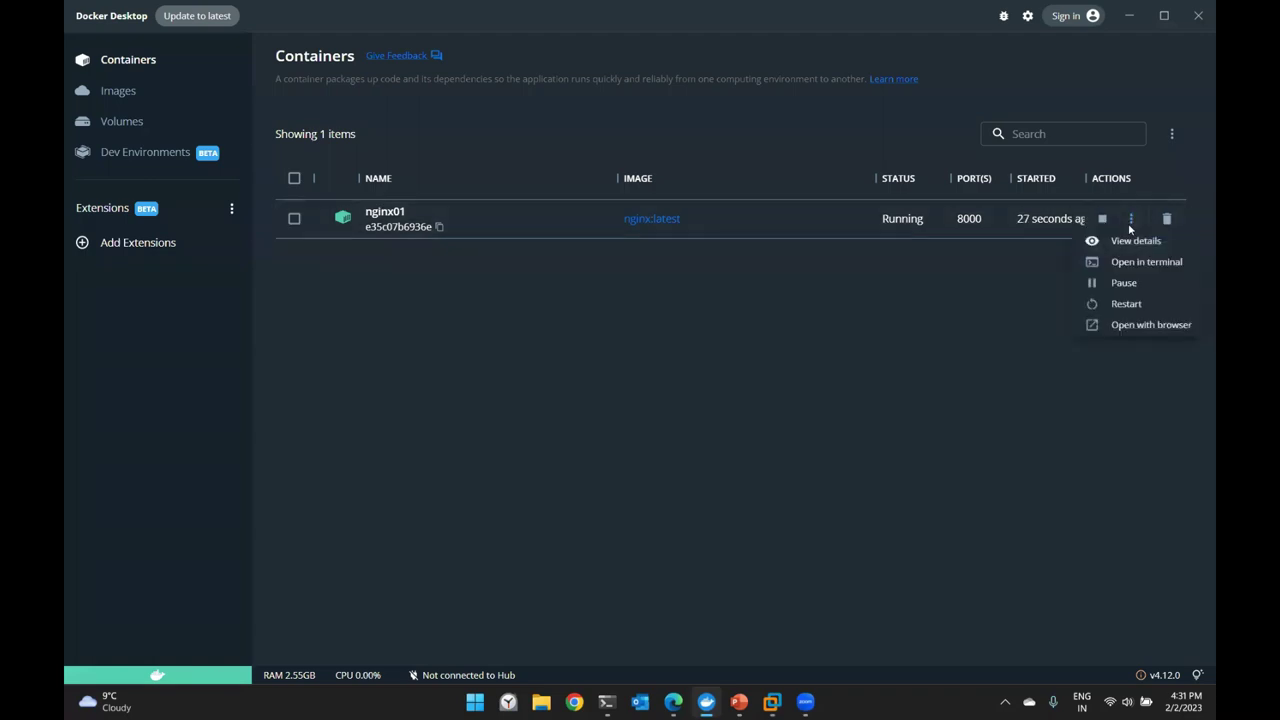
left_click(1137, 333)
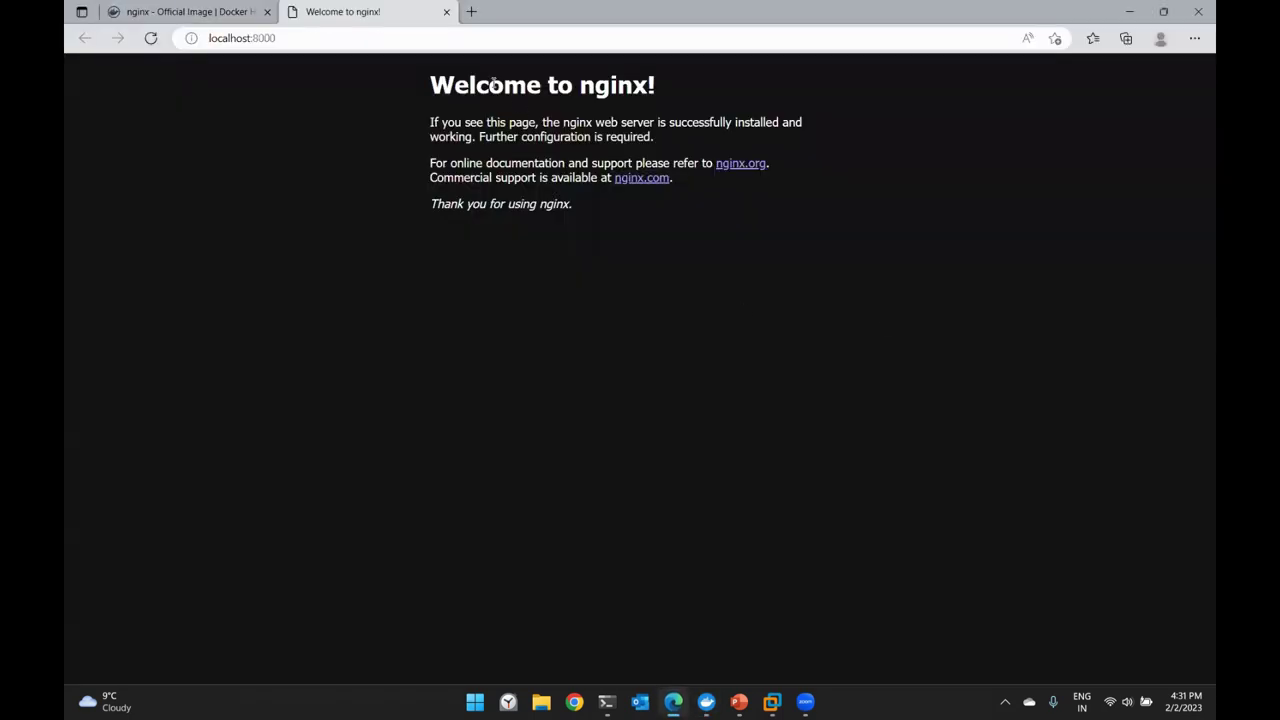
Examine the localhost:8000 address and the text of the nginx welcome page, and minimize the browser
left_click(280, 38)
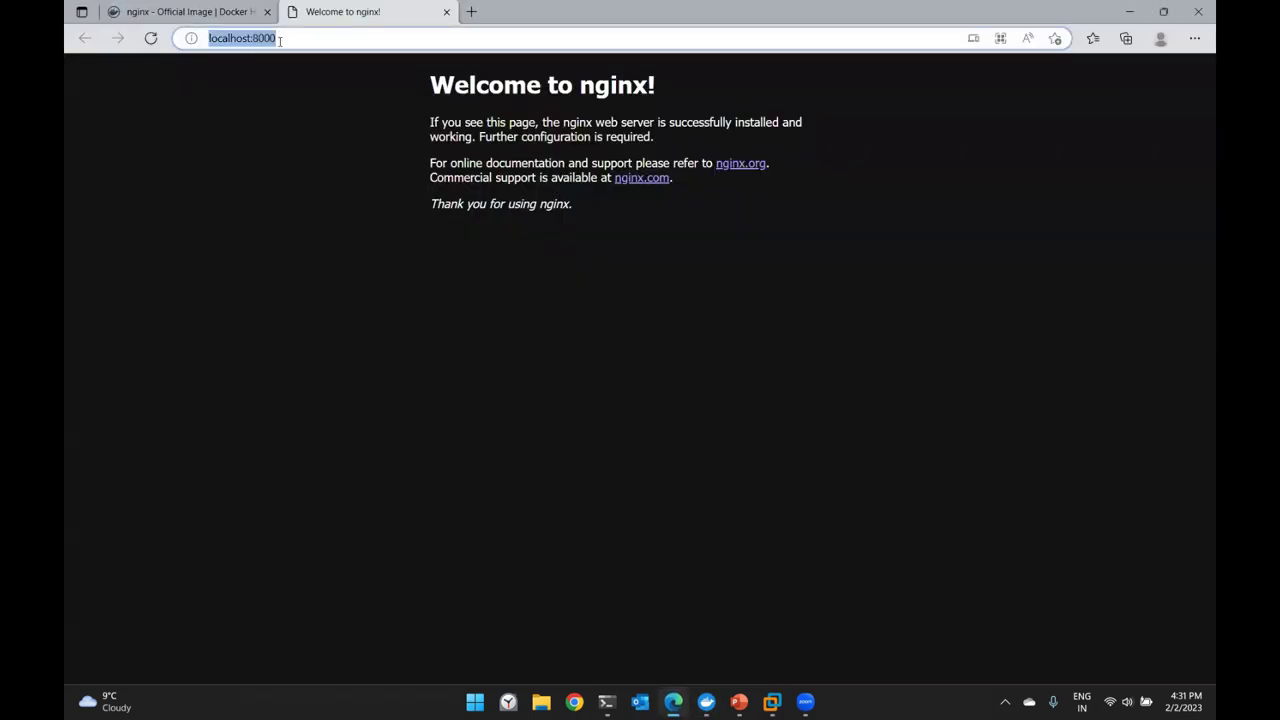
left_click(508, 160)
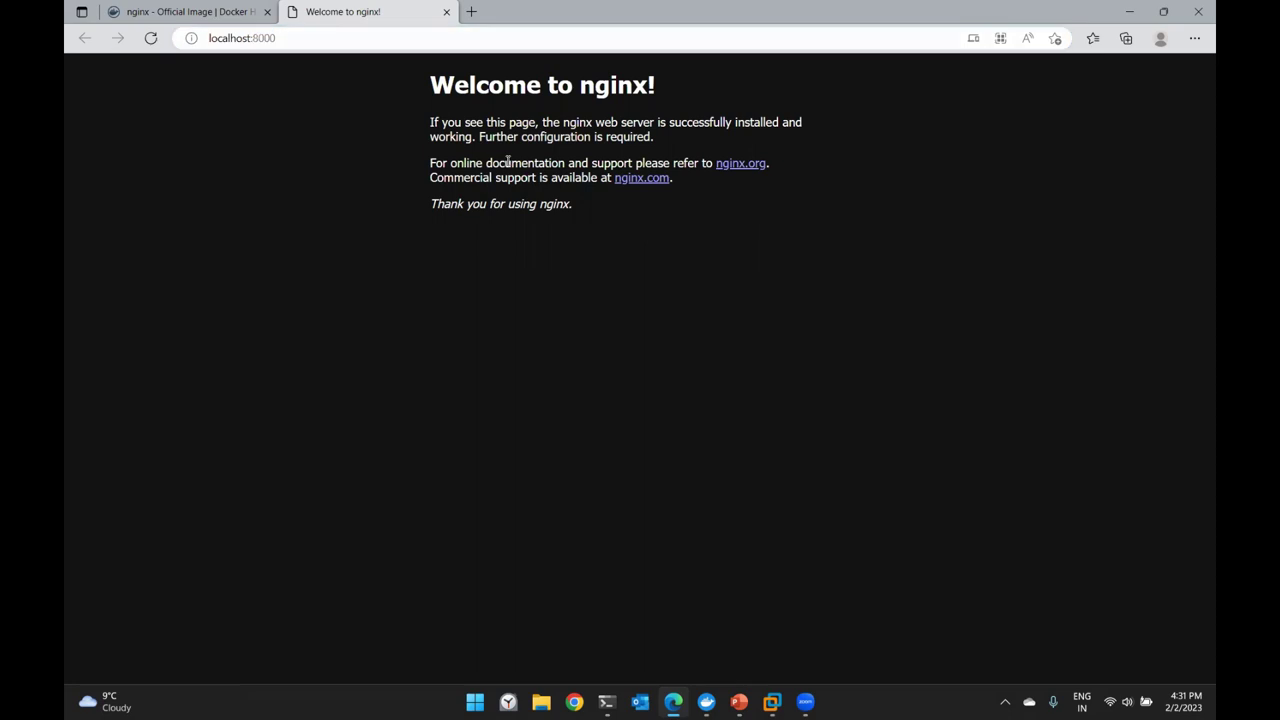
key("ctrl+a")
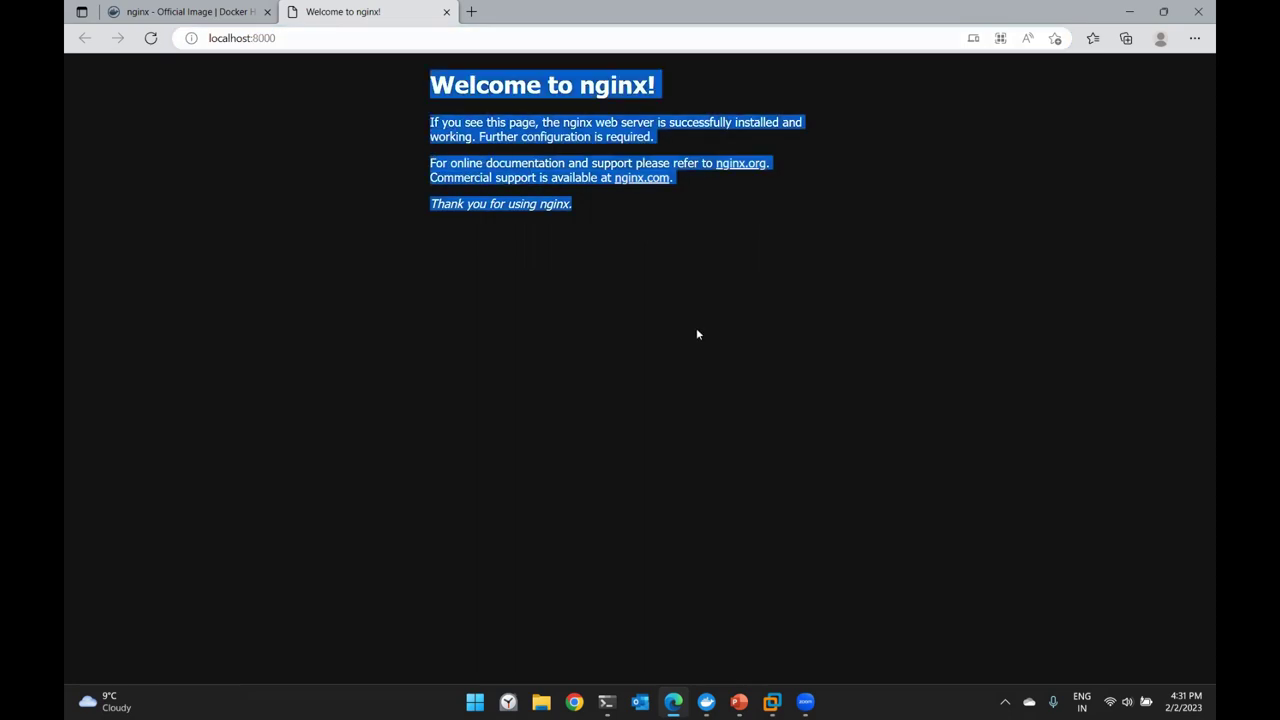
left_click(697, 334)
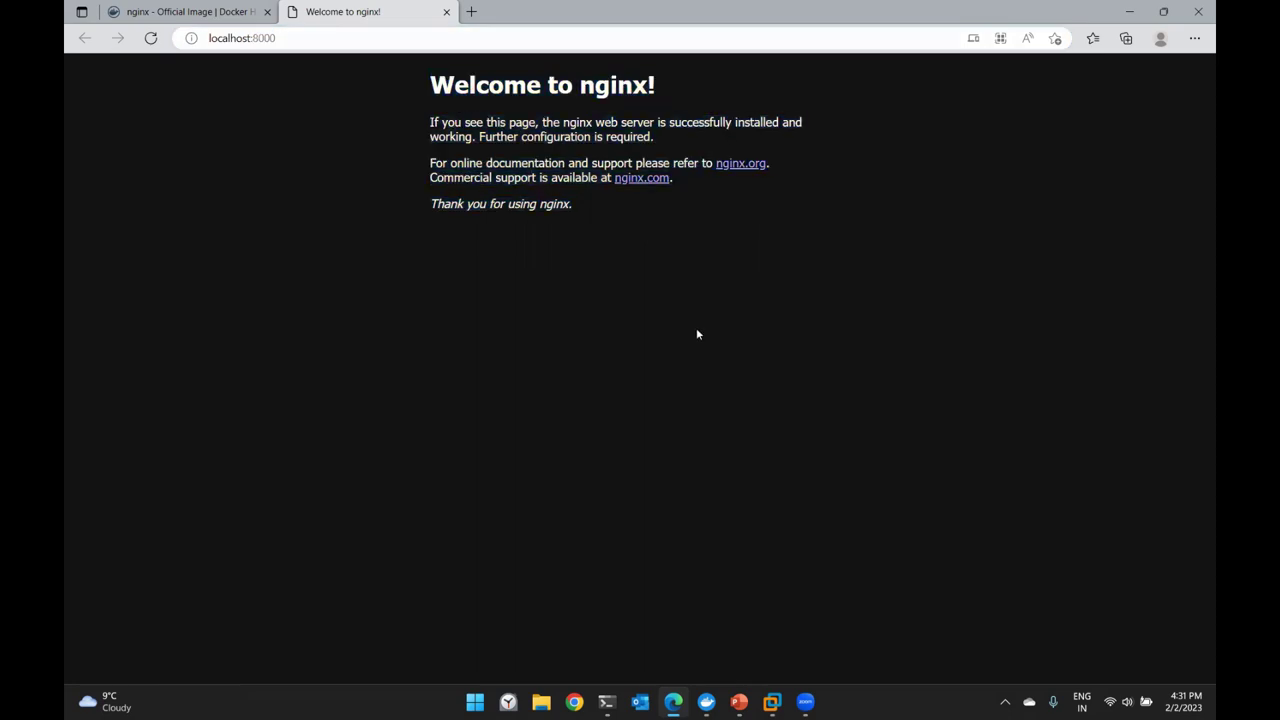
double_click(617, 84)
left_click_drag(433, 82, 684, 254)
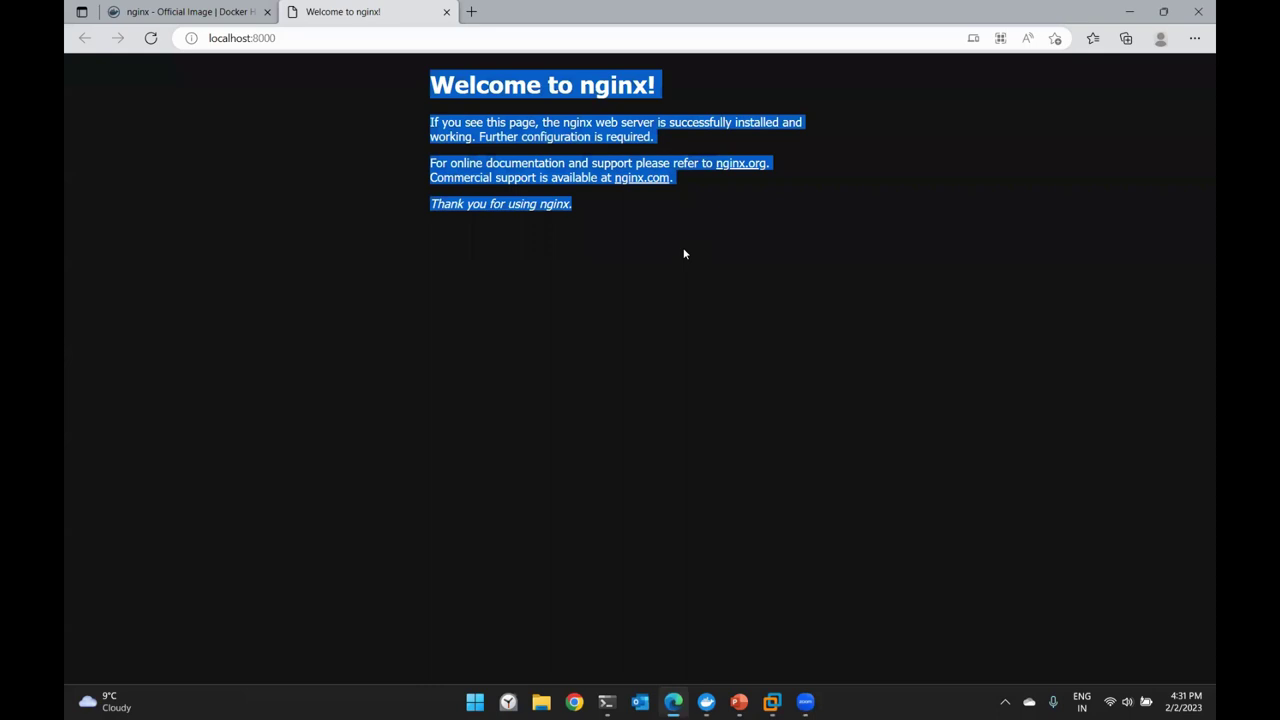
left_click(1129, 11)
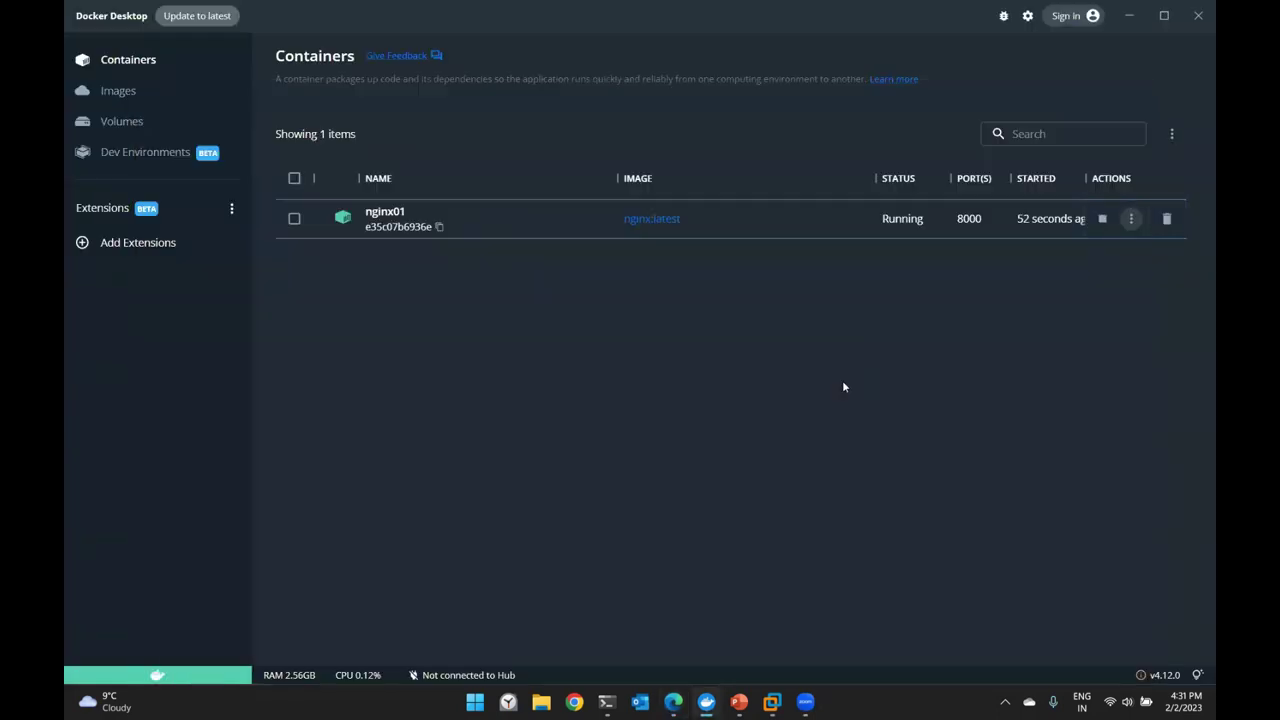
Open a terminal inside the nginx01 container and list its files with ls and ls -ltr
left_click(1131, 220)
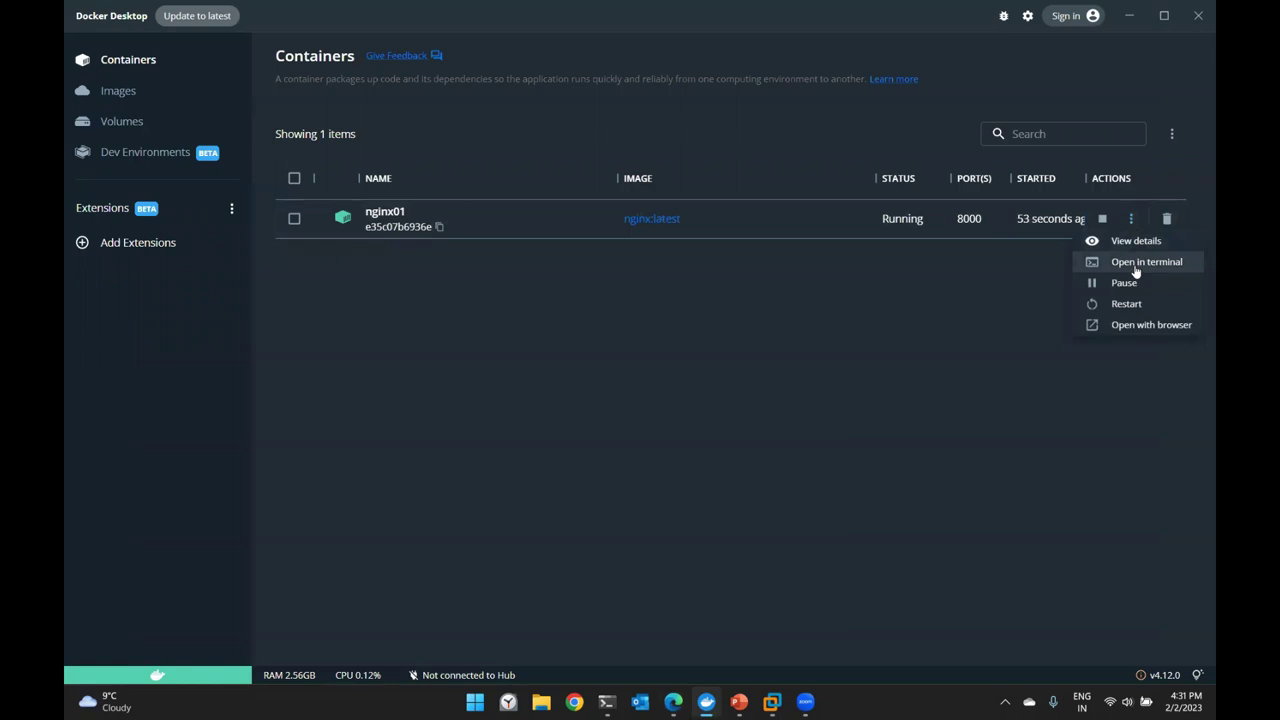
left_click(1135, 263)
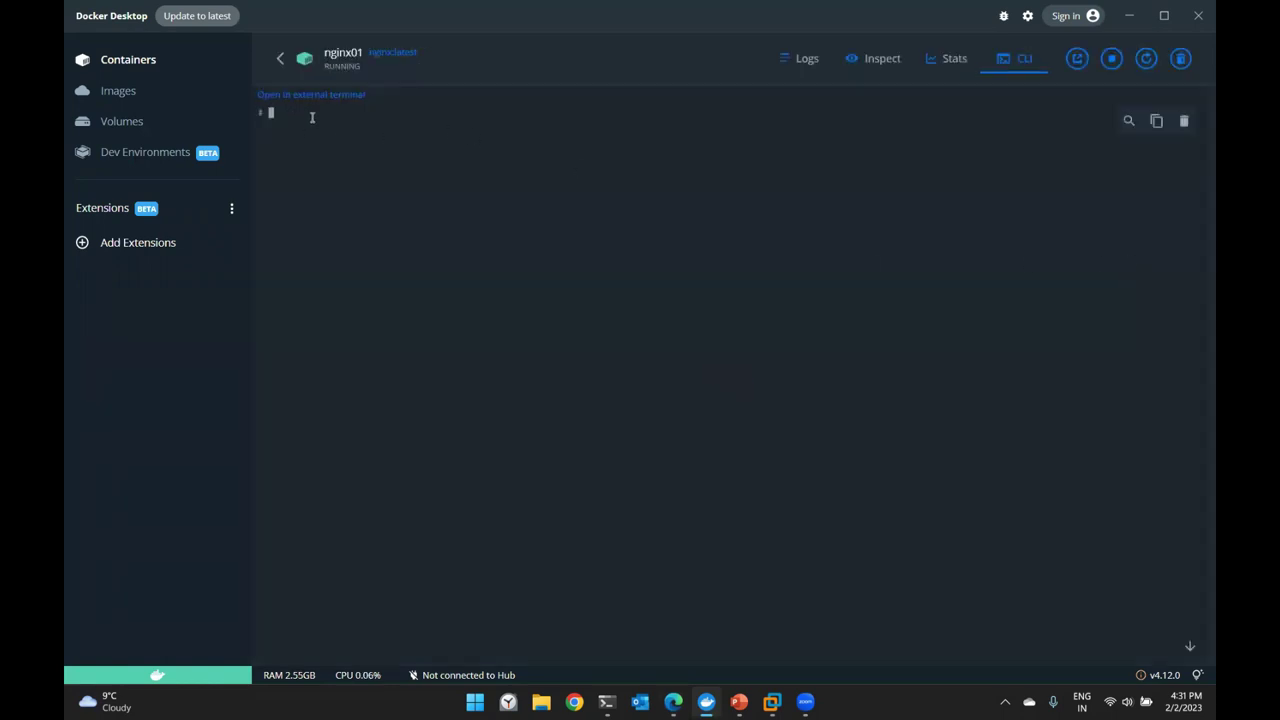
type("ls")
key("Return")
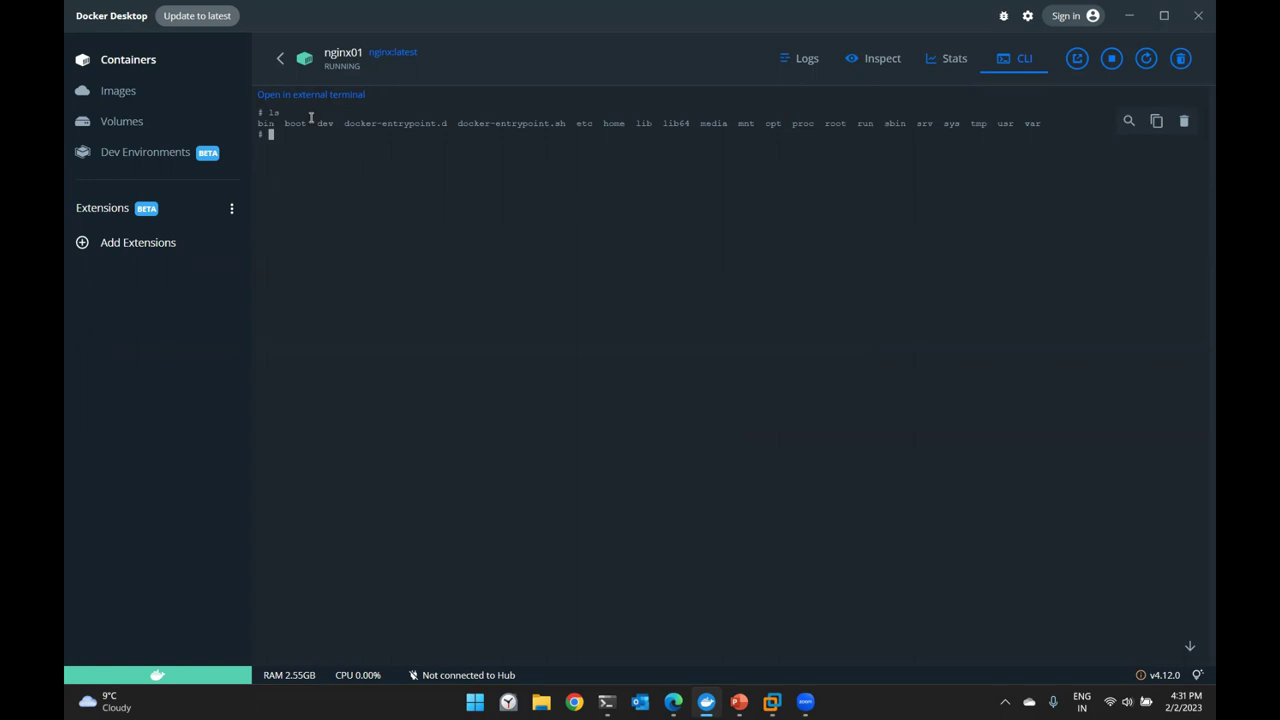
type("ls -ltr")
key("Return")
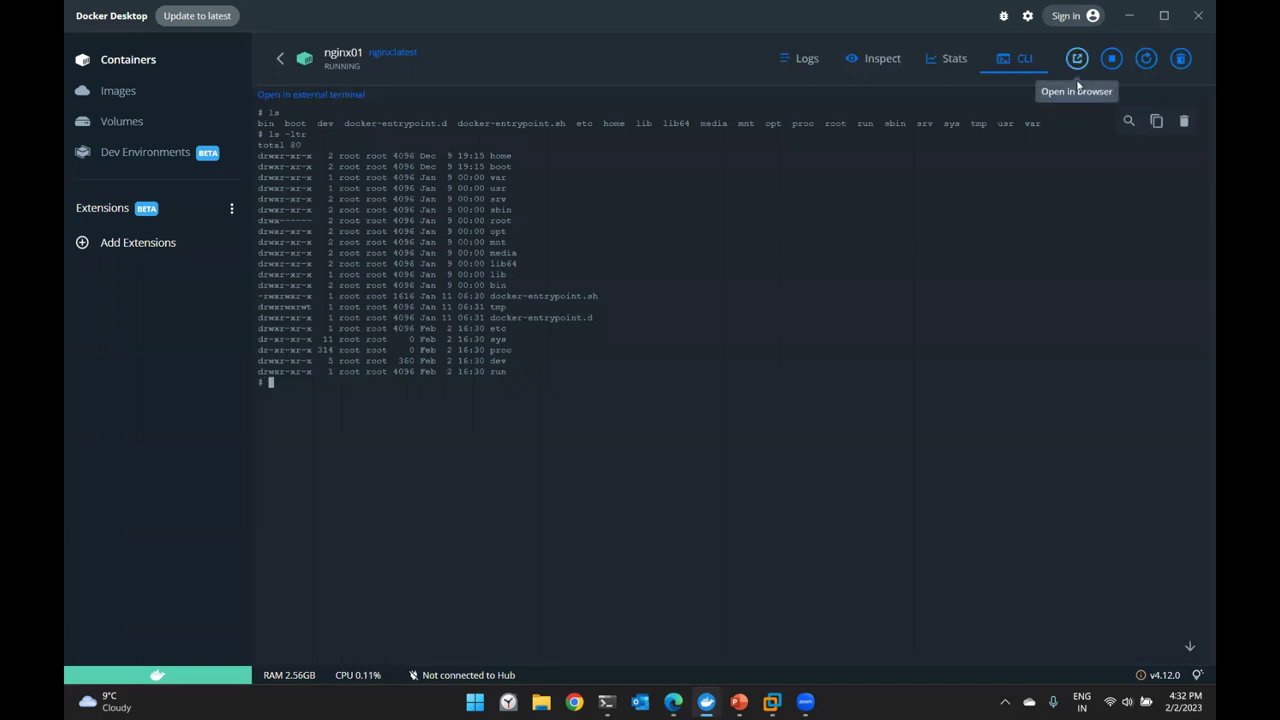
Return to the container list, open nginx01 in the browser again, and highlight port 8000 in the address
left_click(280, 58)
left_click(1131, 218)
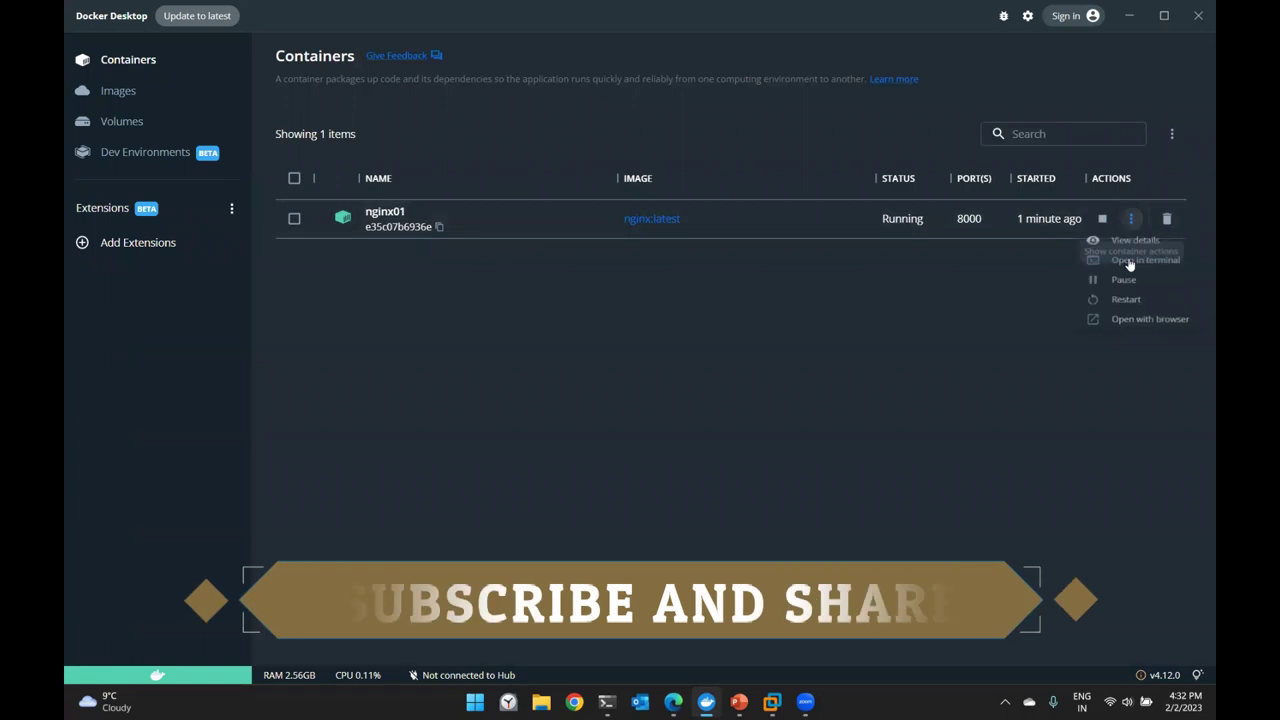
left_click(1147, 325)
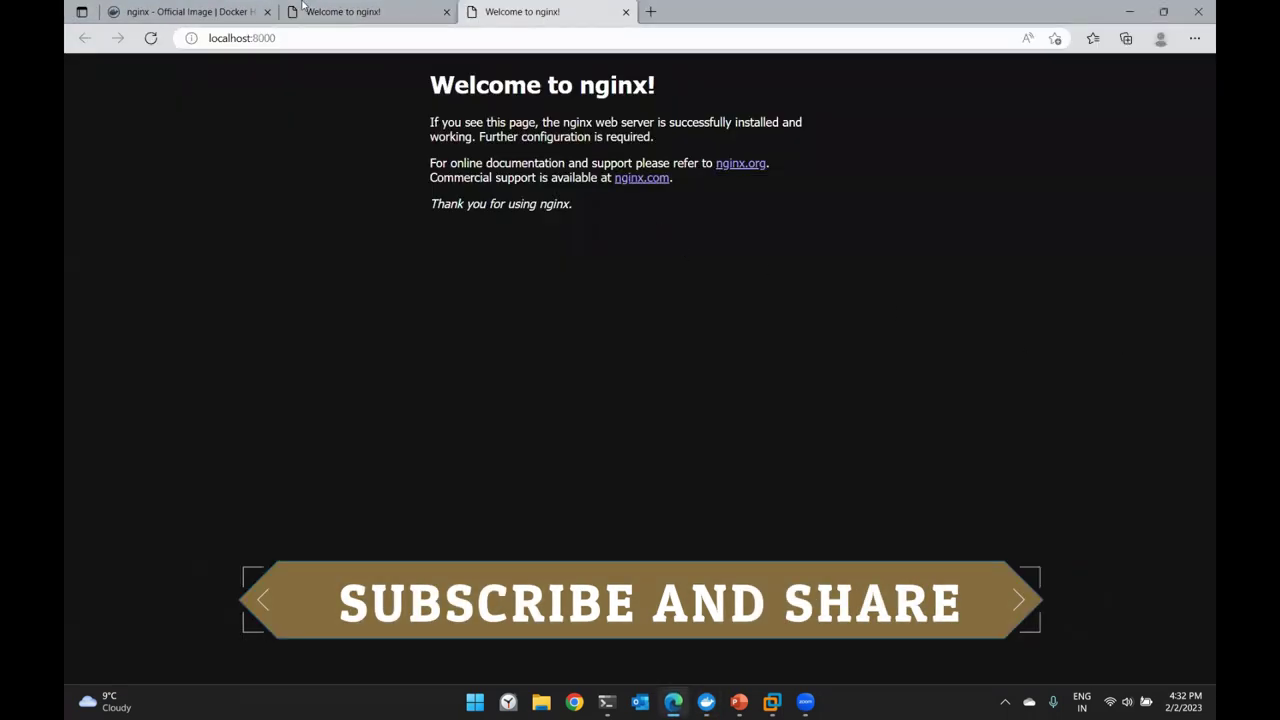
left_click_drag(252, 38, 288, 38)
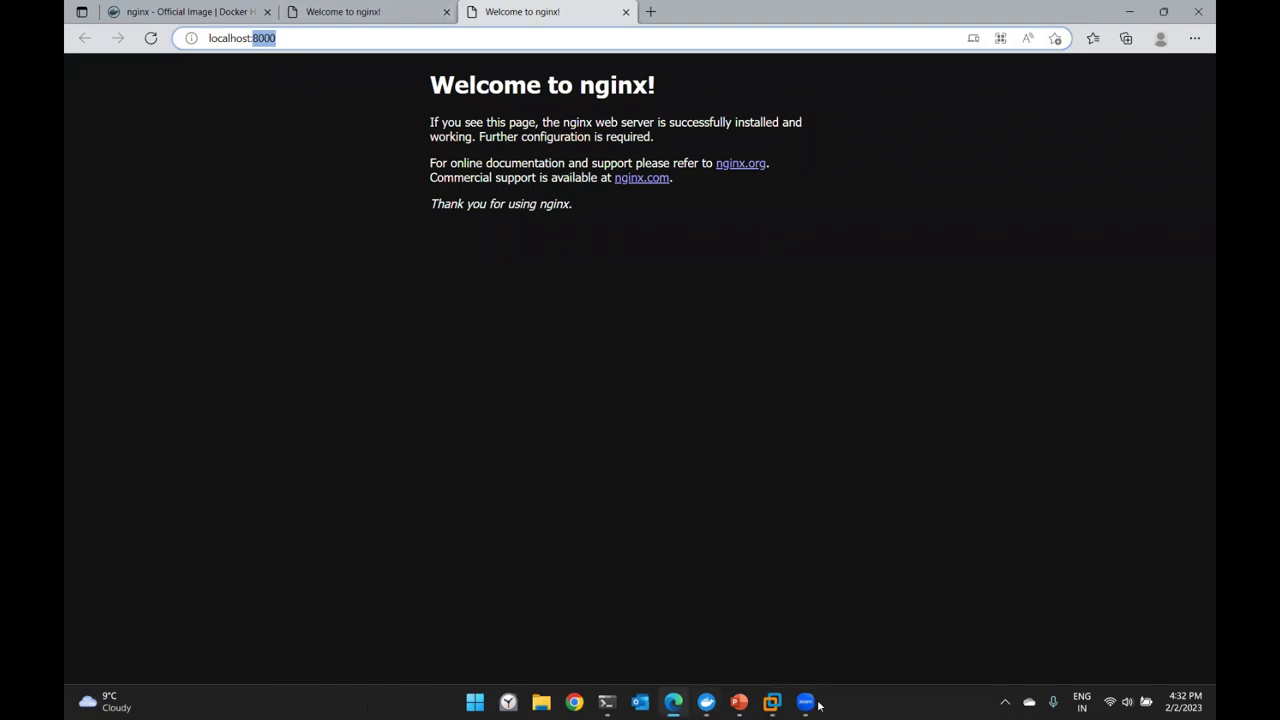
Switch to VMware Workstation to view the Ubuntu 64-bit virtual machine for comparison, and minimize its window
mouse_move(787, 704)
left_click(810, 582)
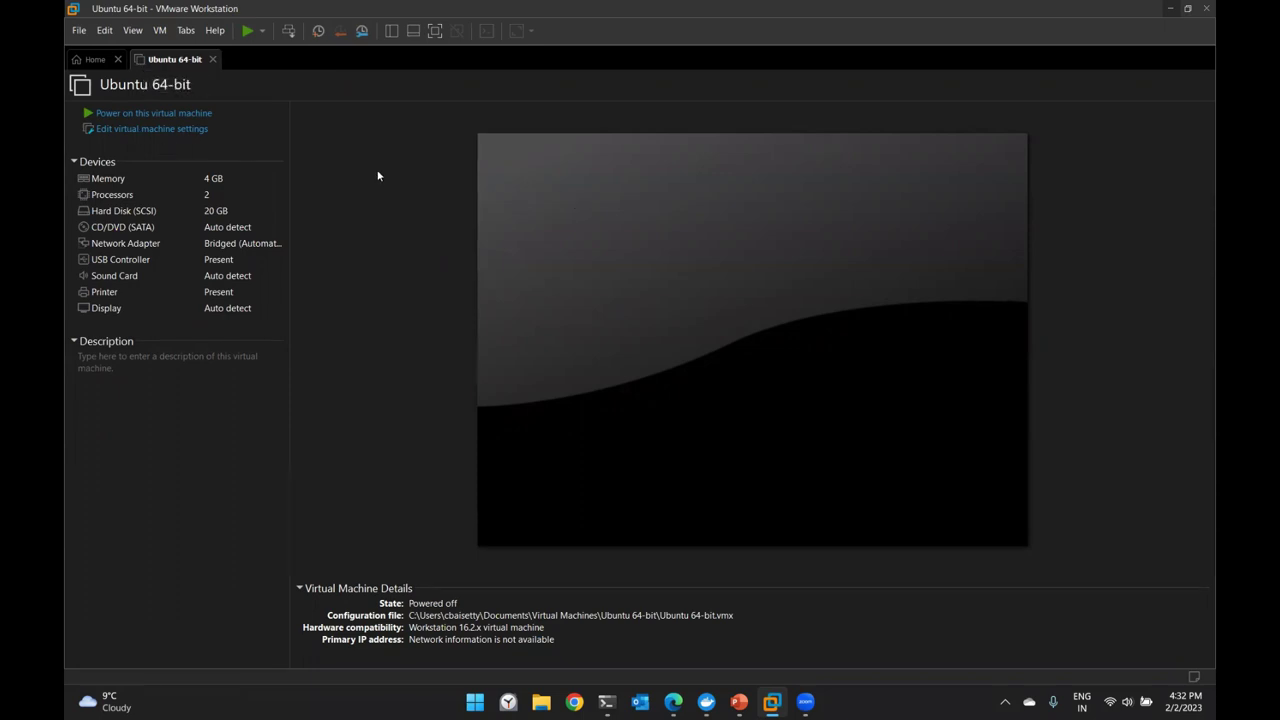
left_click(1170, 8)
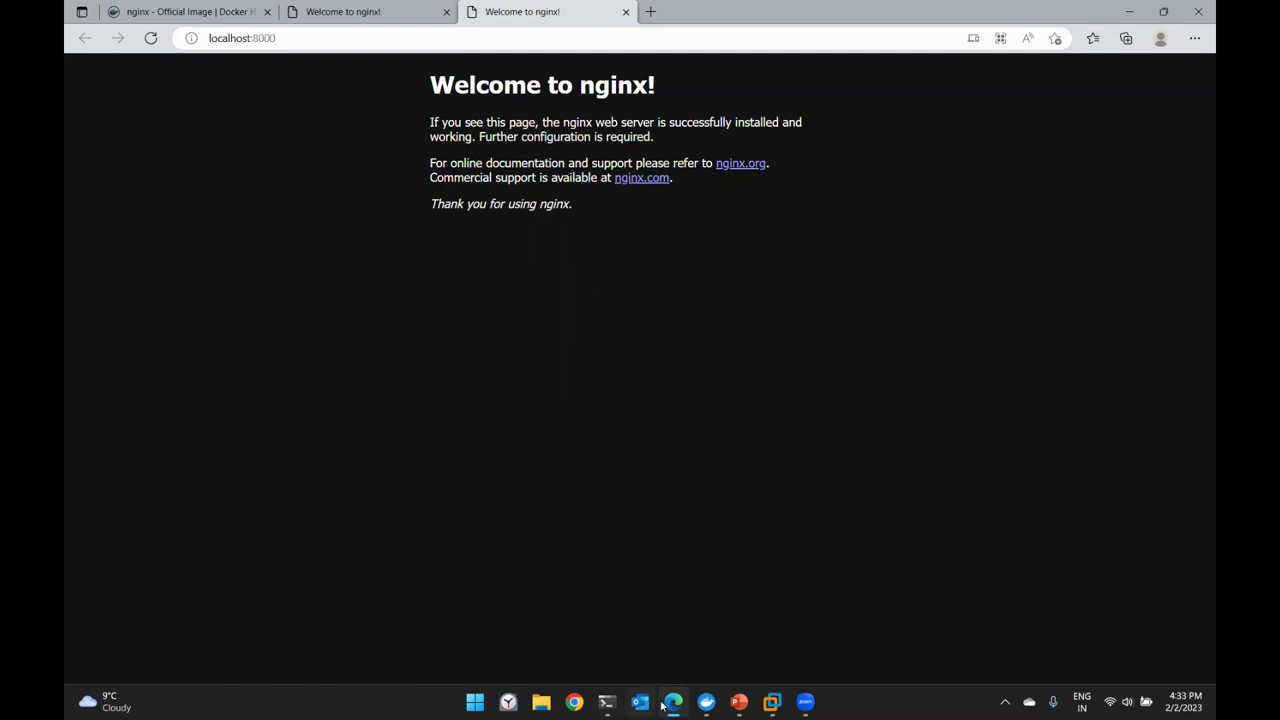
Switch to Docker Desktop, examine nginx01's logs and its CPU, memory and network stats, and view the local images
left_click(708, 703)
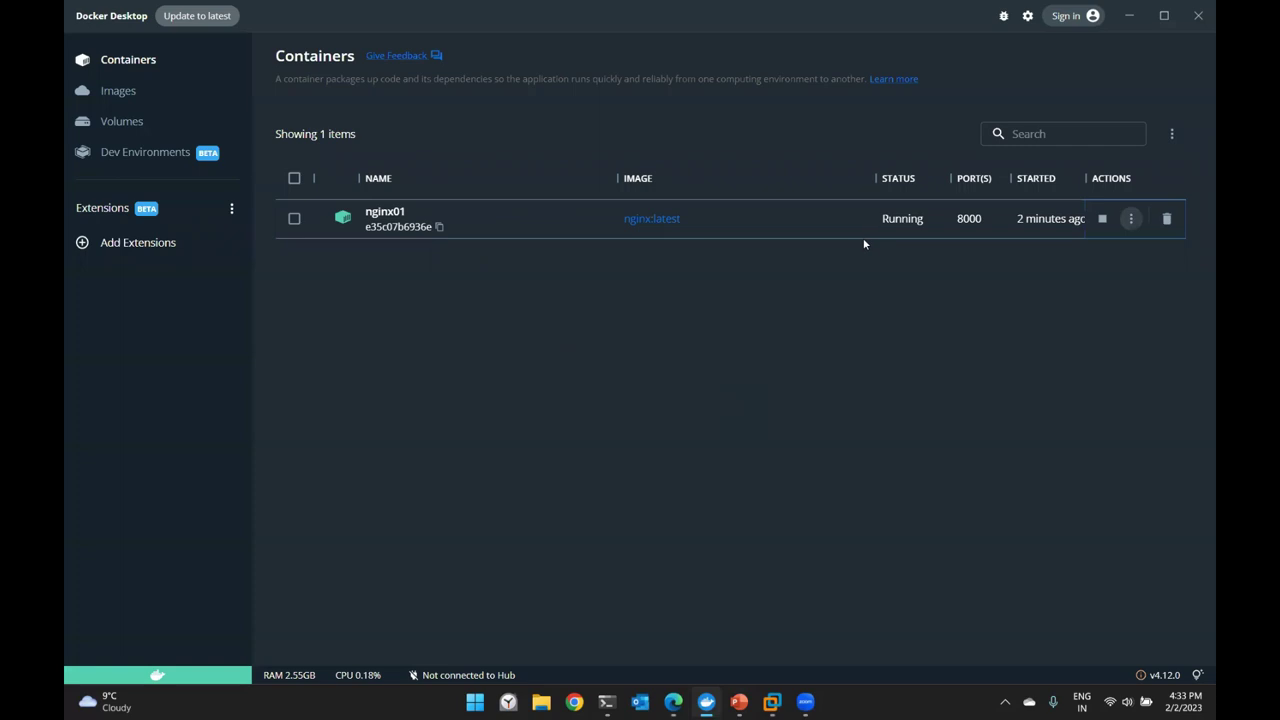
left_click(389, 208)
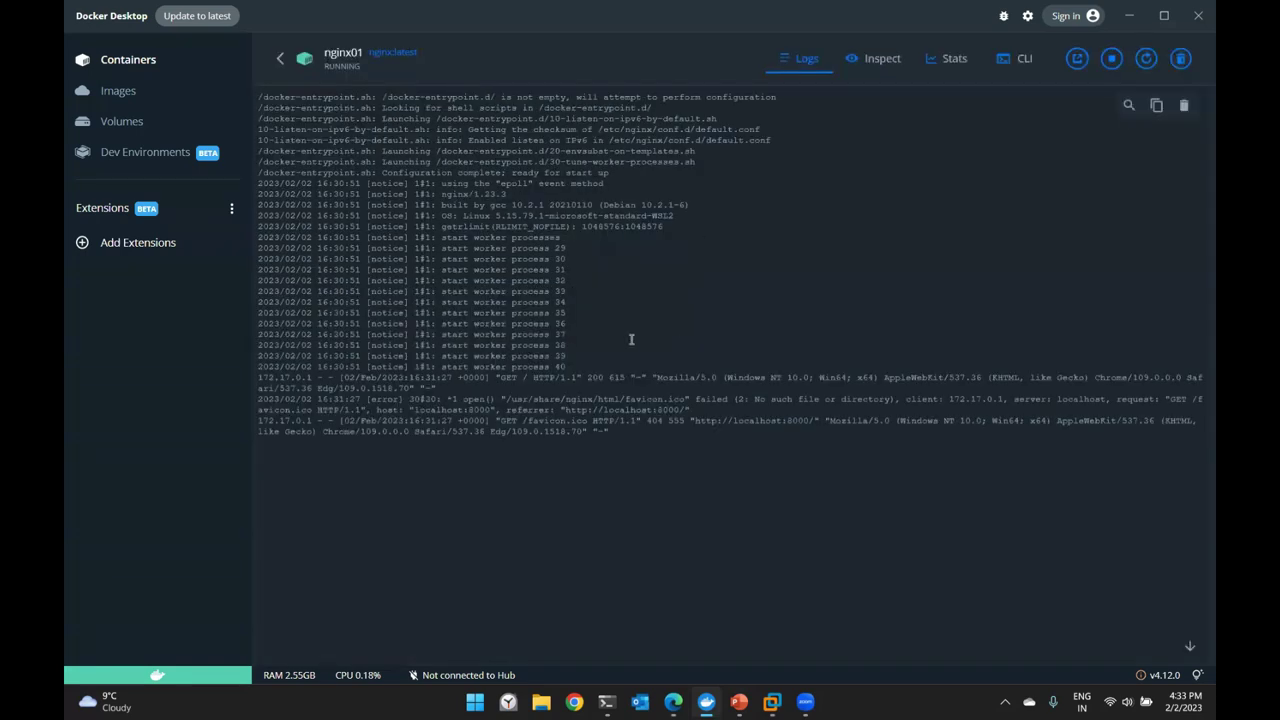
left_click(944, 62)
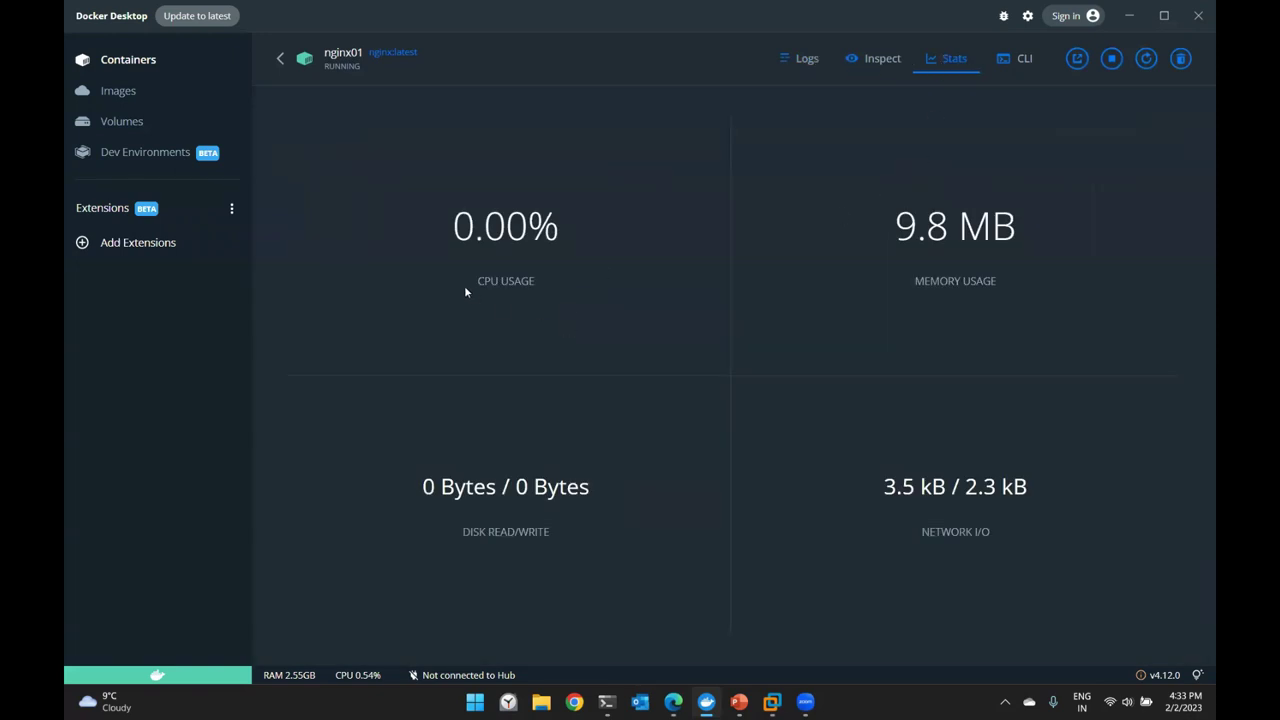
left_click_drag(454, 236, 528, 232)
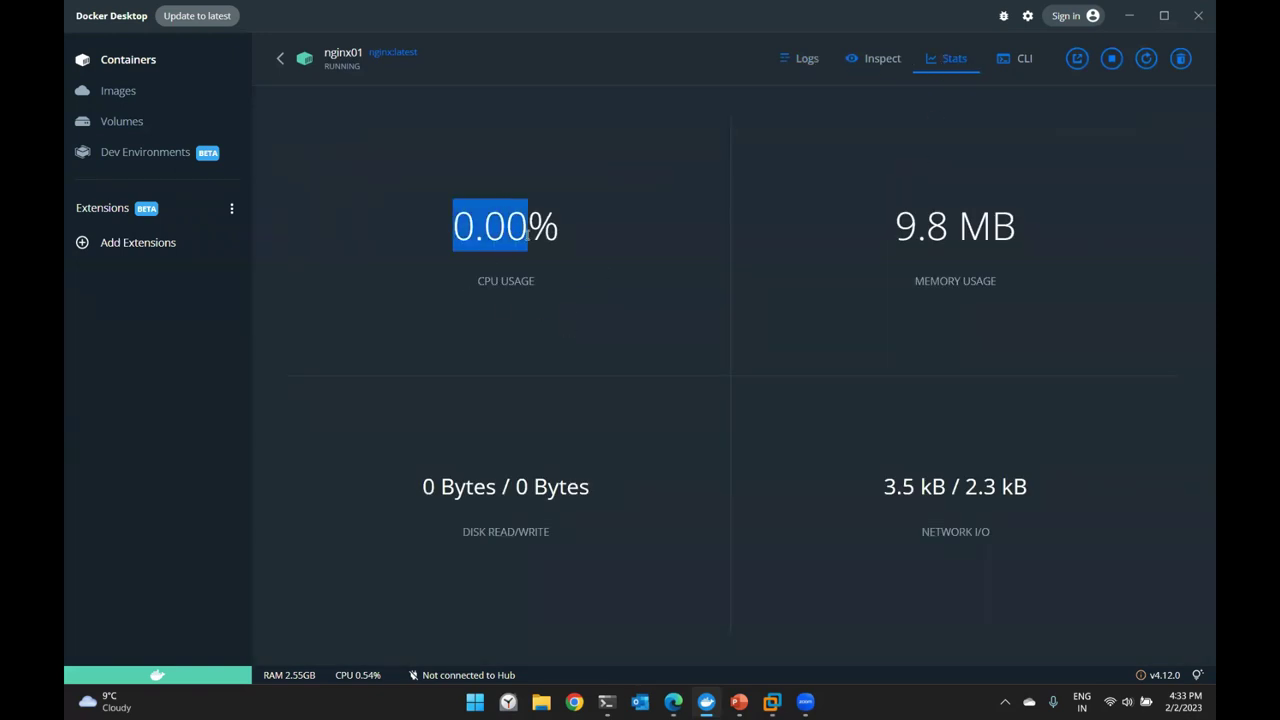
left_click_drag(1001, 232, 886, 235)
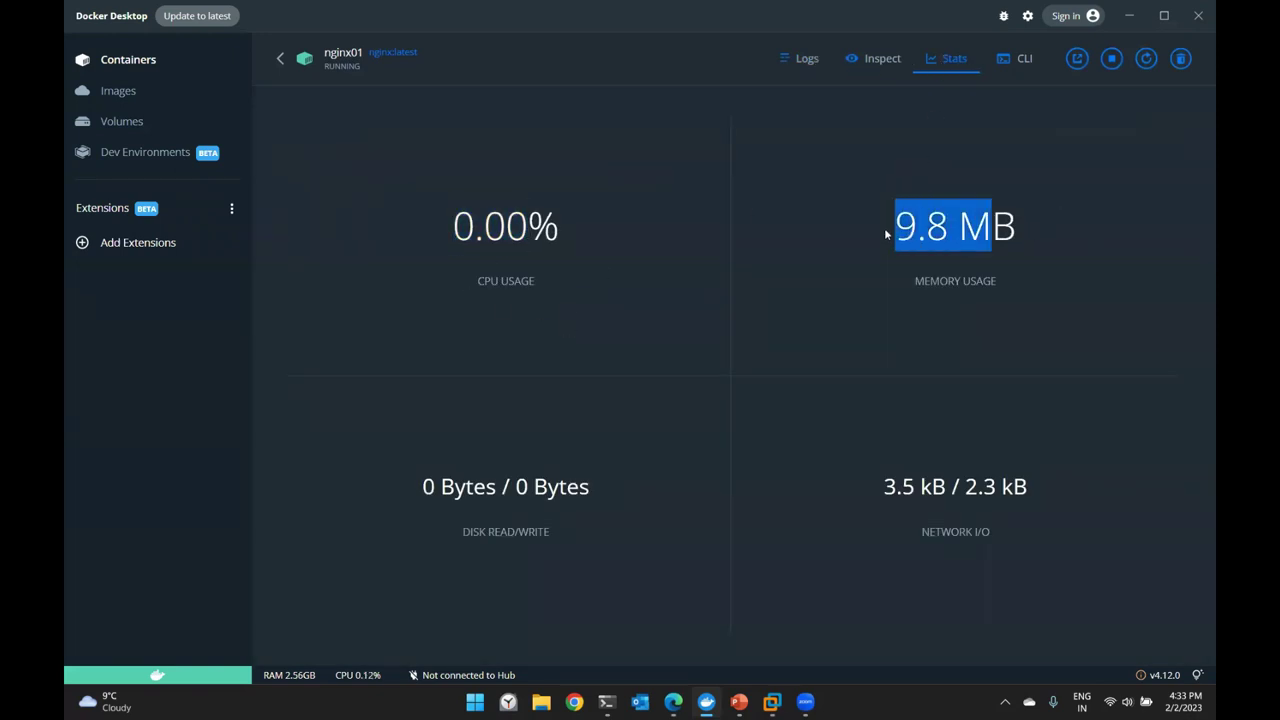
left_click_drag(998, 536, 877, 463)
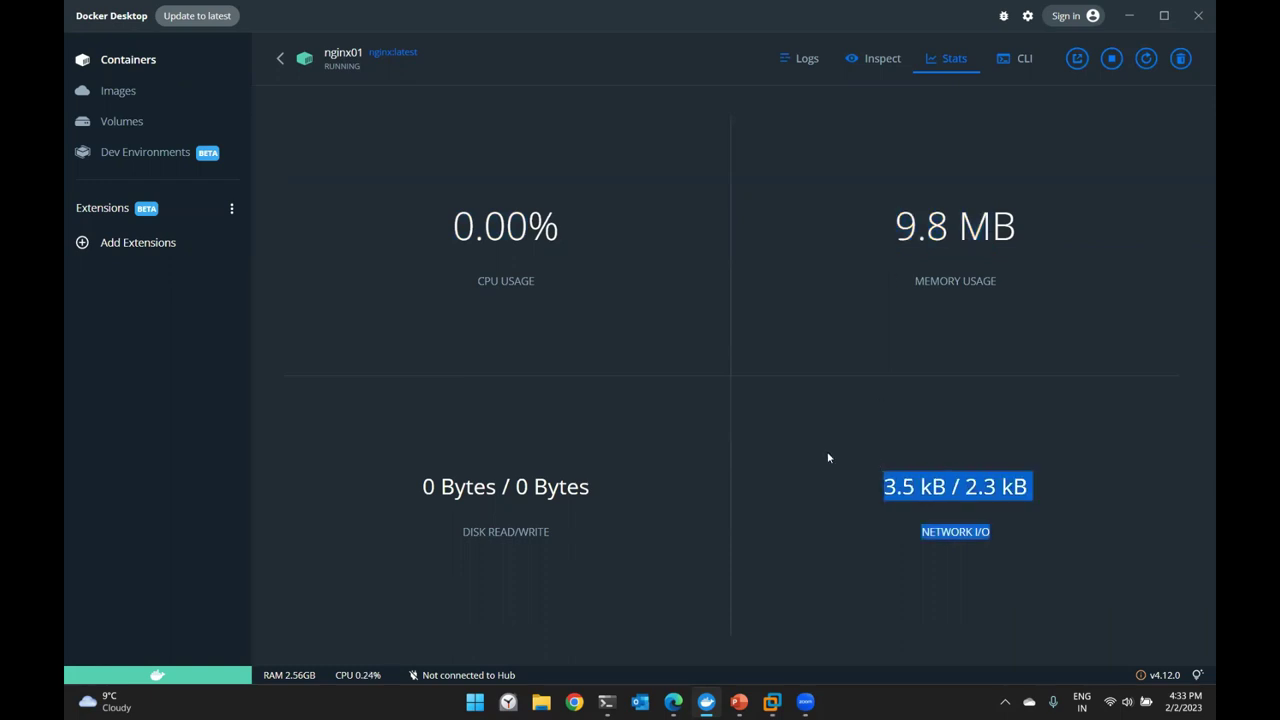
left_click(281, 58)
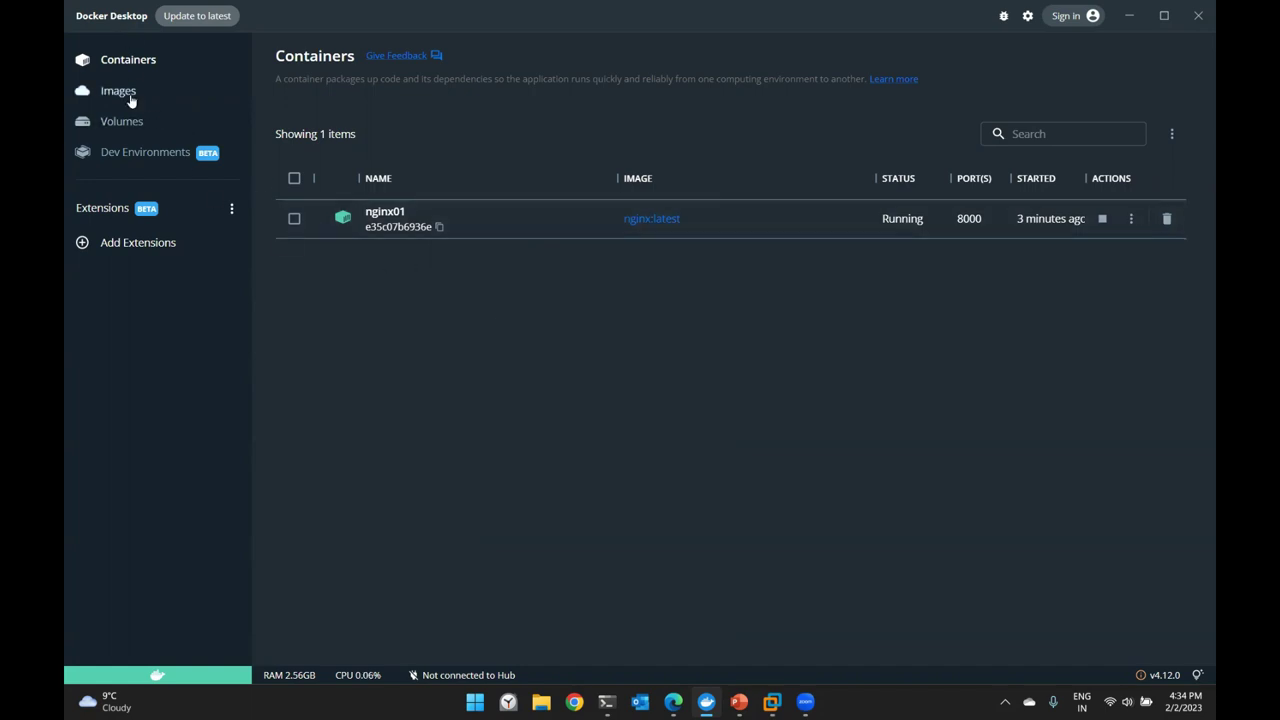
left_click(95, 93)
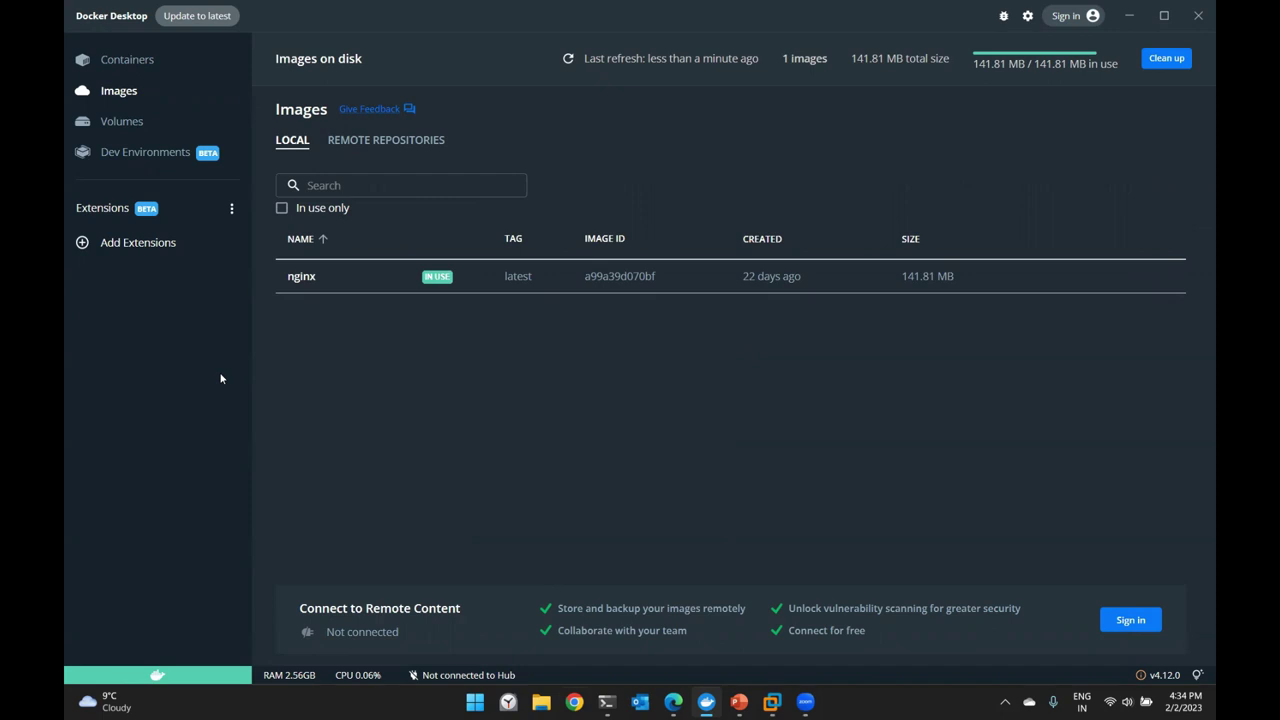
Switch to PowerShell, run docker ps again, and check the updated status of the nginx01 container
key("alt+Tab")
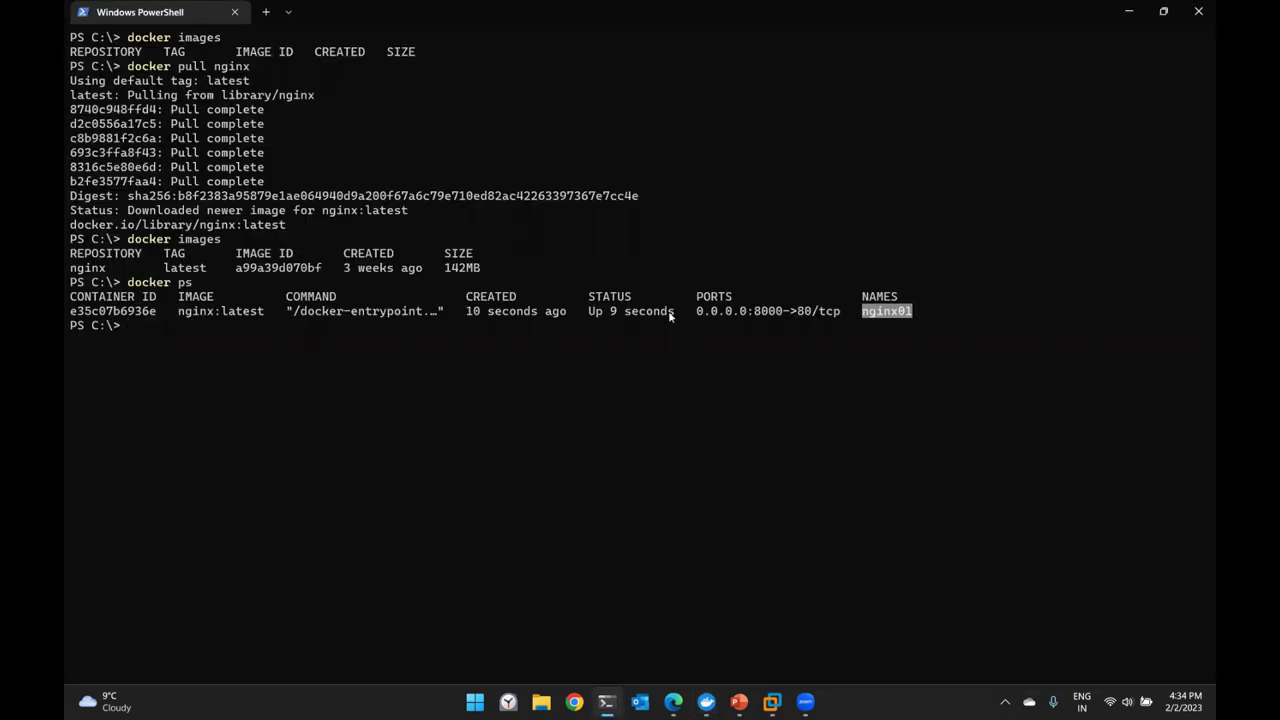
left_click_drag(670, 316, 590, 296)
left_click(624, 328)
key("Up")
key("Up")
key("Down")
key("Return")
left_click_drag(648, 354, 594, 354)
left_click(648, 410)
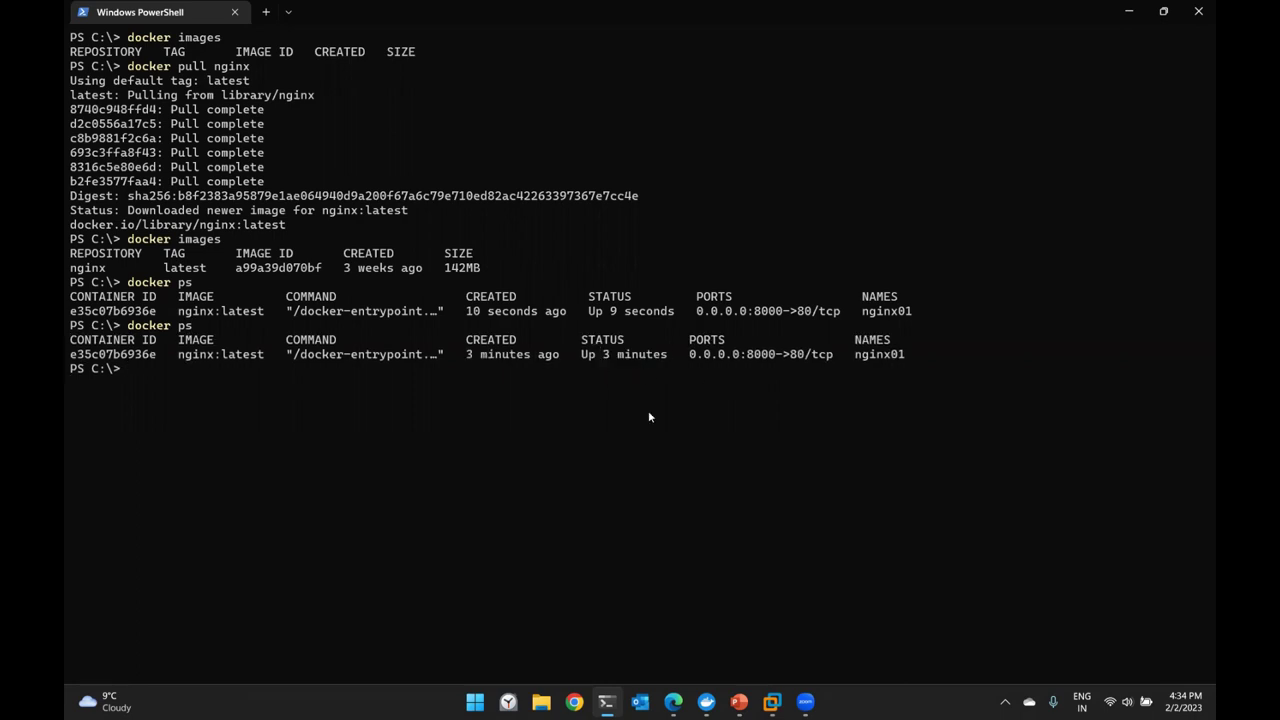
Stop the nginx01 container with docker stop, using its container ID e35c07b6936e
type("dockers")
key("BackSpace")
key("BackSpace")
type("stop")
left_click_drag(72, 356, 158, 356)
key("ctrl+c")
right_click(358, 411)
right_click(500, 408)
key("Return")
List the running containers with docker ps and all containers with docker ps -a, and check nginx01's status
type("docker ps")
key("Return")
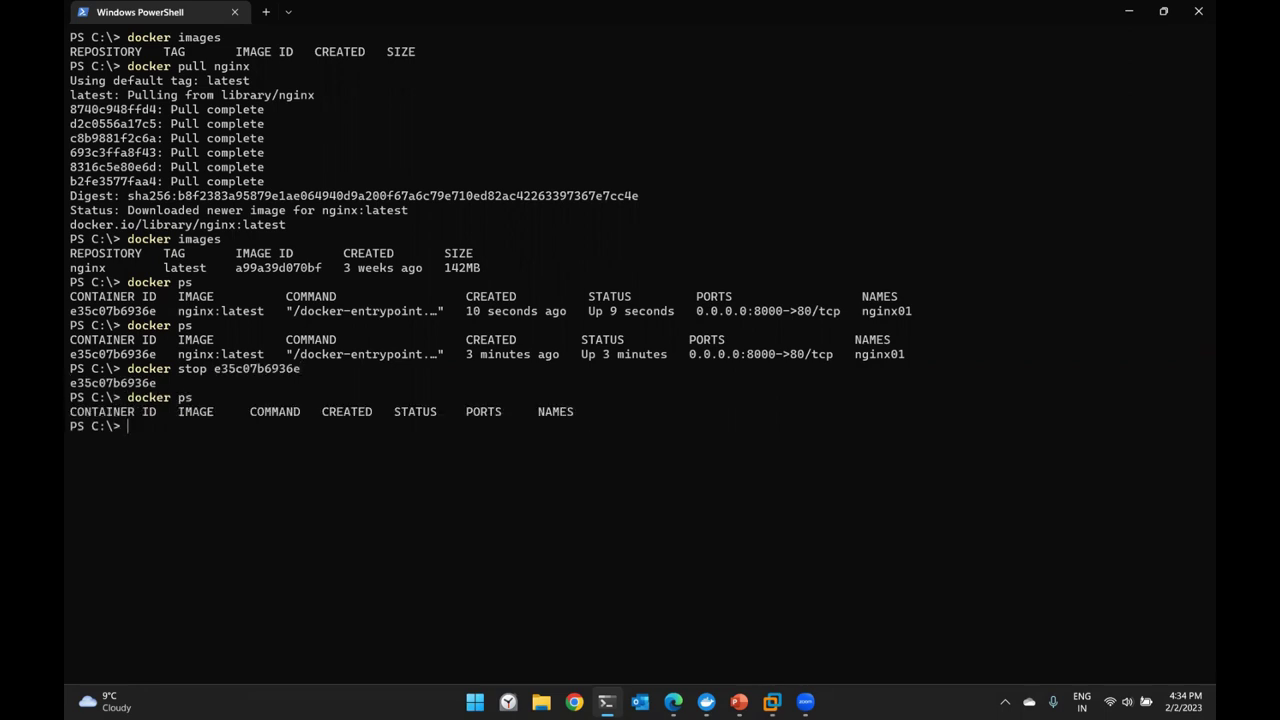
type("docker ps -a")
key("Return")
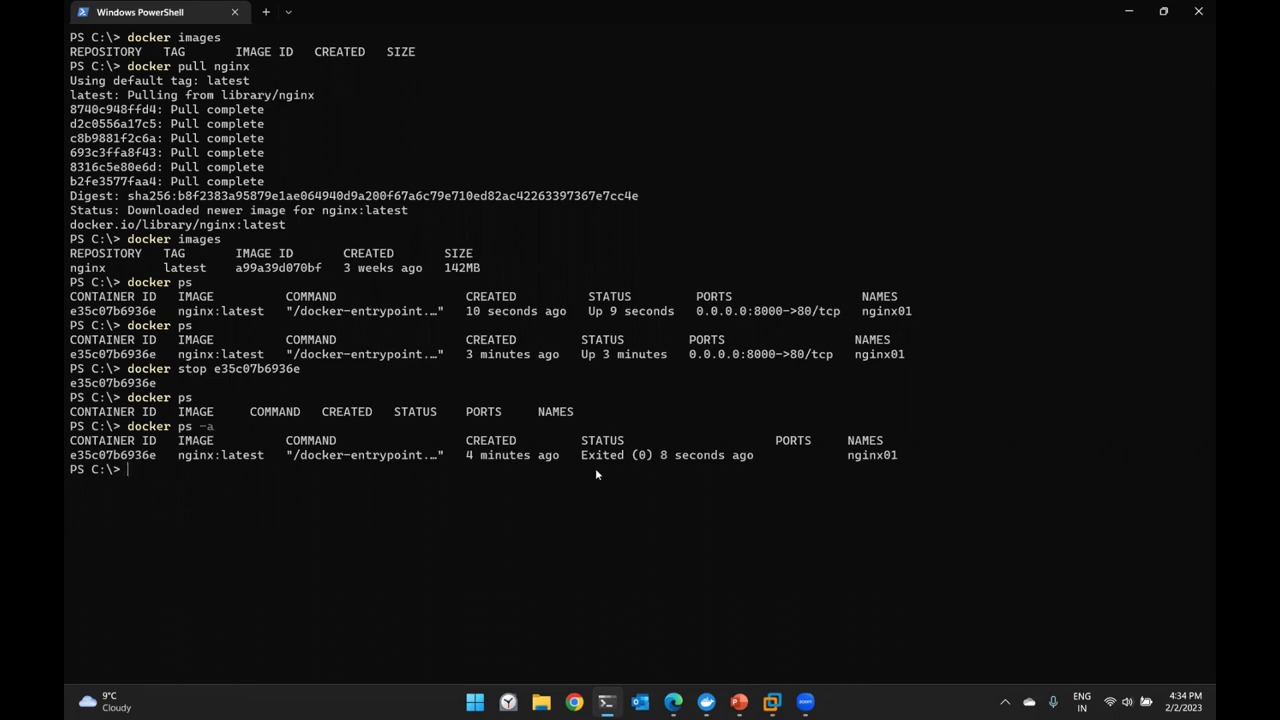
left_click_drag(580, 456, 751, 460)
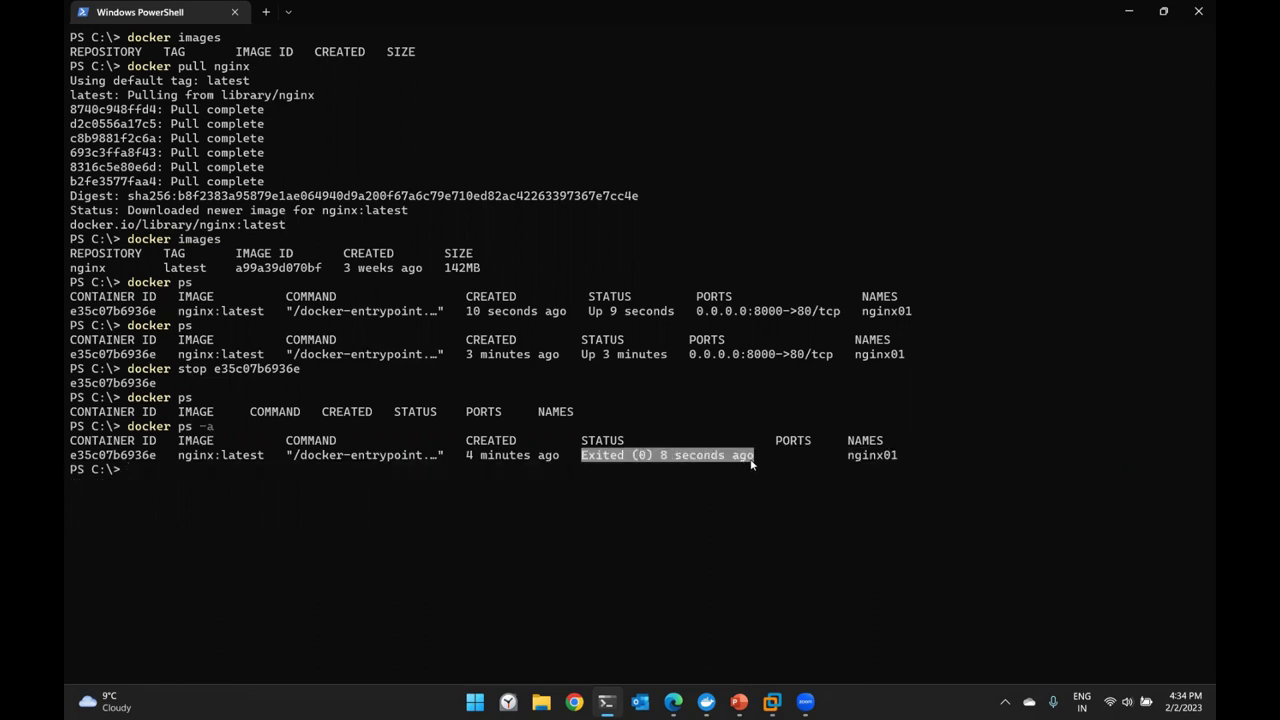
Switch to Docker Desktop and check the nginx01 container's status in the list of containers
left_click(708, 703)
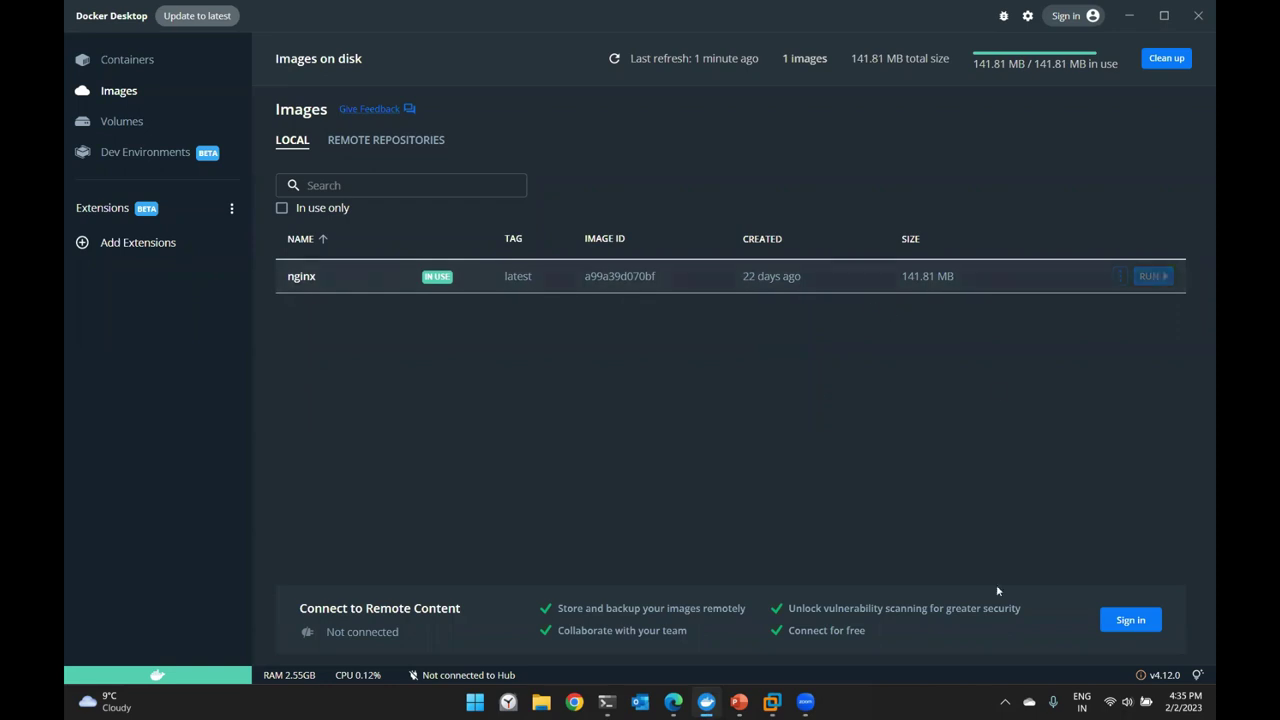
left_click(141, 62)
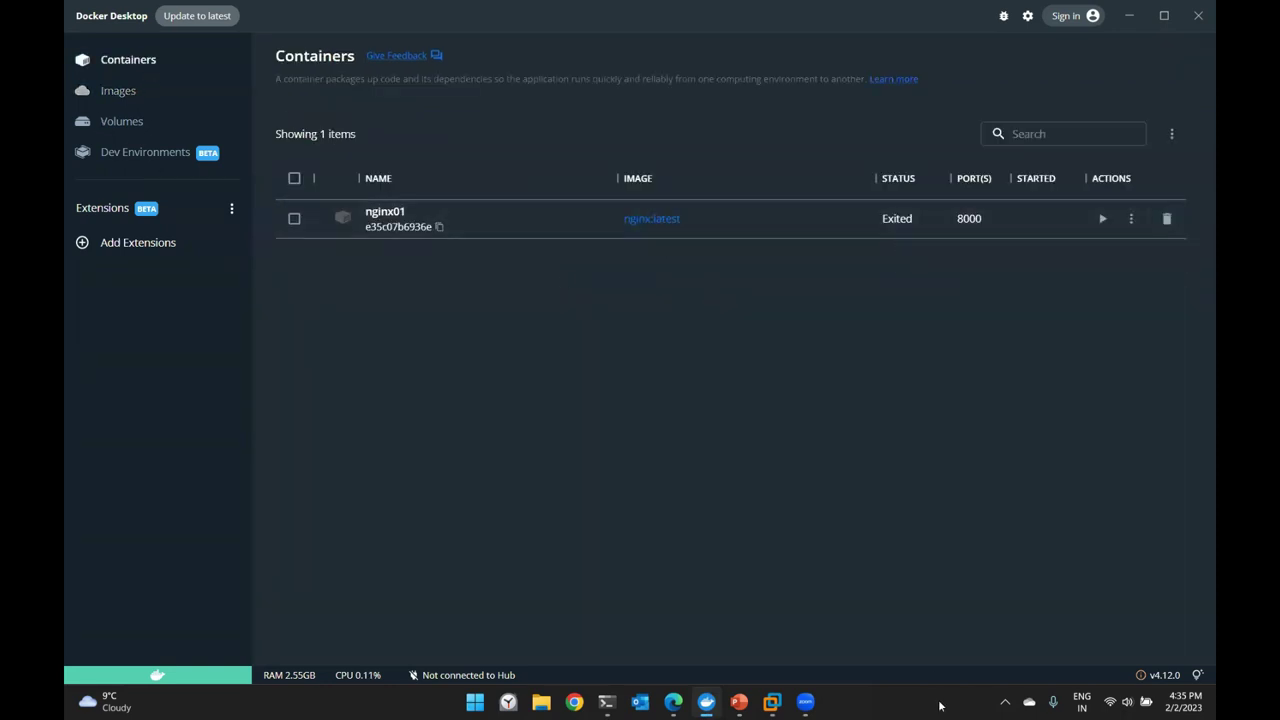
Switch to PowerShell, start the container with docker start e35c07b6936e, and check nginx01's status in Docker Desktop
left_click(605, 703)
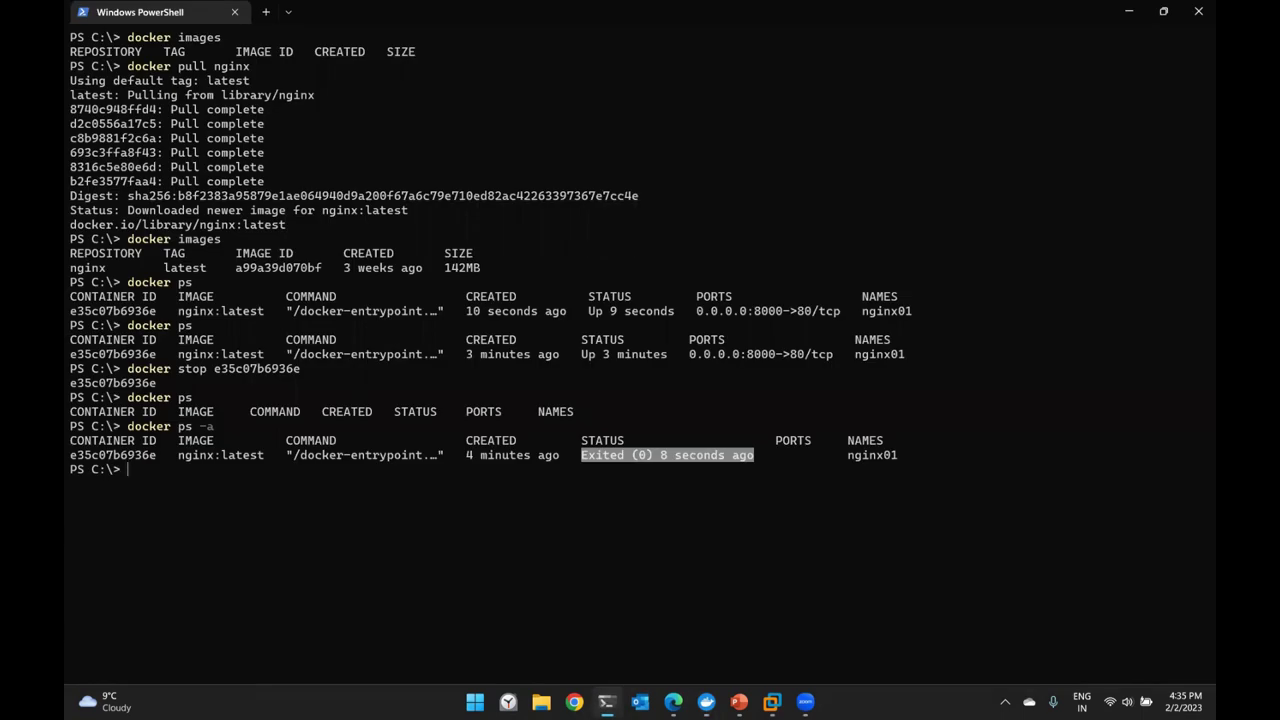
type("dok")
key("BackSpace")
type("cker start")
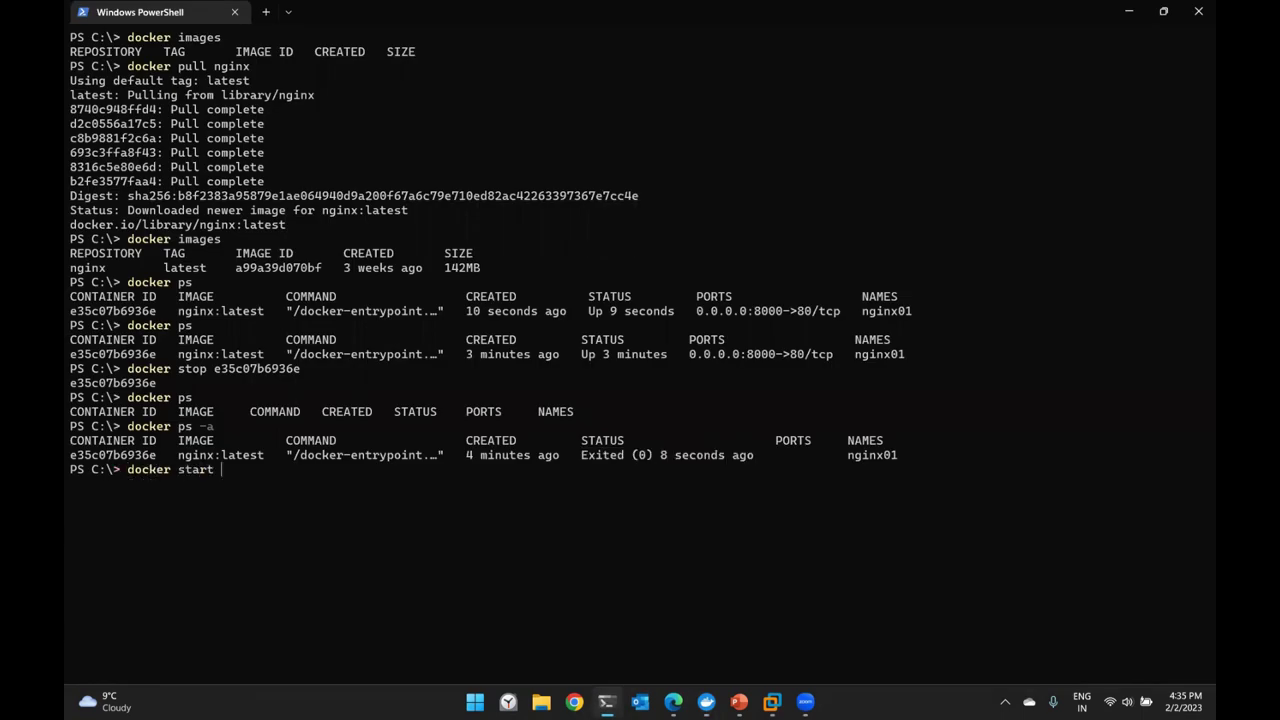
key("ctrl+v")
key("Return")
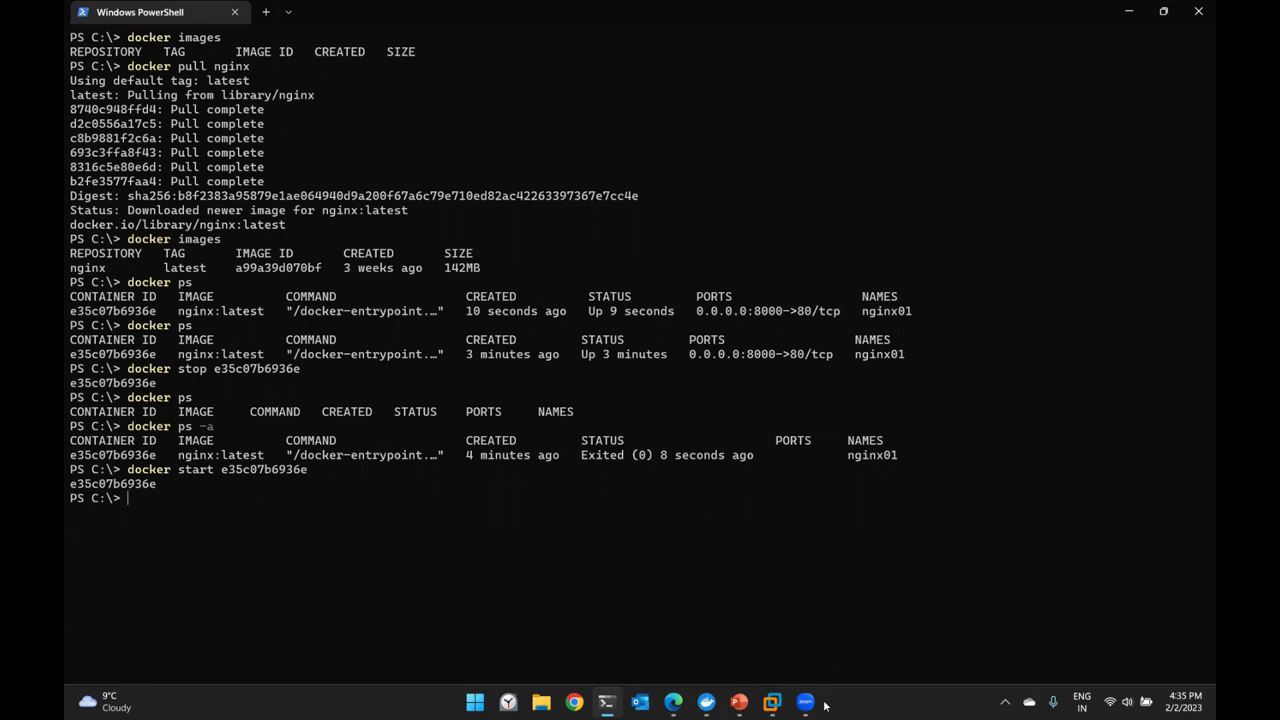
left_click(706, 702)
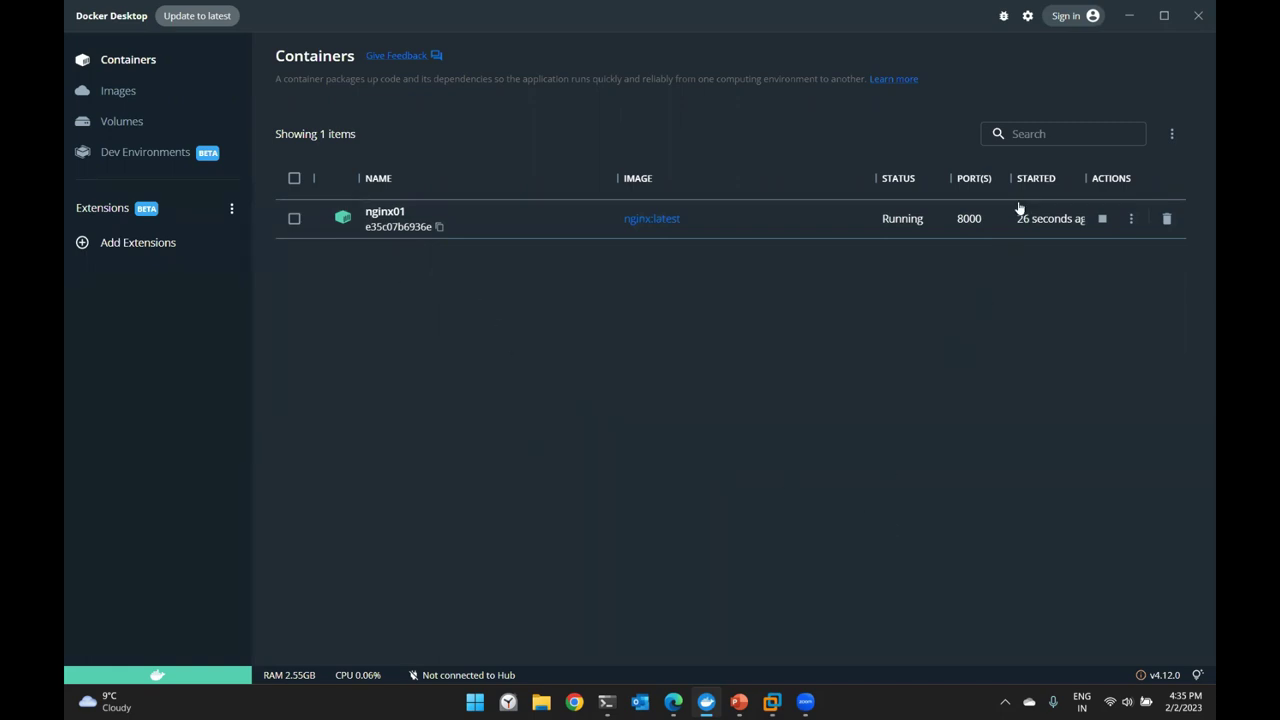
left_click(1128, 15)
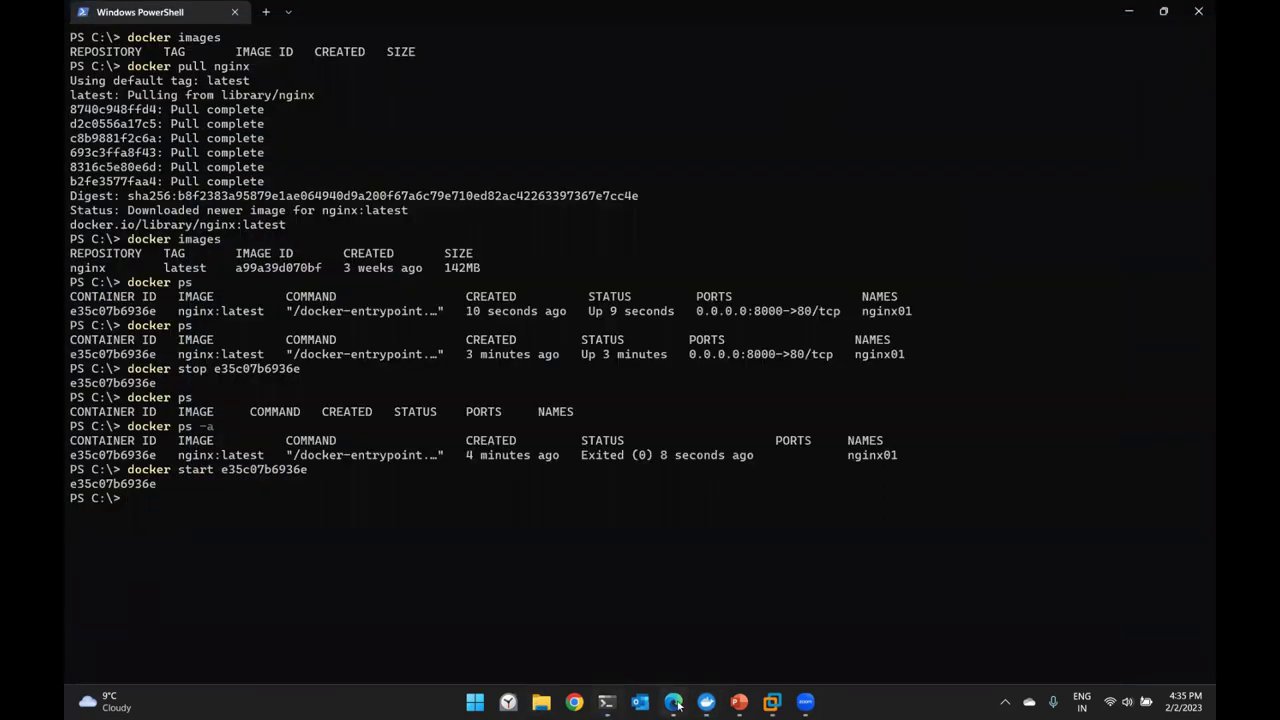
Switch to the Edge browser and examine the localhost:8000 address, its port number and the nginx welcome page text
left_click(676, 704)
left_click(380, 37)
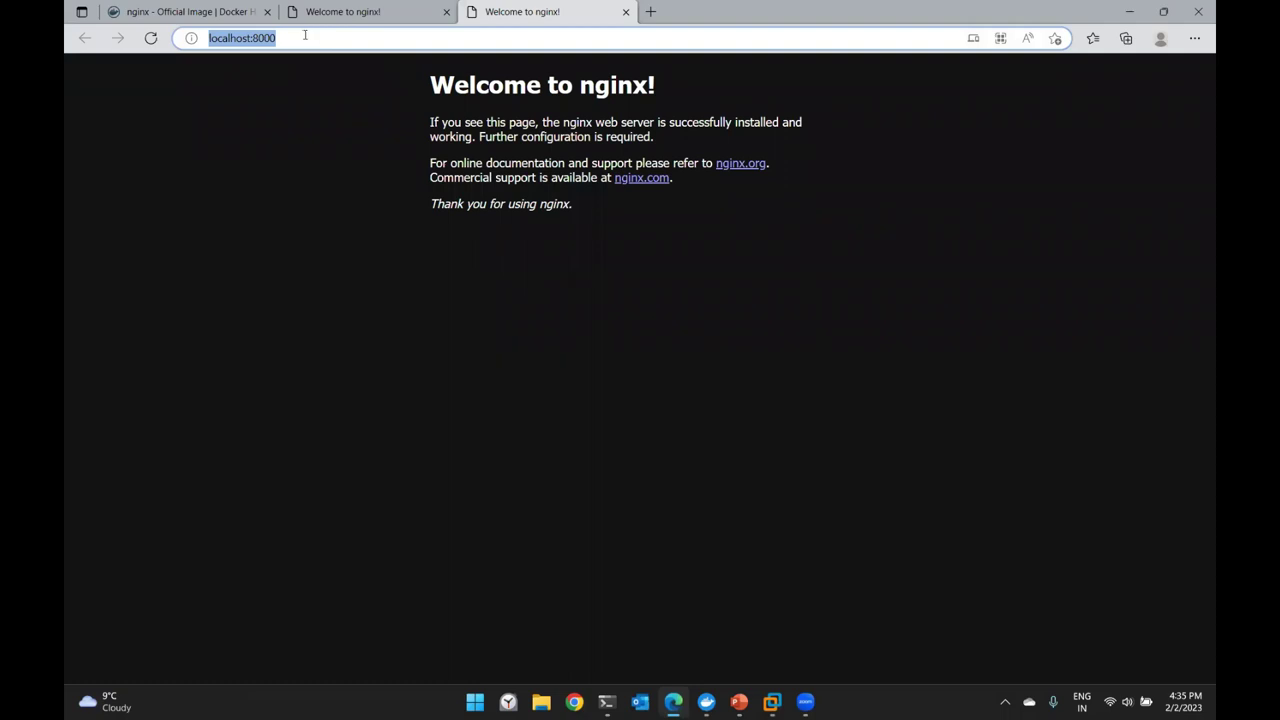
left_click(282, 38)
double_click(282, 38)
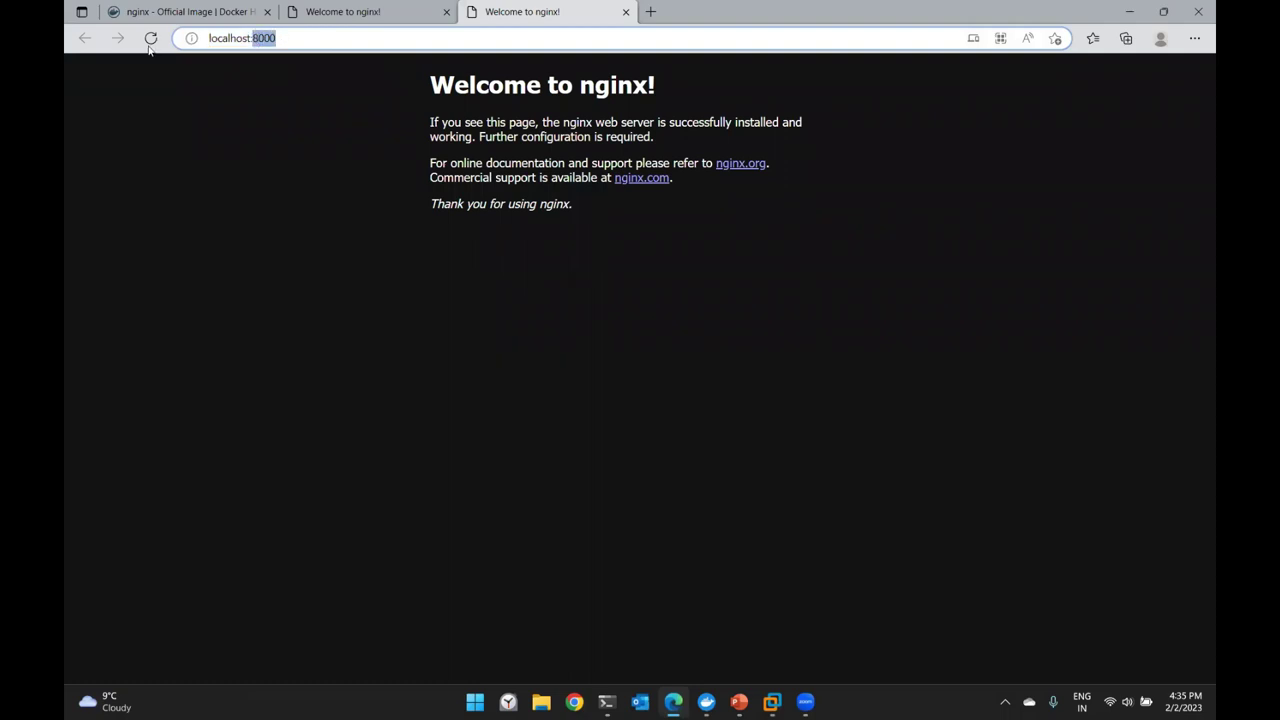
left_click(411, 133)
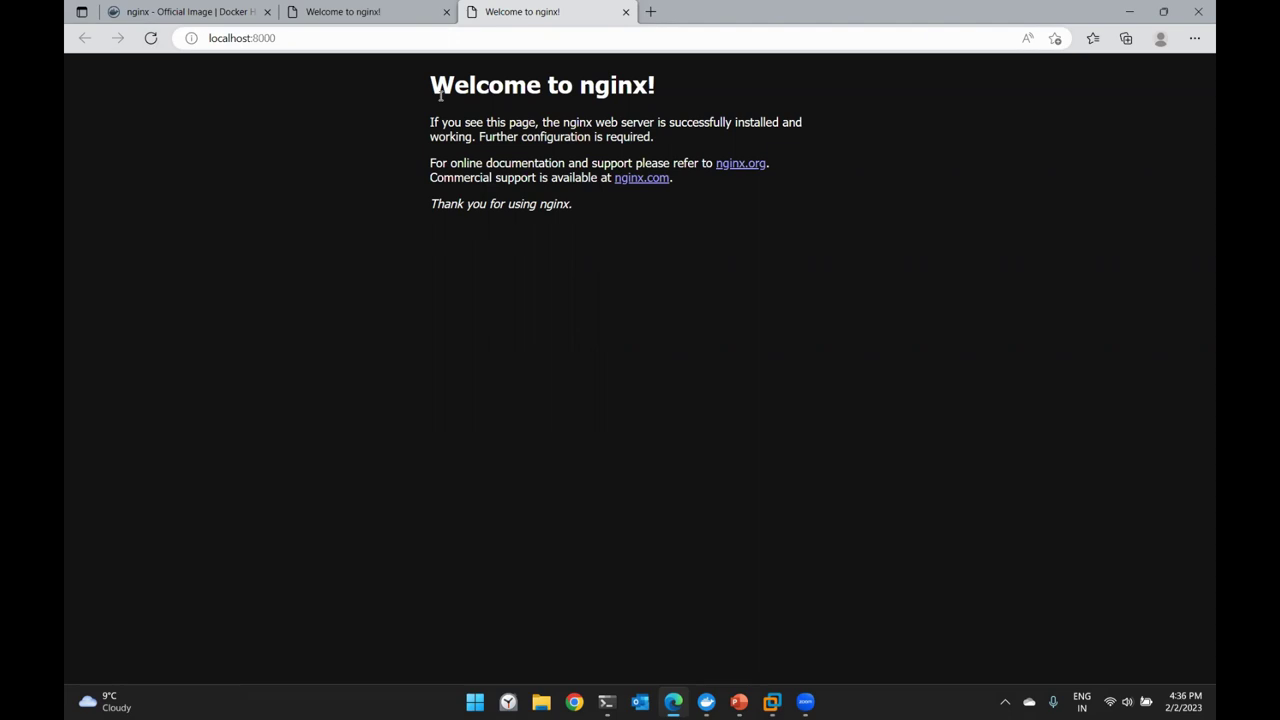
left_click_drag(430, 88, 576, 222)
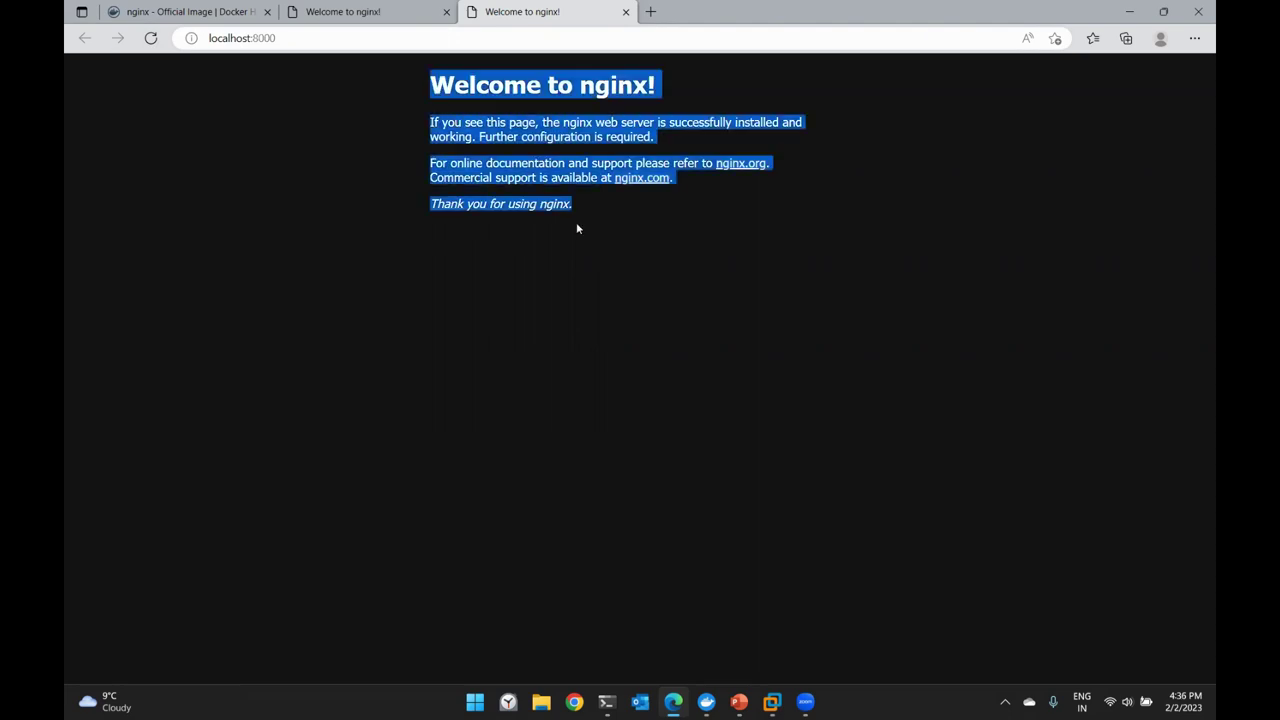
left_click(727, 395)
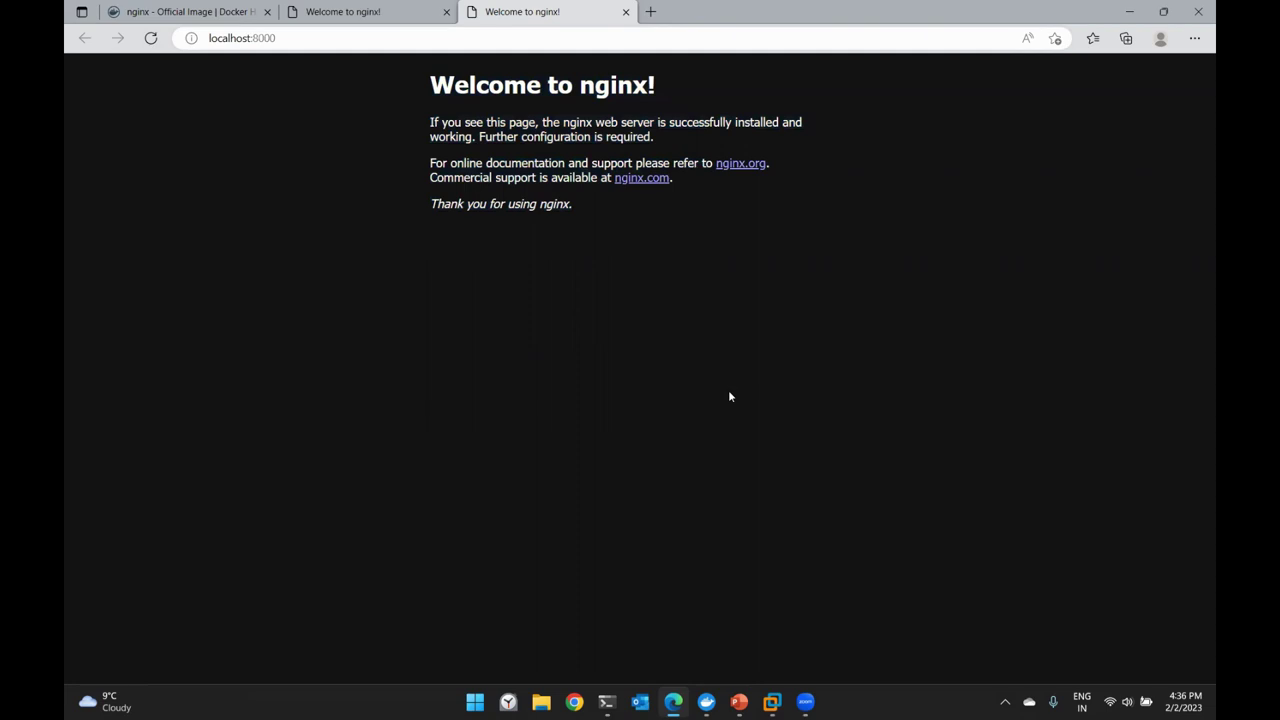